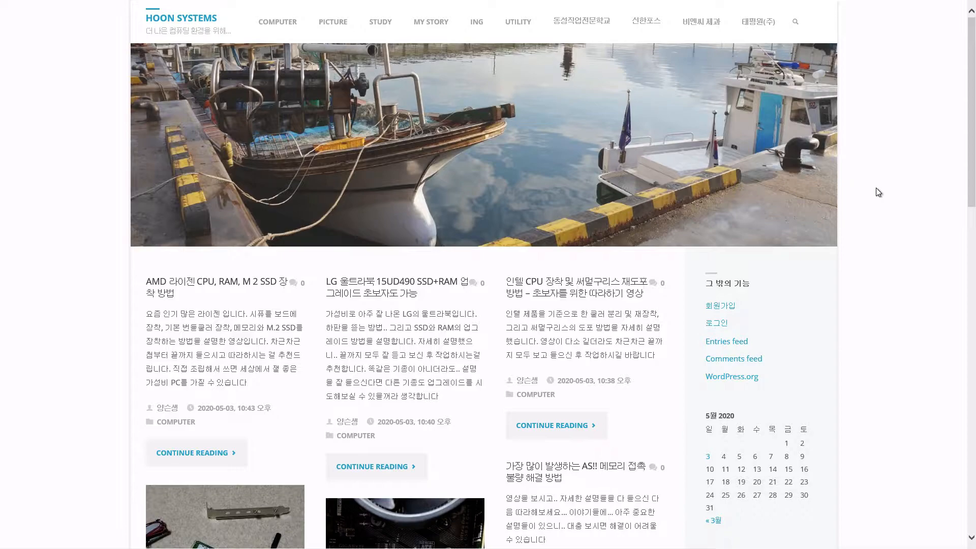
- Place the task image 2.jpg over the worksheet, read the 재고순위 requirement, and move the image off the sheet
left_click(941, 7)
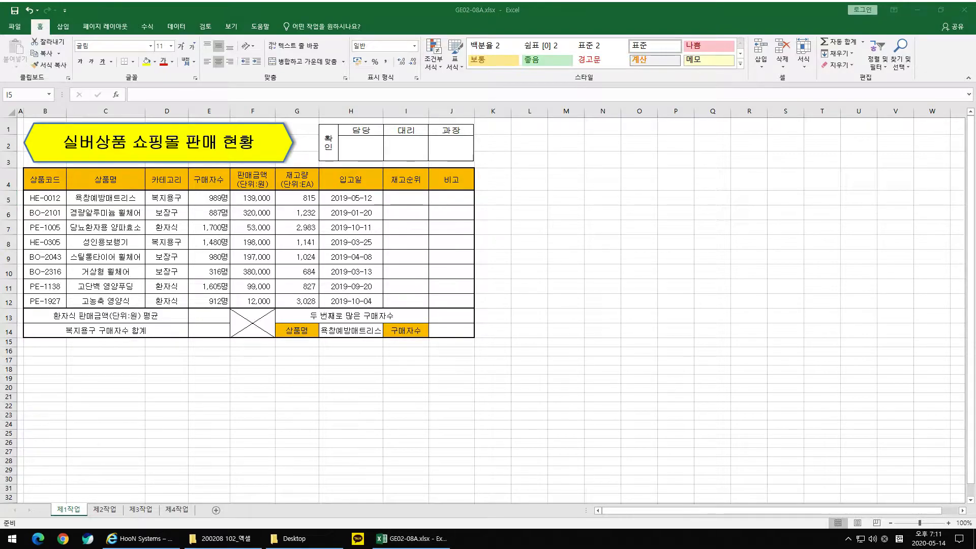
mouse_move(975, 257)
left_mouse_down()
mouse_move(878, 257)
mouse_move(975, 257)
left_mouse_up()
left_click_drag(975, 264, 429, 91)
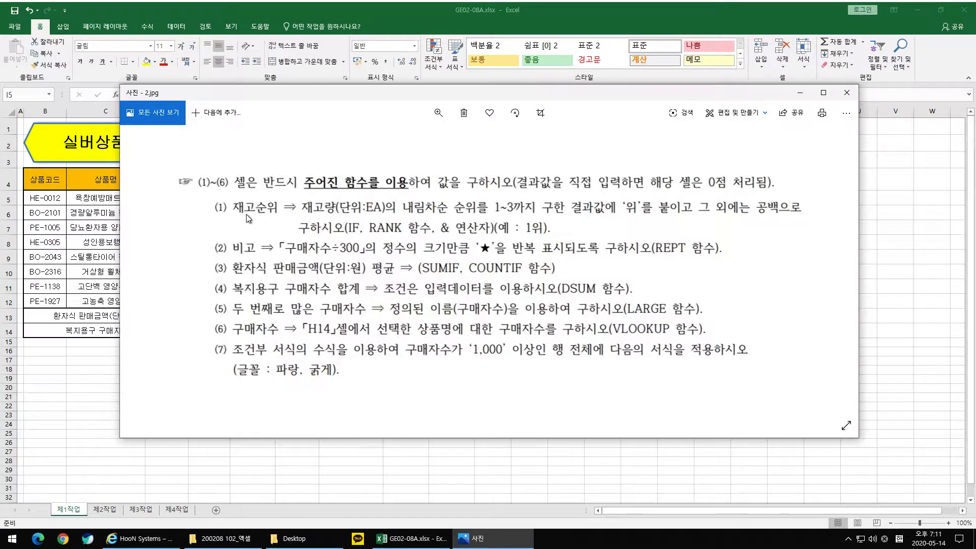
left_click_drag(434, 97, 415, 224)
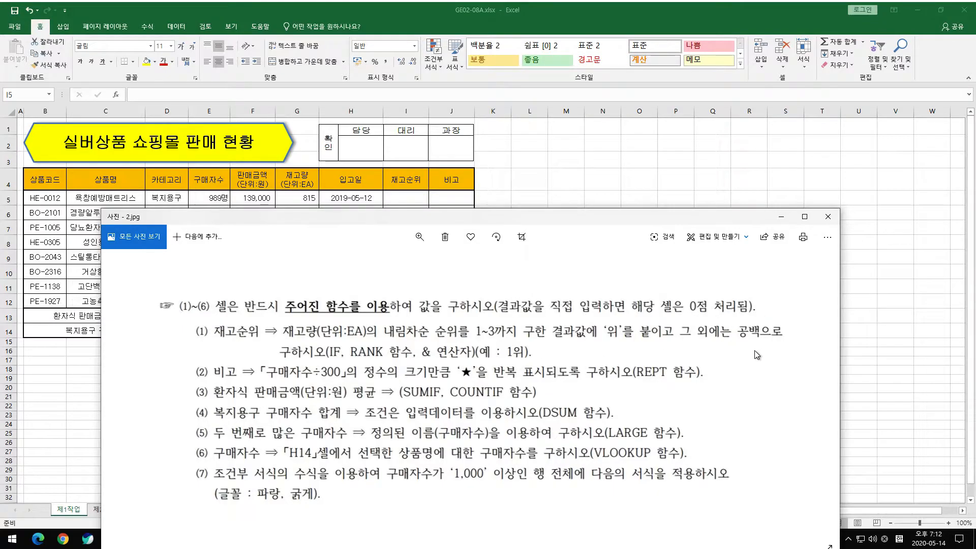
left_click_drag(436, 220, 411, 290)
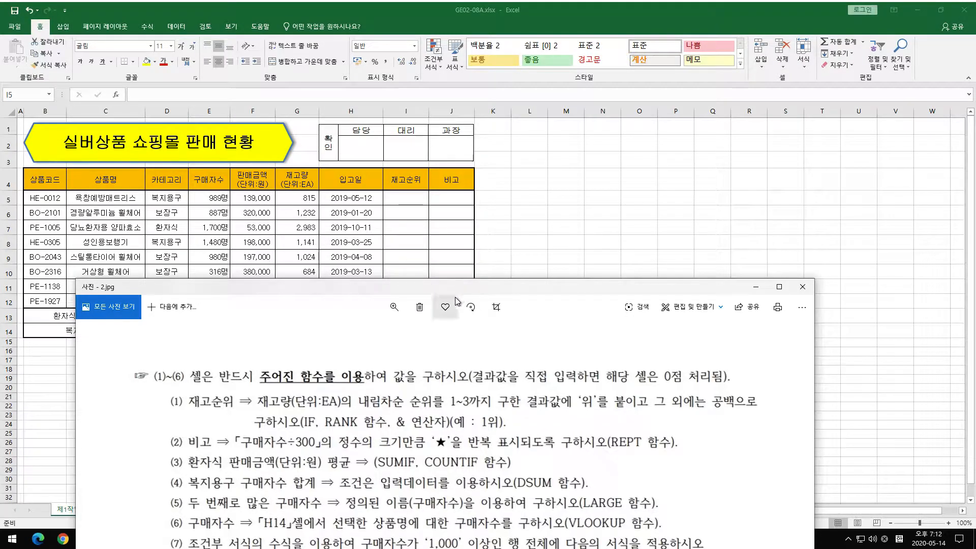
left_click_drag(456, 291, 975, 153)
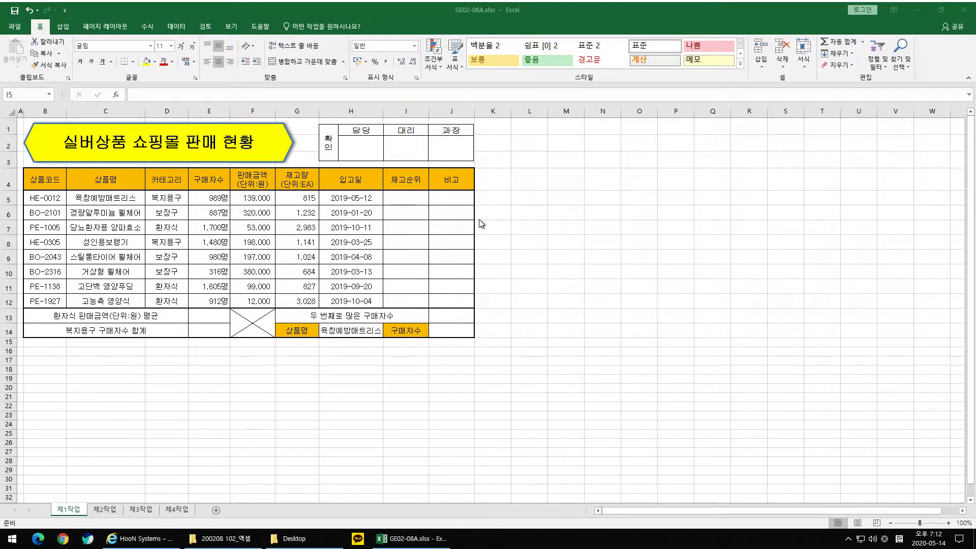
- Enter the formula =RANK(G5,G5:G12) in cell I5 of the 재고순위 column
left_click(421, 202)
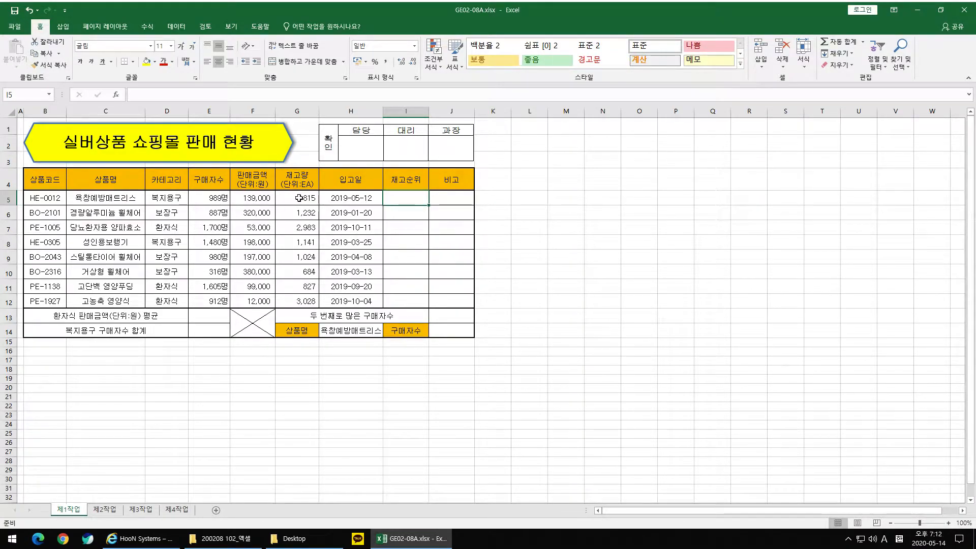
type("=")
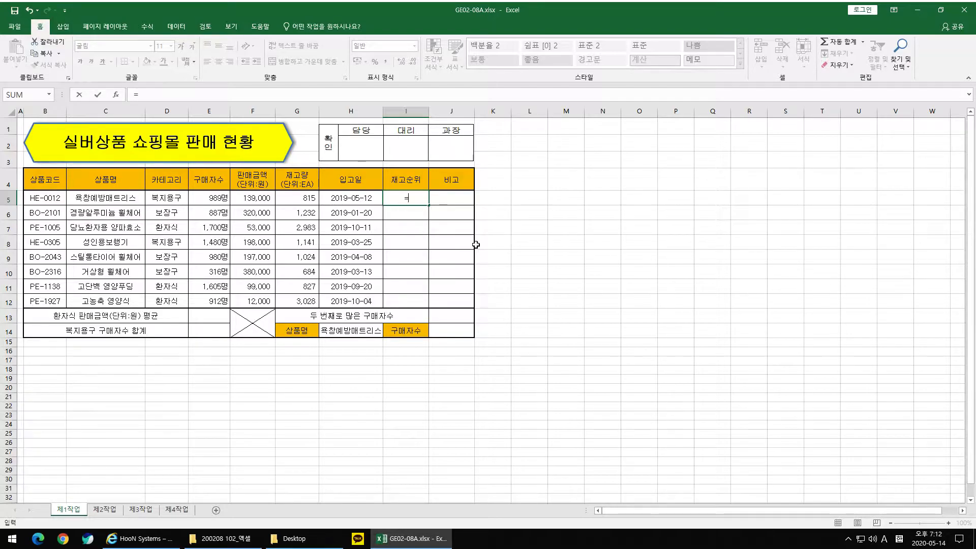
type("r")
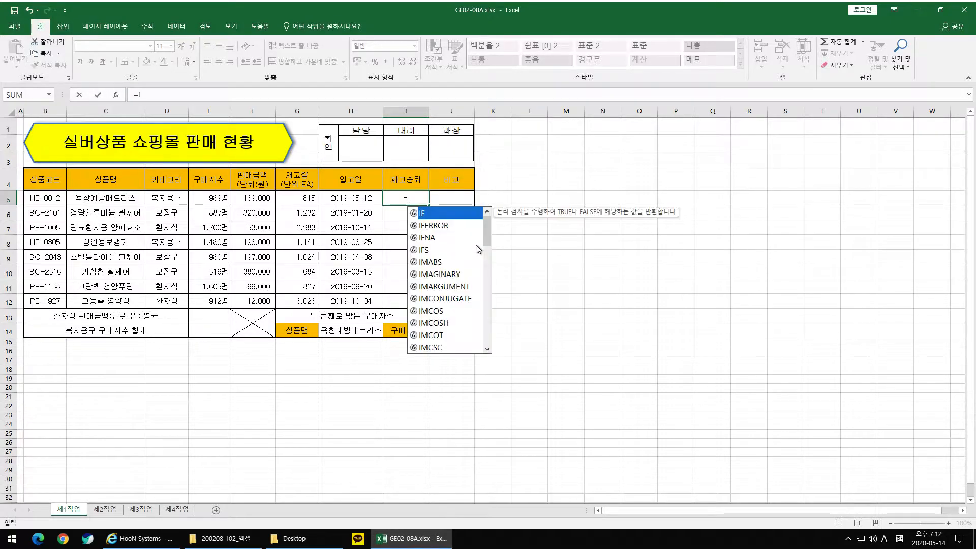
type("ank")
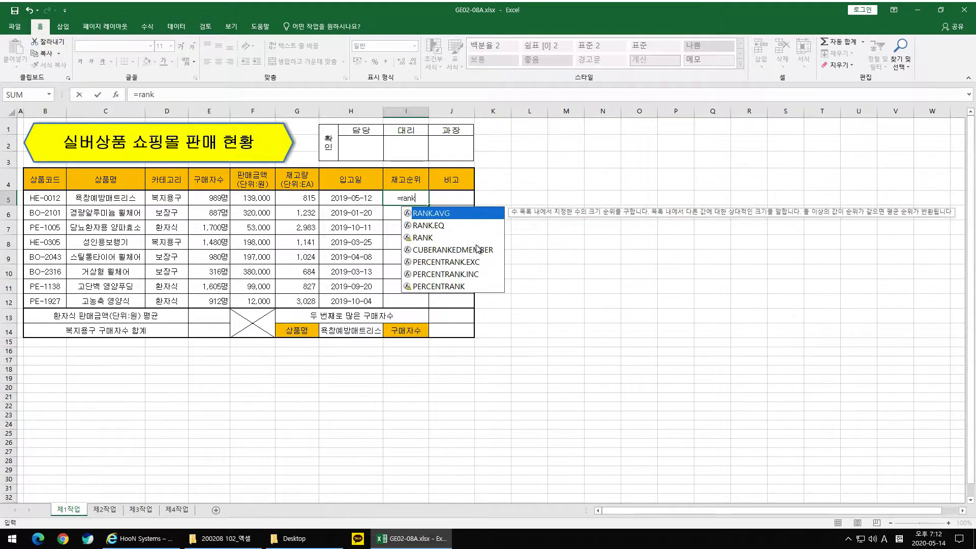
type("(")
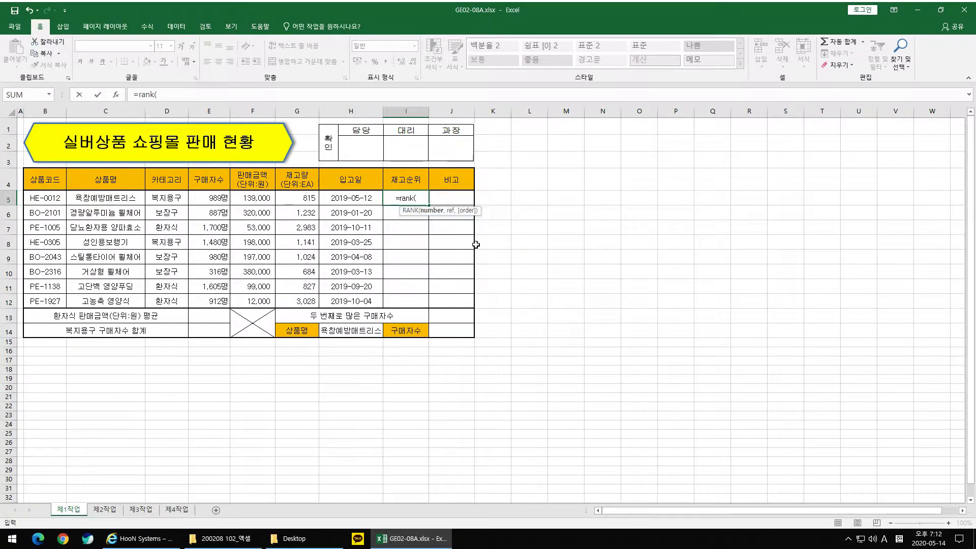
left_click(309, 198)
type(",")
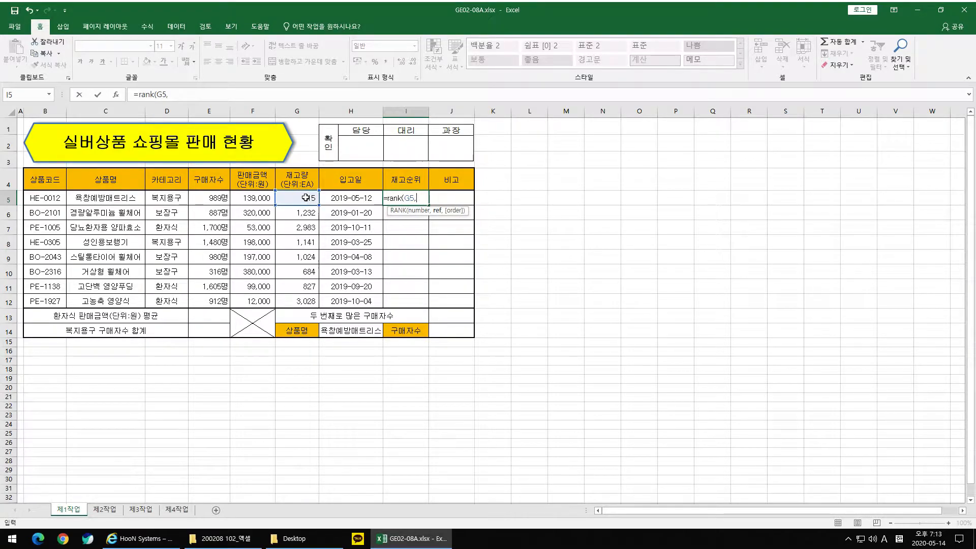
left_click_drag(305, 198, 305, 303)
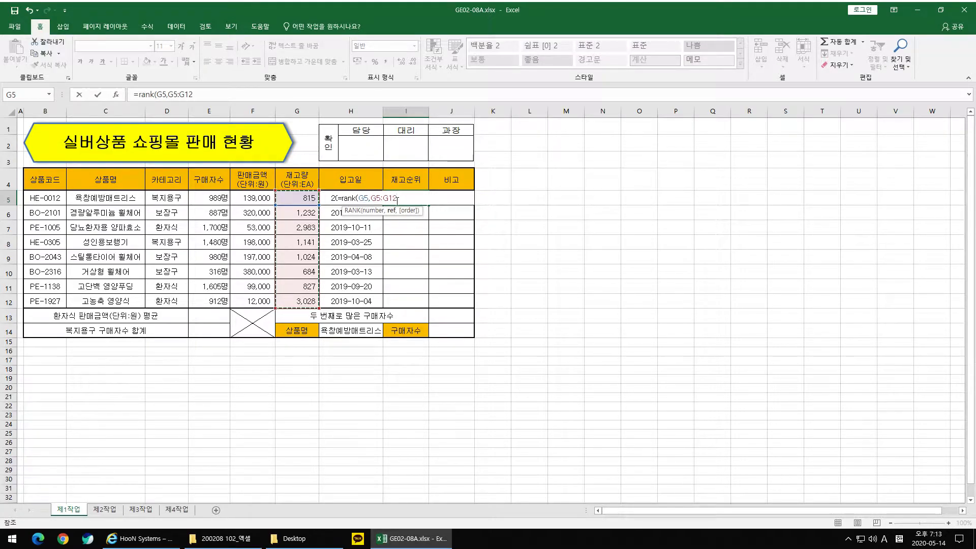
left_click(373, 198)
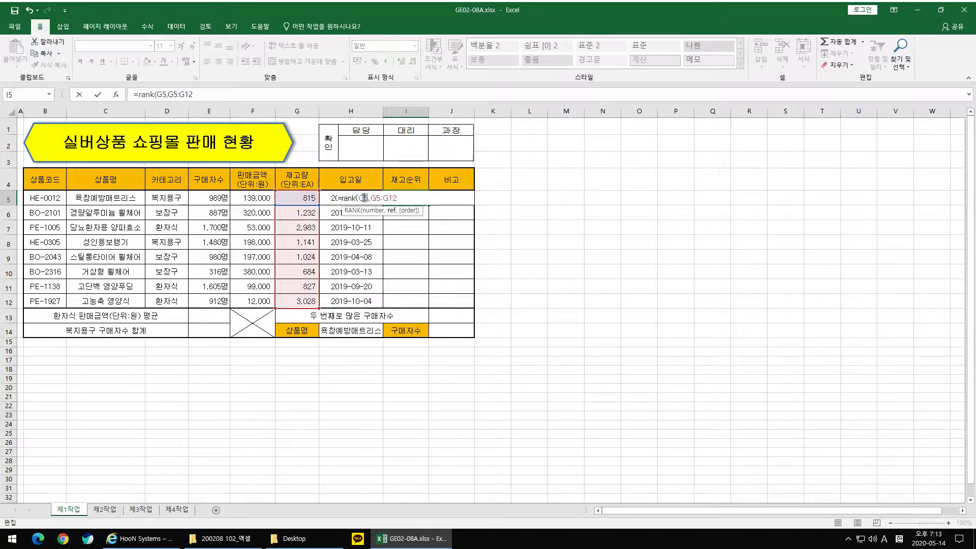
left_click(362, 198)
left_click(399, 198)
type(")")
key("ctrl+Return")
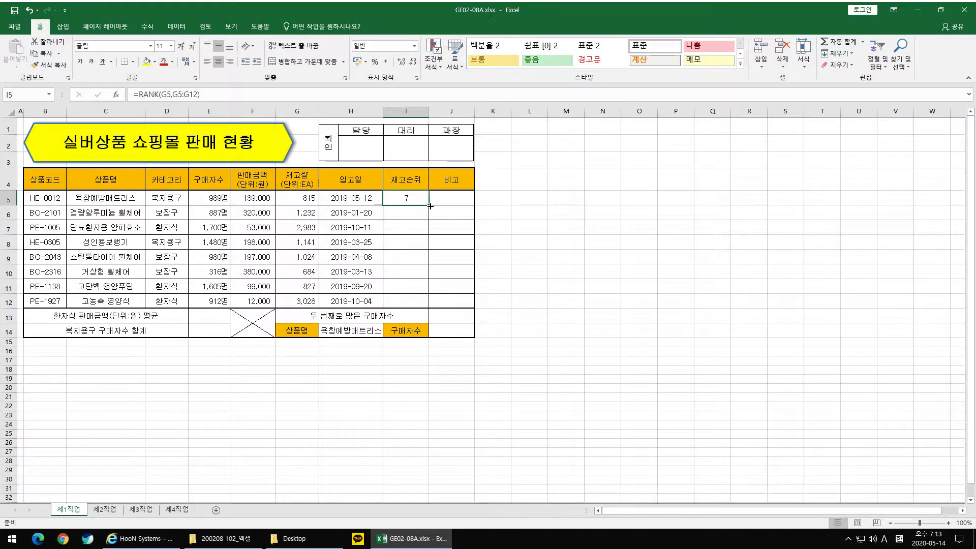
- Fill the relative-range RANK formula from I5 down to I12 and inspect the range reference in I6
left_click_drag(431, 206, 432, 303)
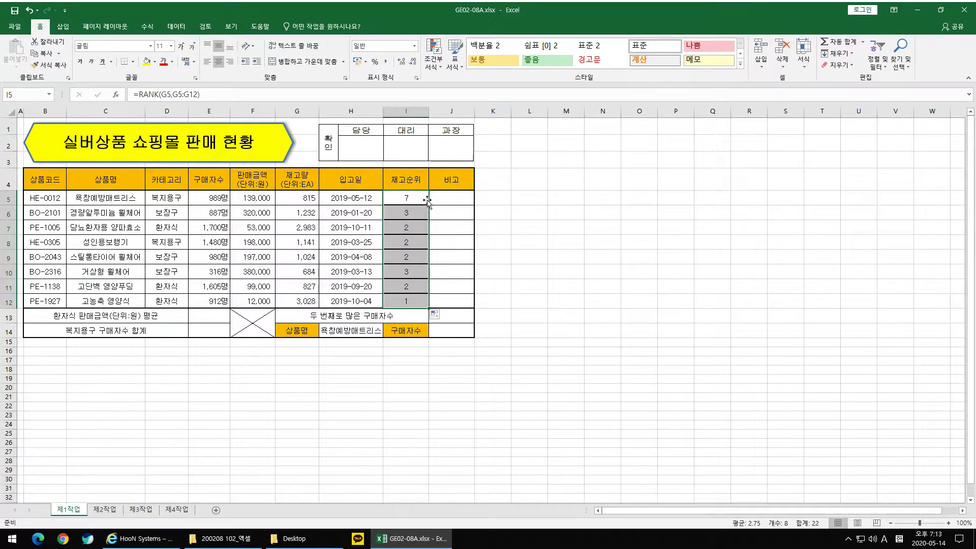
key("Down")
key("Down")
key("Down")
left_click(413, 231)
left_click(388, 206)
double_click(387, 206)
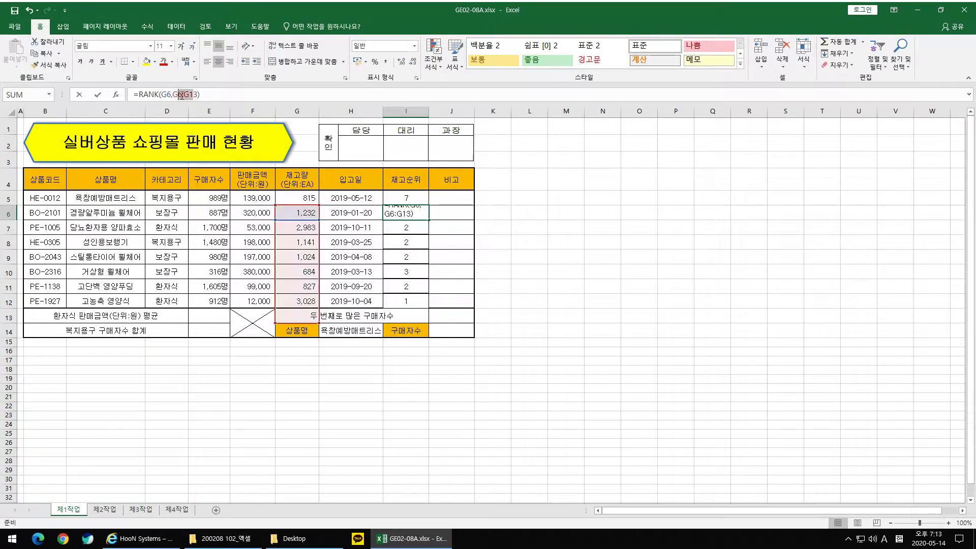
left_click(181, 95)
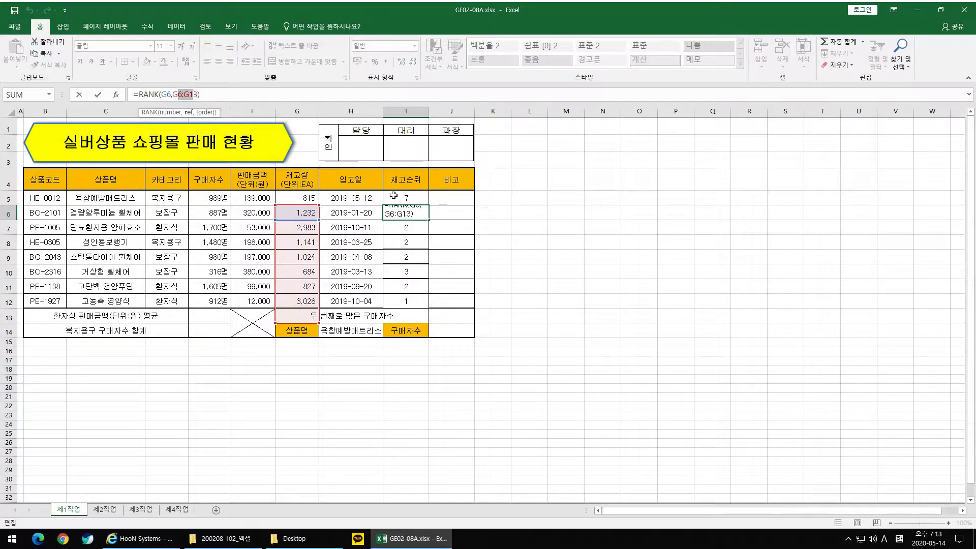
left_click(605, 241)
- Make the ranking range in I5 absolute as $G$5:$G$12 and fill the formula down to I12
left_click(399, 199)
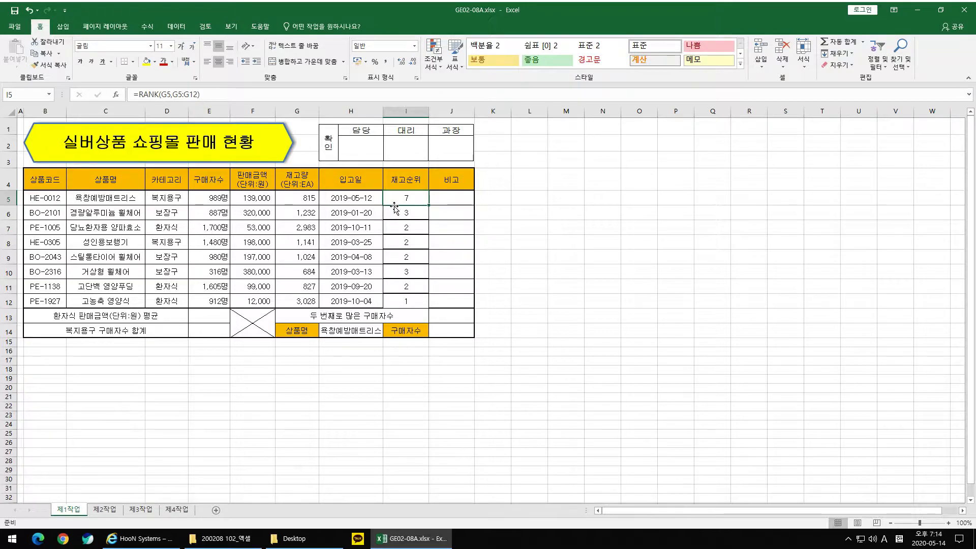
left_click_drag(195, 95, 177, 95)
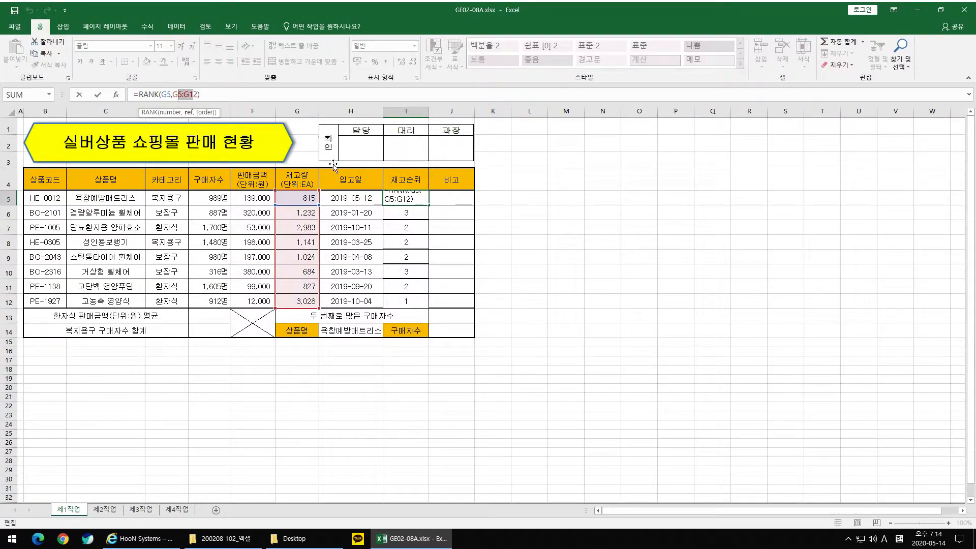
key("F4")
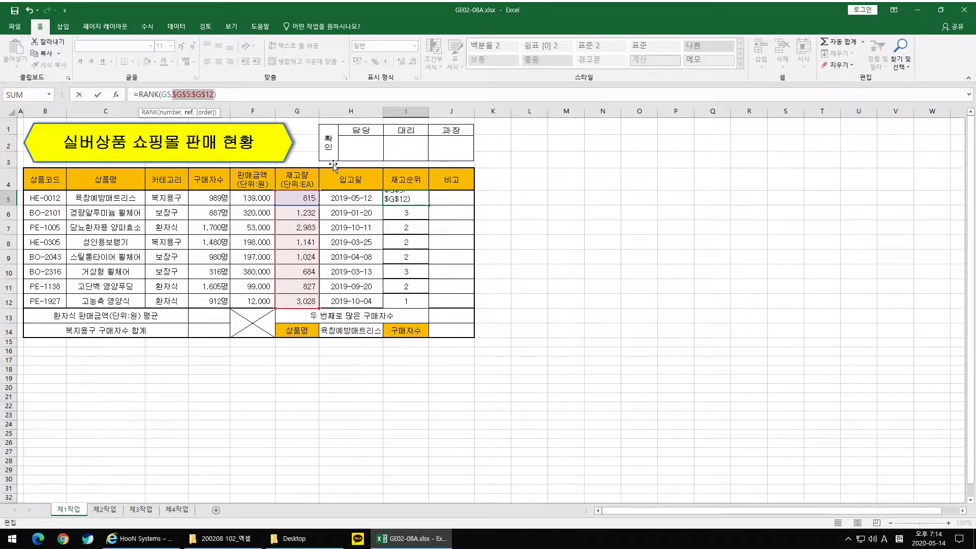
left_click(240, 92)
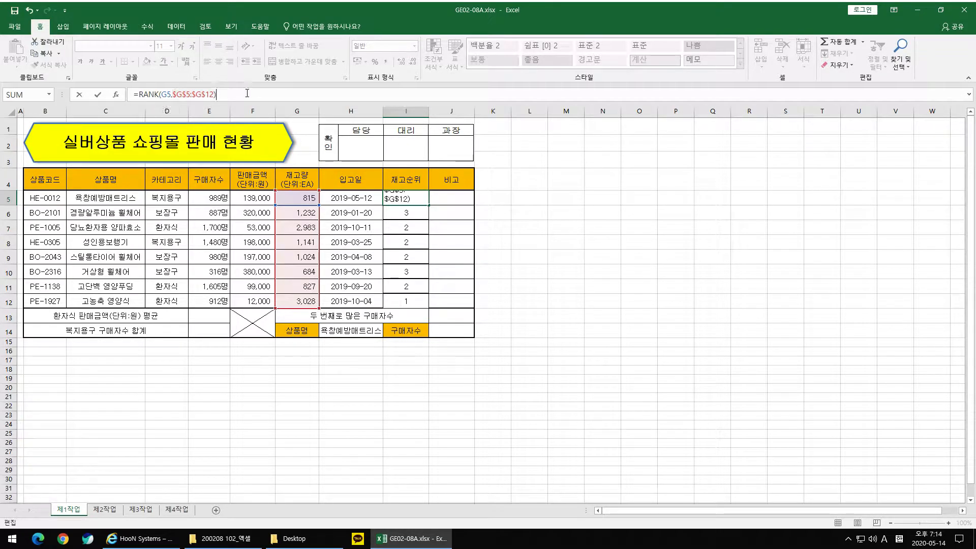
key("ctrl+Return")
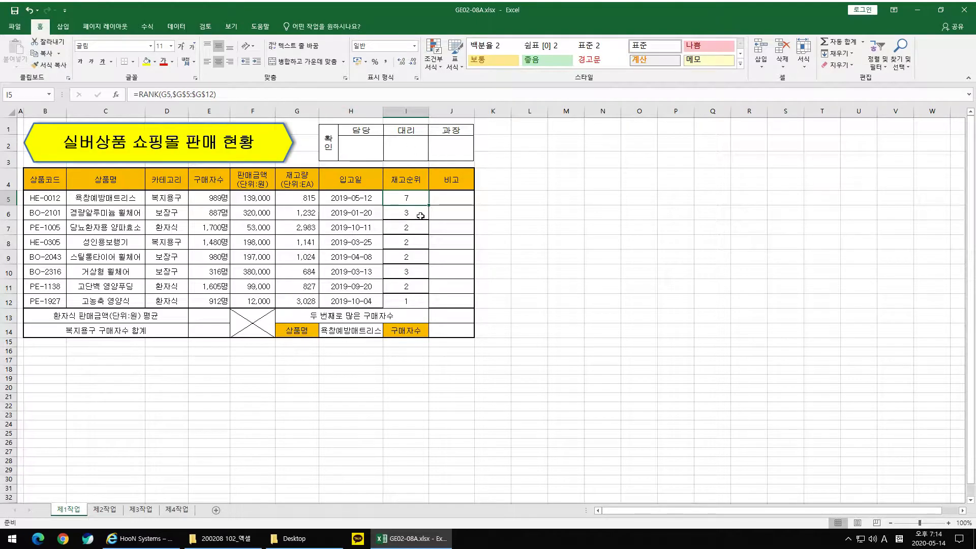
left_click_drag(430, 205, 430, 307)
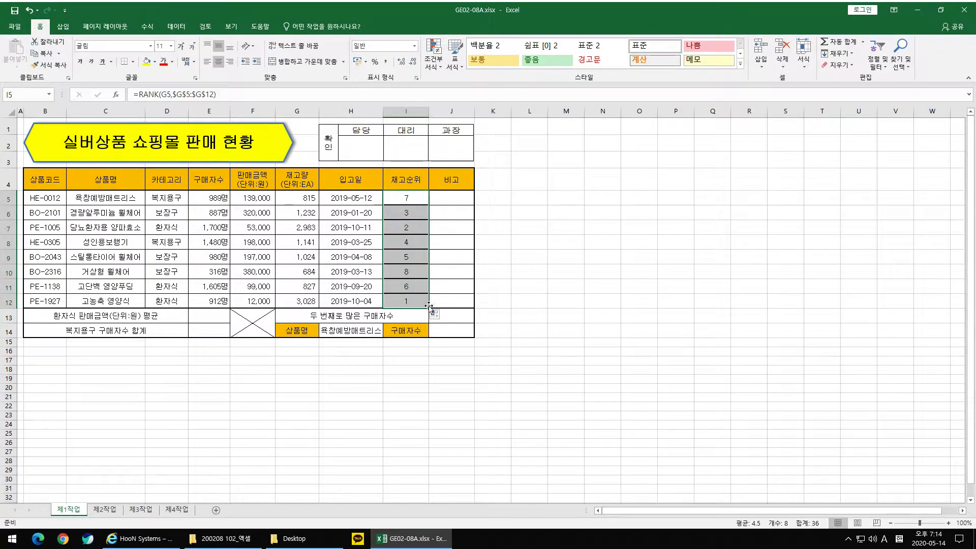
- Compare the ranks in the 재고순위 column with the corresponding 재고량 stock quantities
left_click(305, 300)
left_click(401, 303)
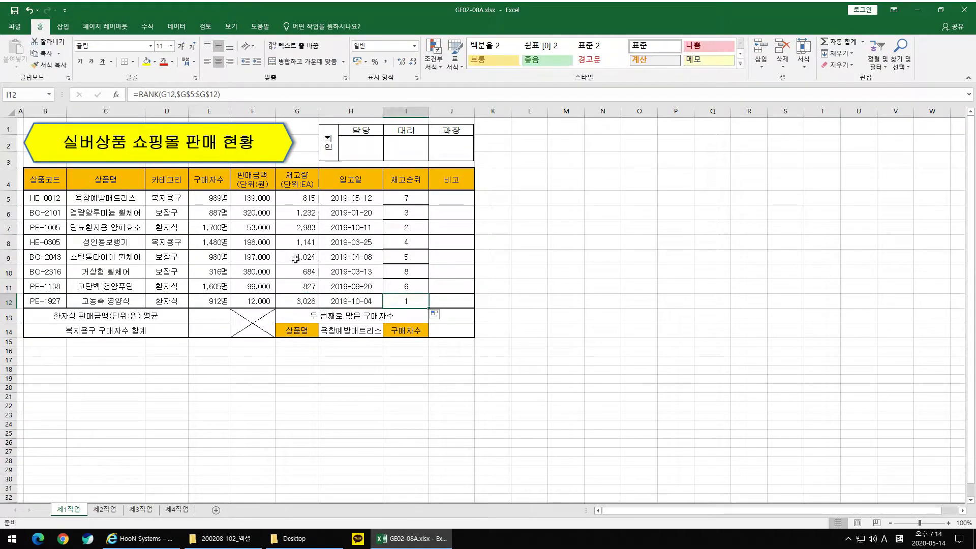
left_click(305, 227)
left_click(300, 302)
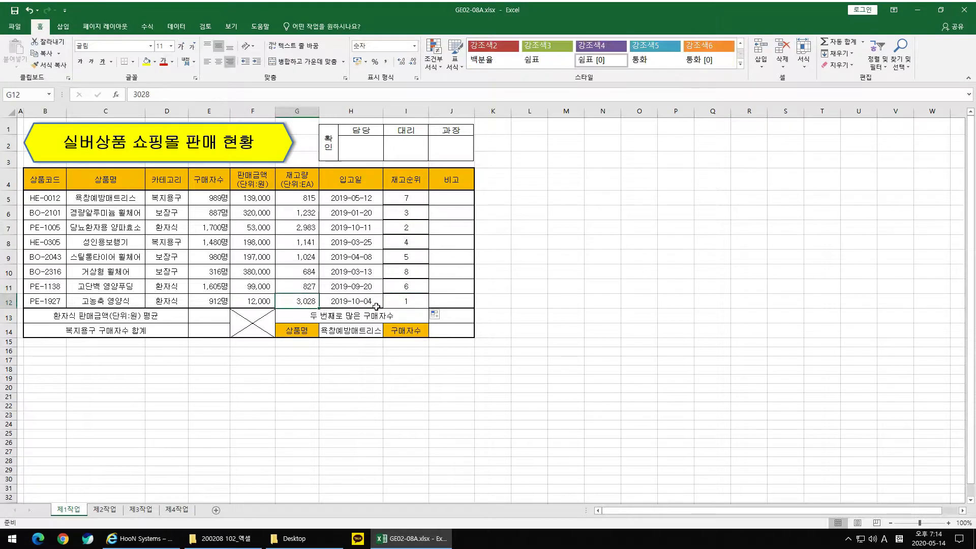
left_click(404, 303)
left_click(408, 230)
left_click(409, 212)
left_click(304, 214)
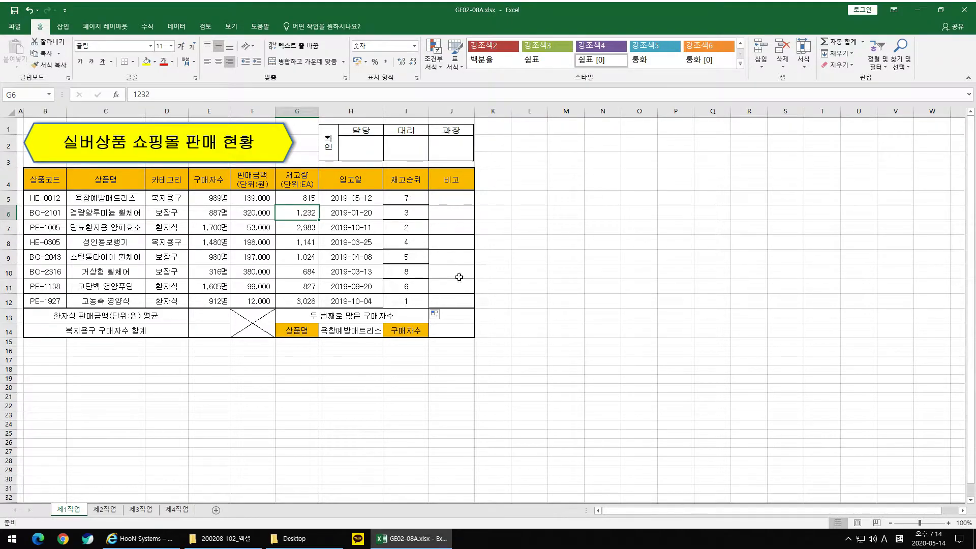
left_click(411, 229)
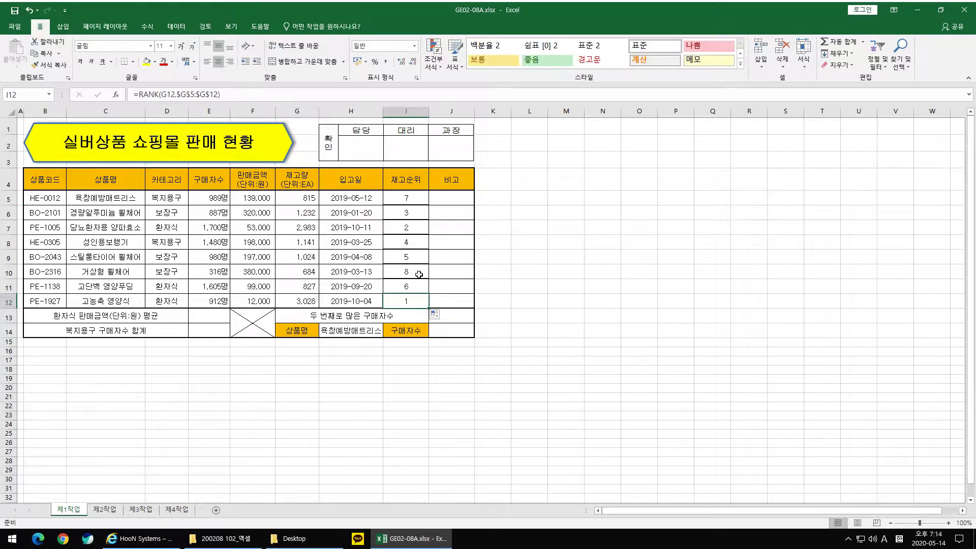
left_click(411, 215)
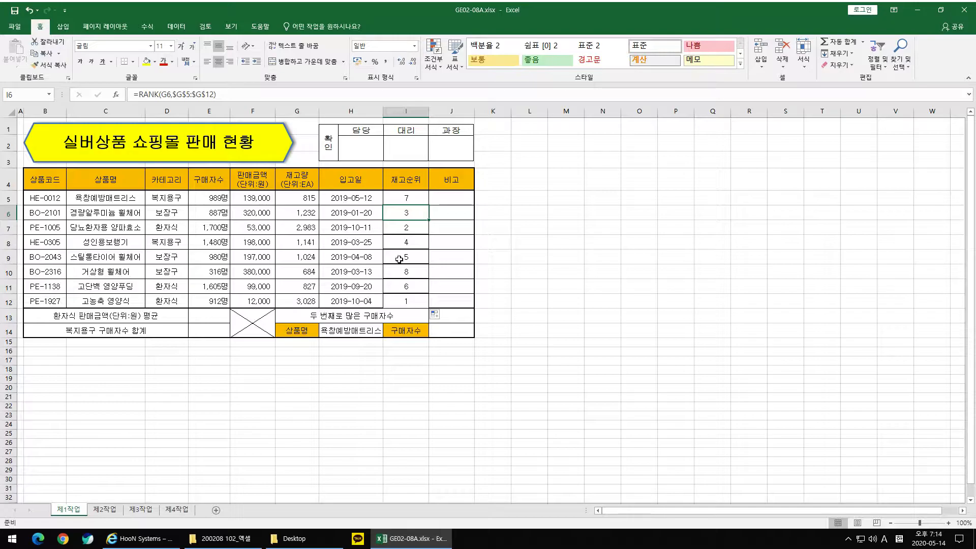
double_click(411, 197)
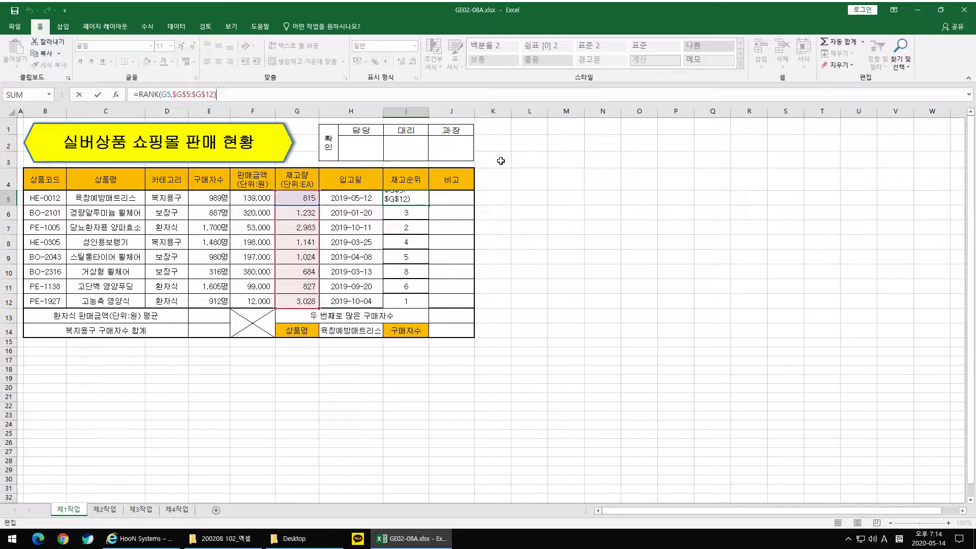
right_click(524, 106)
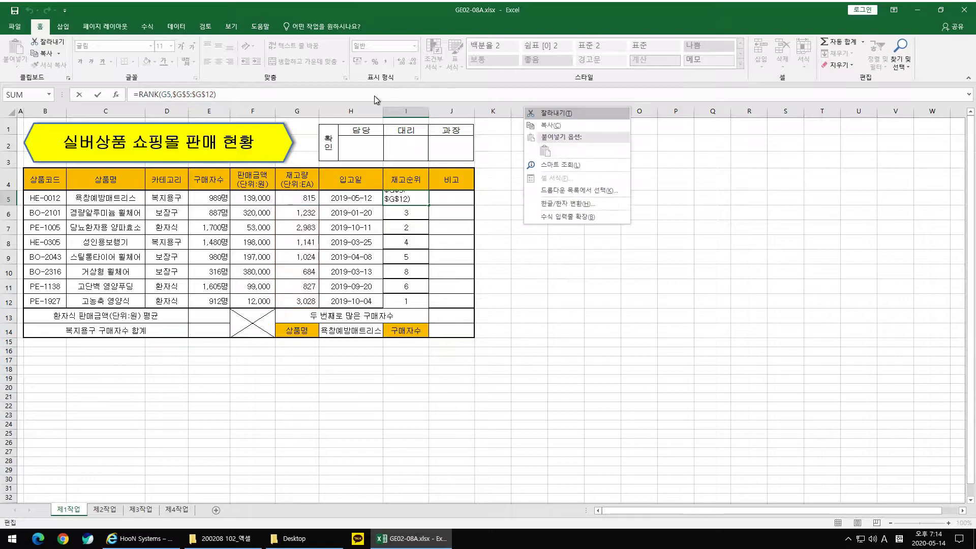
key("Escape")
key("ctrl+Return")
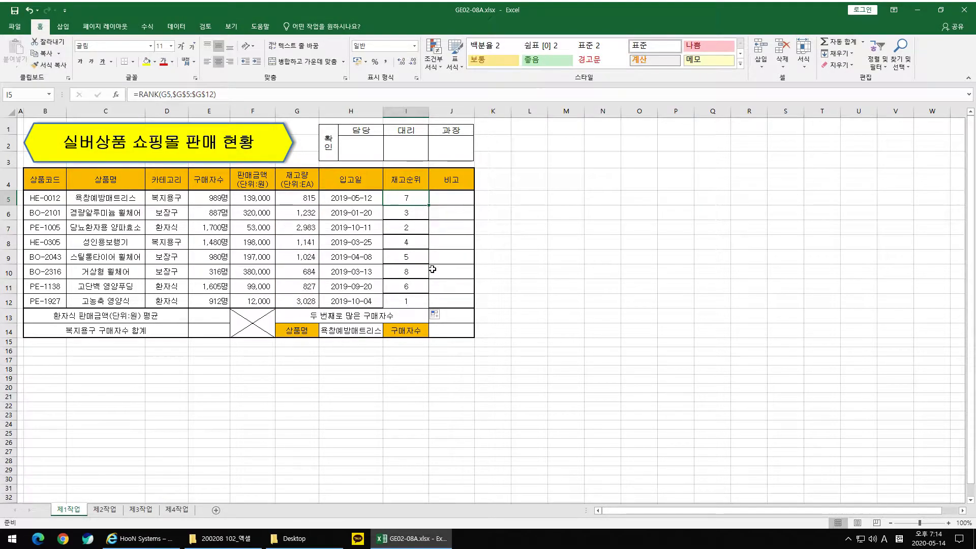
- Wrap the RANK formula in I5 in an IF function with the condition RANK(G5,$G$5:$G$12)<=3
left_click(144, 99)
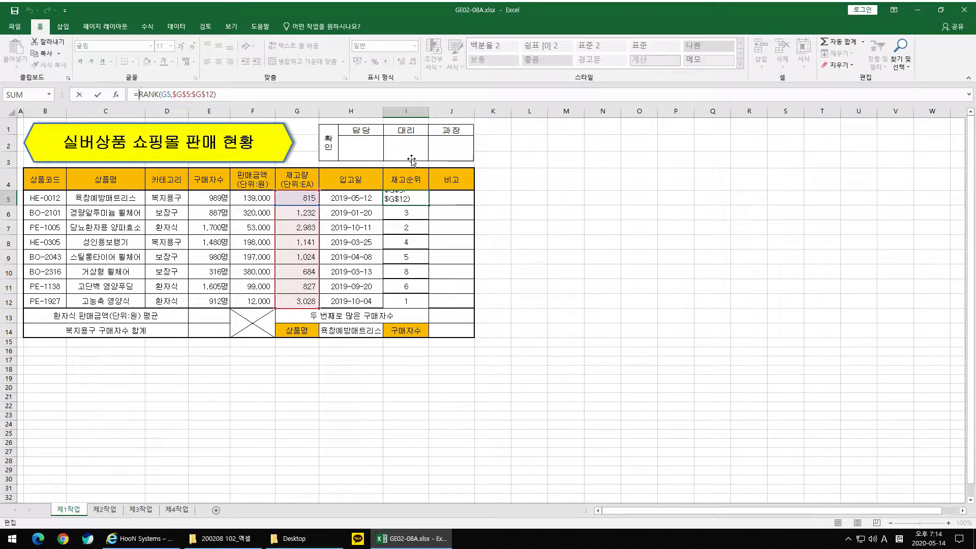
type("if(")
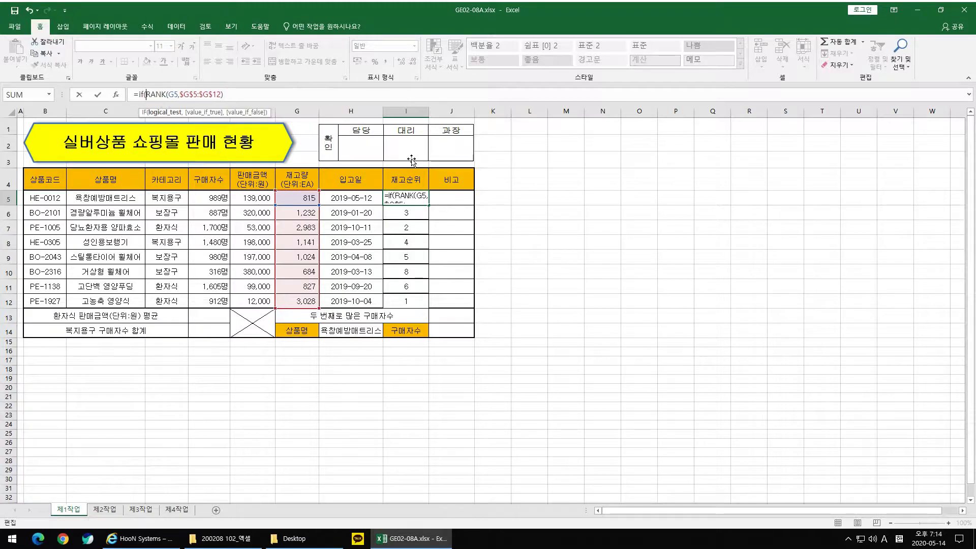
left_click_drag(146, 95, 228, 96)
left_click(258, 97)
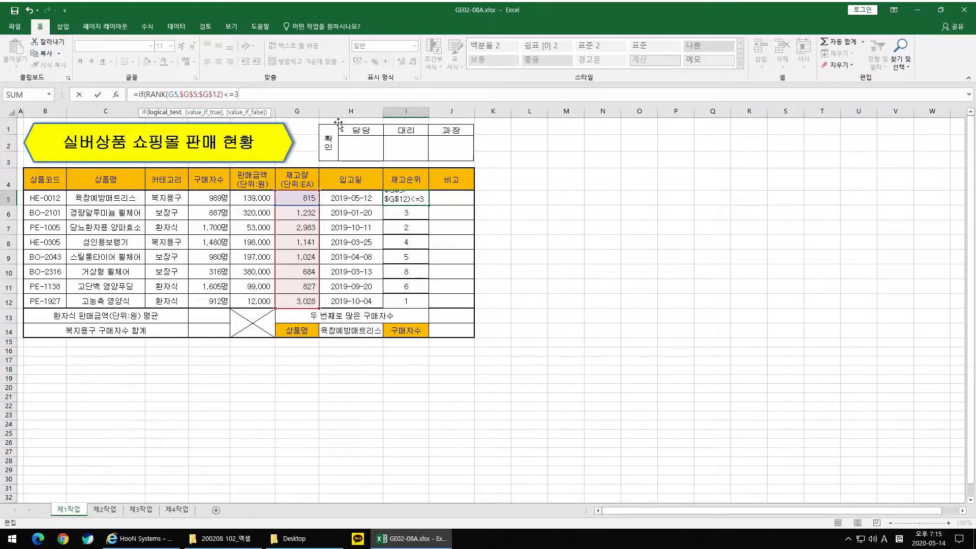
type(",")
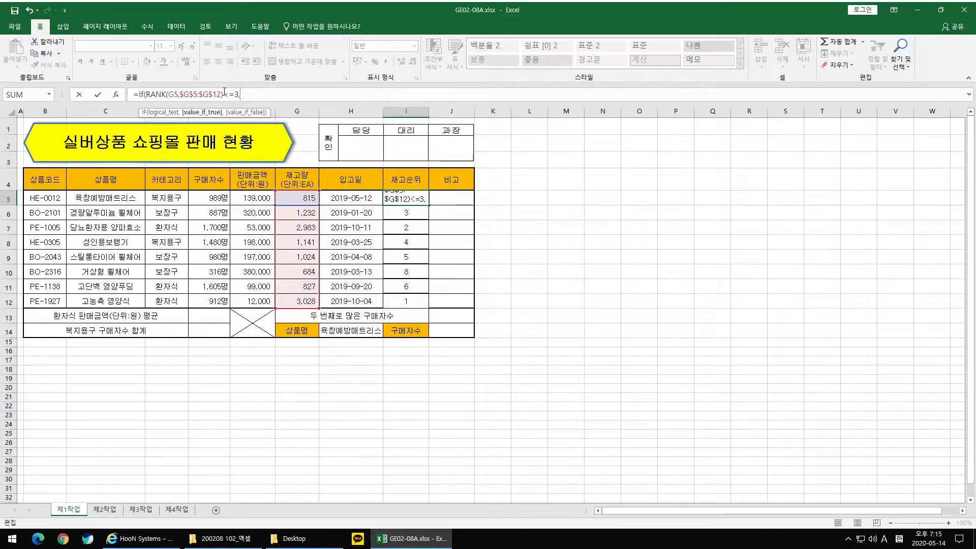
- Copy the RANK(G5,$G$5:$G$12) expression from the condition and insert it as the IF function's true value
left_click_drag(225, 94, 145, 94)
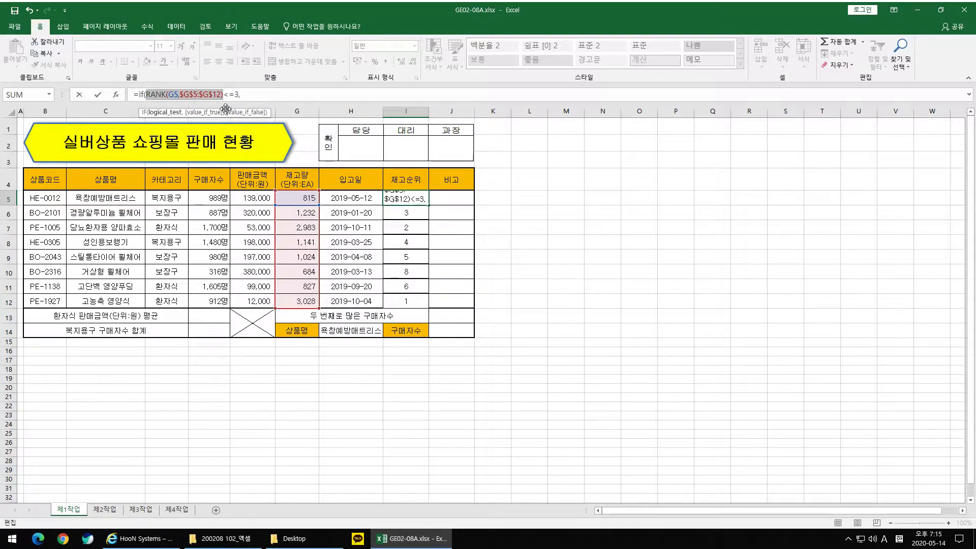
key("ctrl+c")
key("End")
key("ctrl+v")
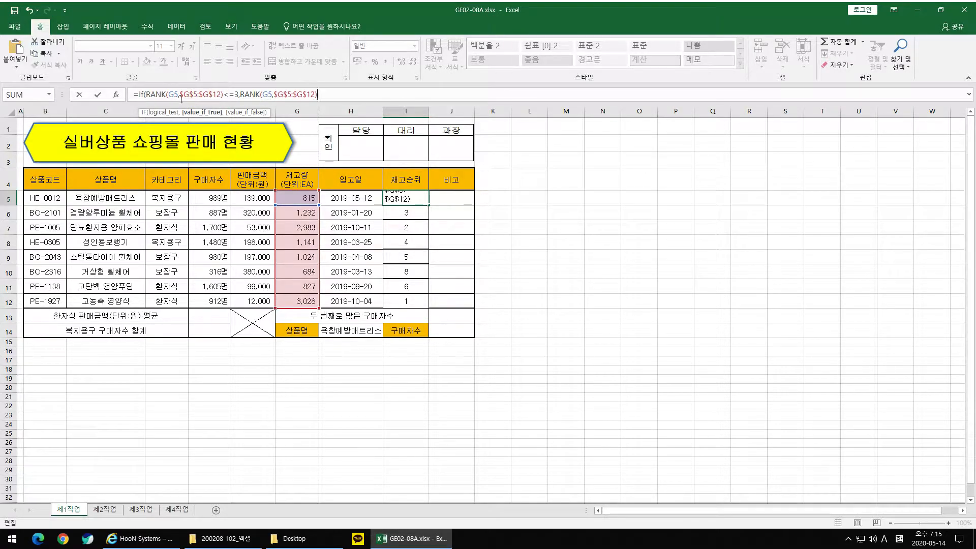
- Examine how the condition and the true value of the IF formula in I5 reuse the same RANK expression
left_click_drag(146, 94, 337, 93)
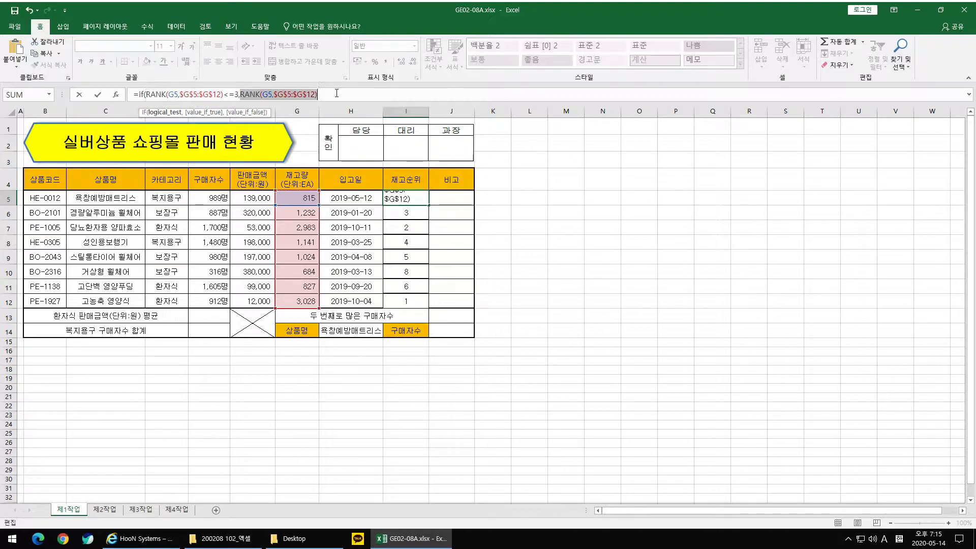
left_click(336, 93)
left_click(148, 94)
left_click_drag(147, 95, 224, 94)
left_click(236, 94)
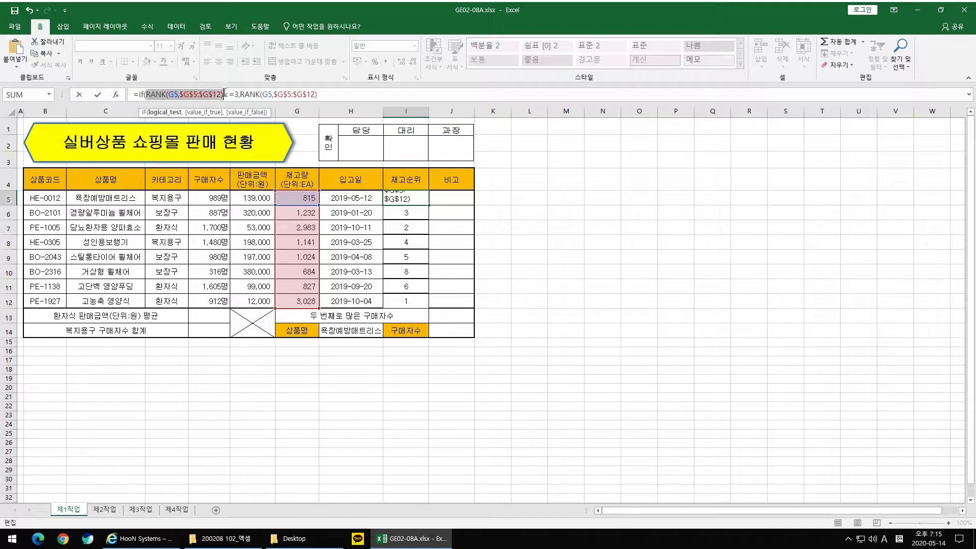
left_click(221, 95)
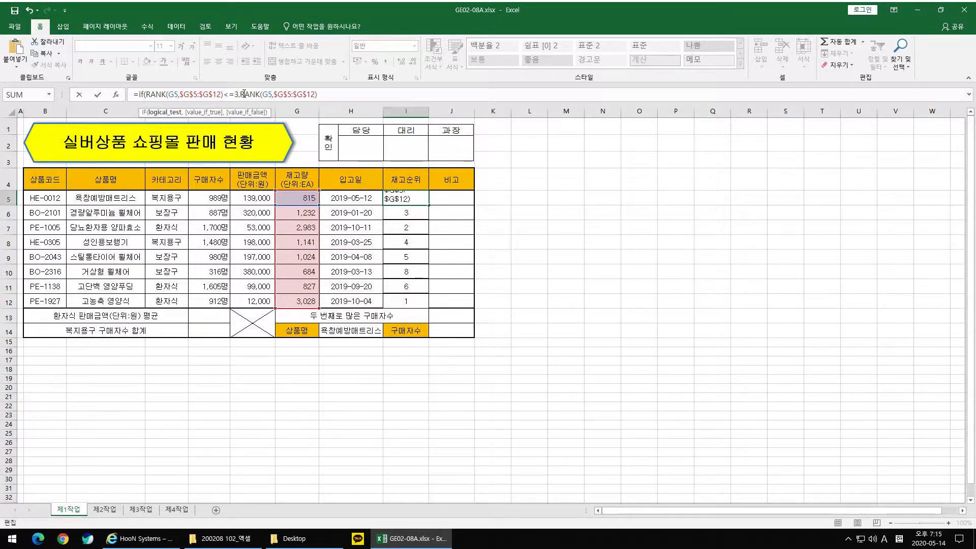
left_click_drag(243, 94, 319, 94)
double_click(142, 95)
mouse_move(241, 95)
left_mouse_down()
mouse_move(330, 92)
mouse_move(242, 97)
left_mouse_up()
left_click(331, 93)
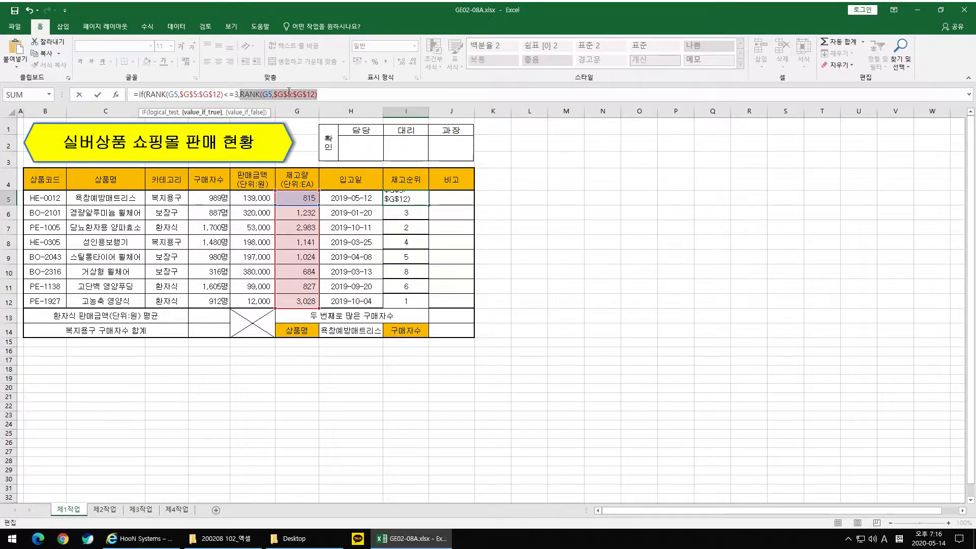
left_click(333, 95)
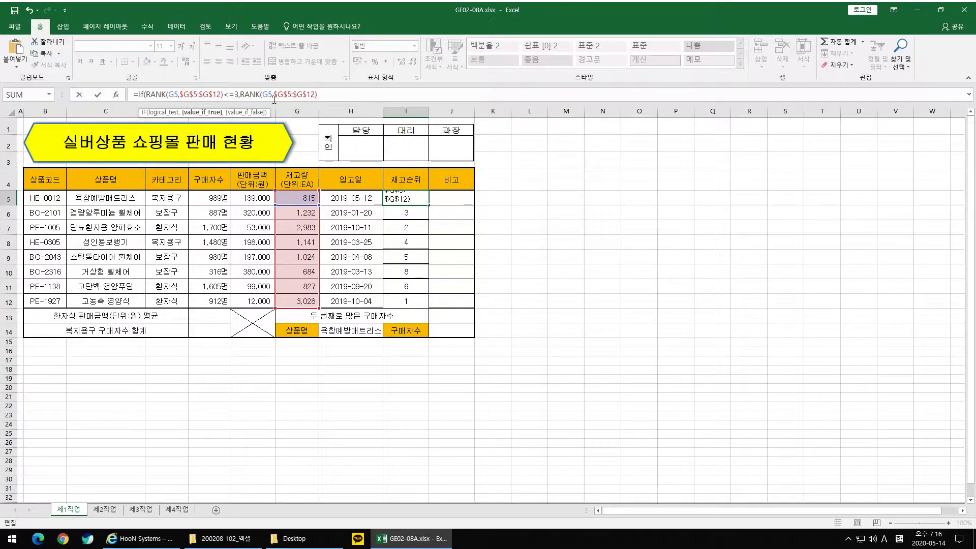
- Add an empty string "" as the IF function's false value in I5 and commit the closed formula
type(",")
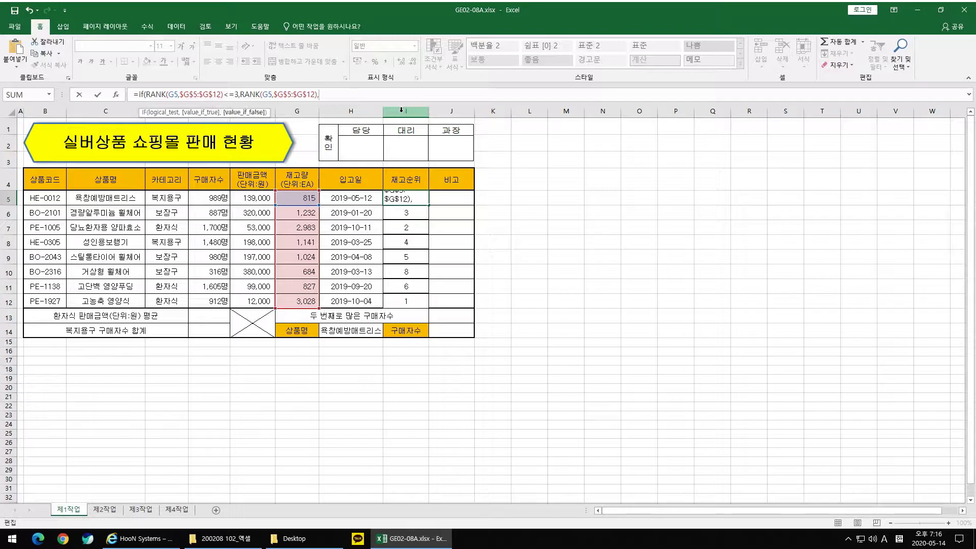
left_click_drag(240, 95, 145, 95)
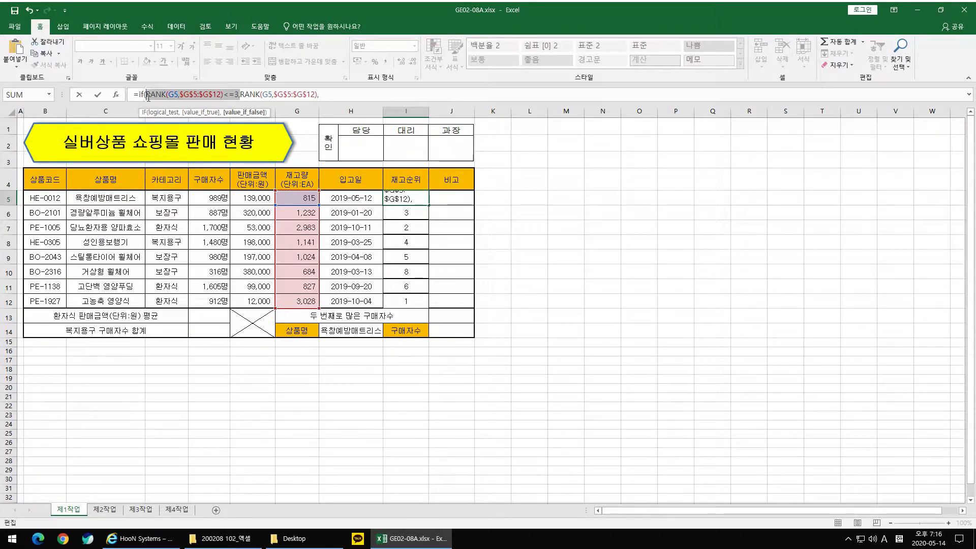
left_click(334, 94)
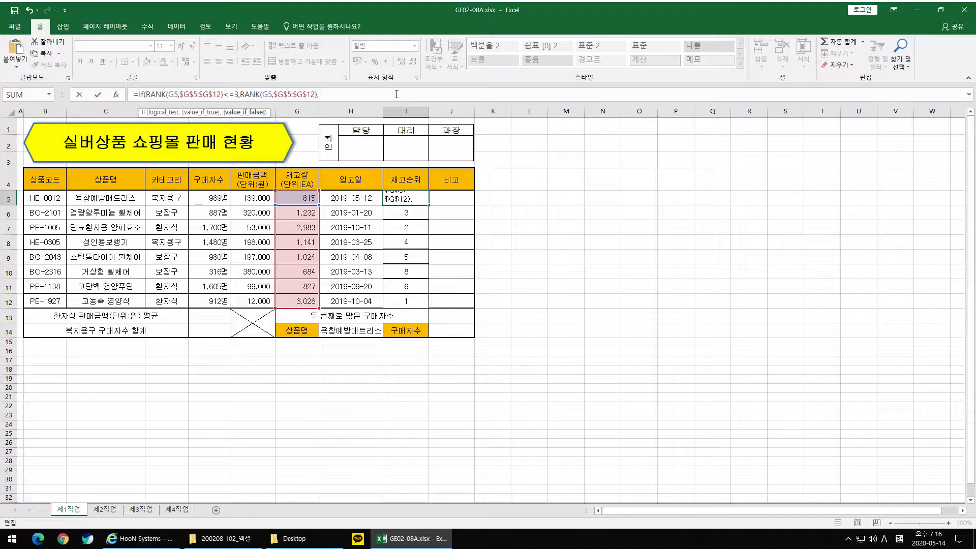
type("\"")
left_click(323, 96)
key("BackSpace")
type(")")
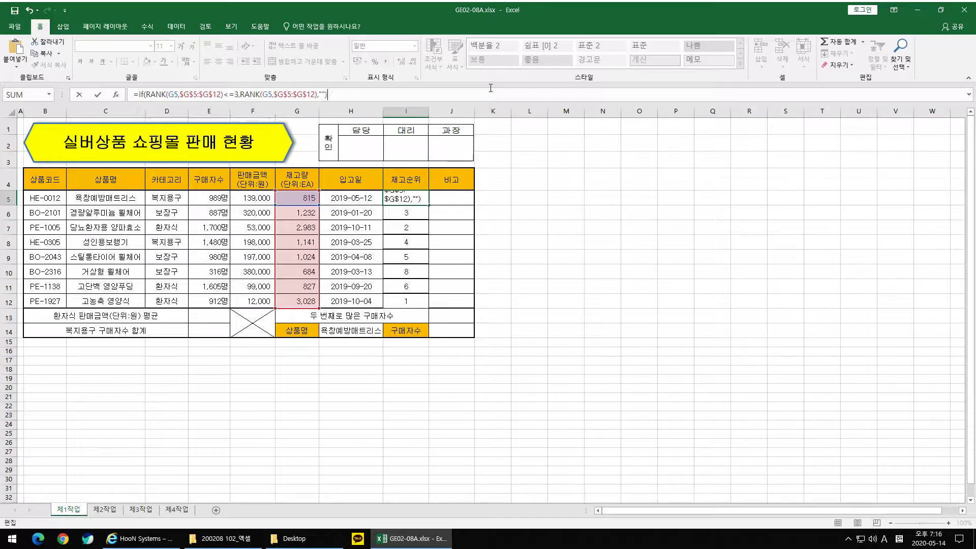
key("Return")
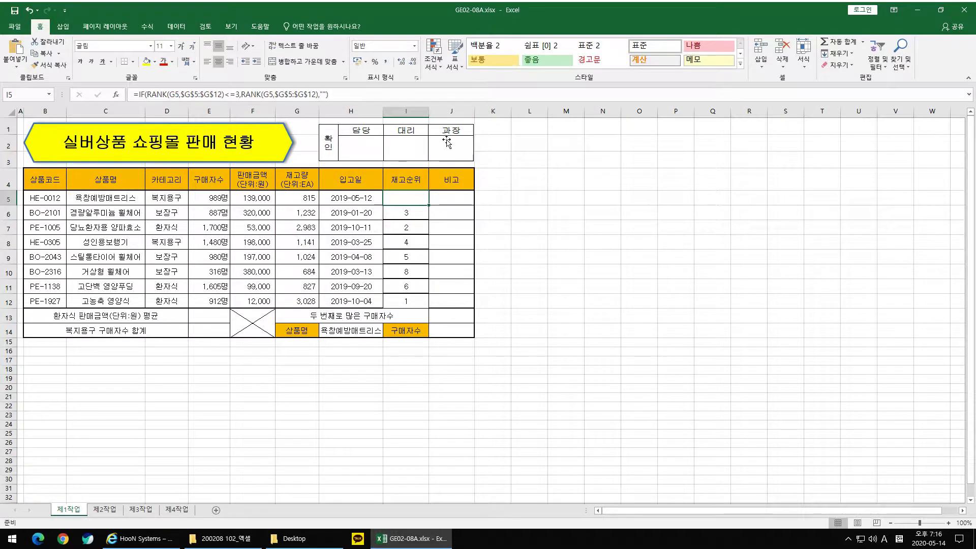
- Fill the IF formula from I5 down to I12 and check the cells of the 재고순위 column
left_click(413, 195)
left_click_drag(429, 206, 430, 305)
left_click(402, 197)
key("Left")
key("Left")
left_click(389, 197)
left_click(416, 302)
left_click(409, 215)
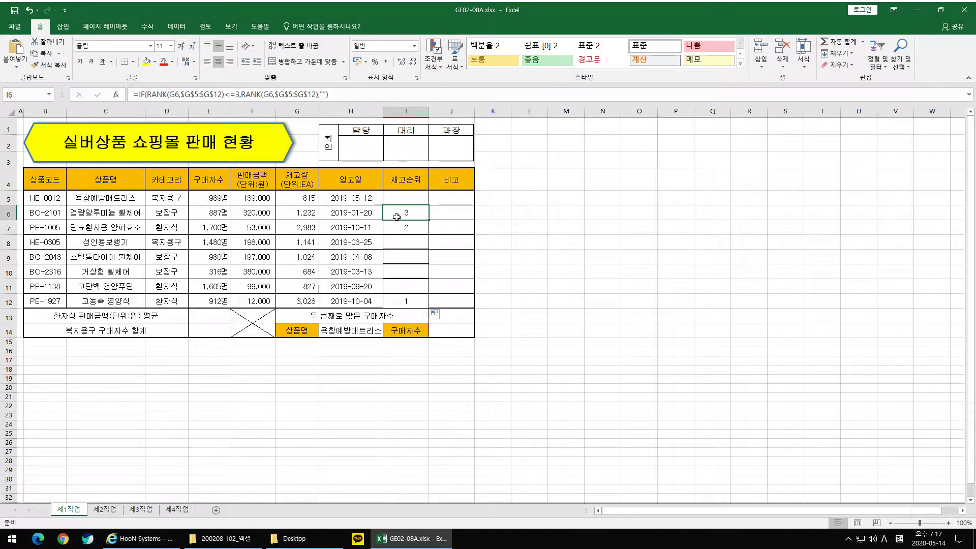
key("Up")
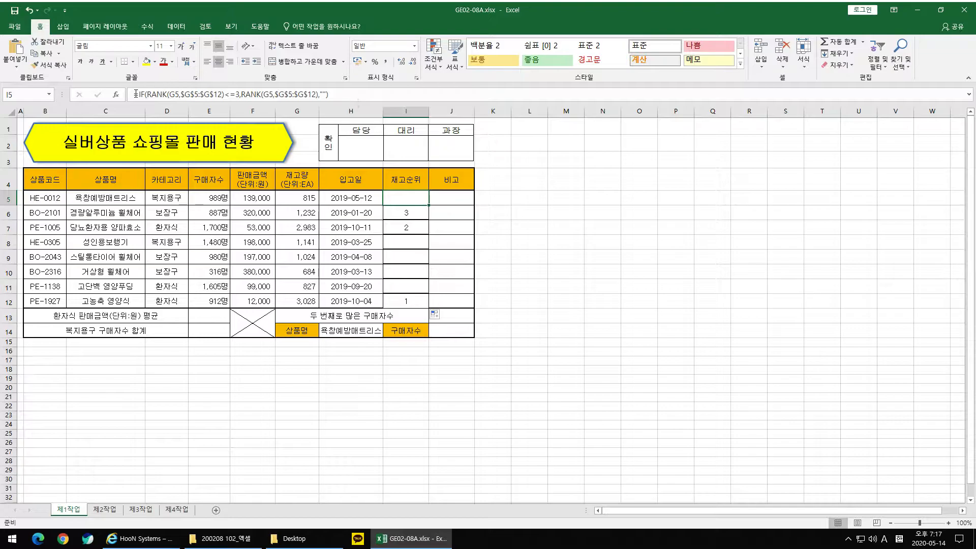
- Append &"위" after the closing parenthesis of the IF formula in I5 and fill it down to I12
left_click(346, 94)
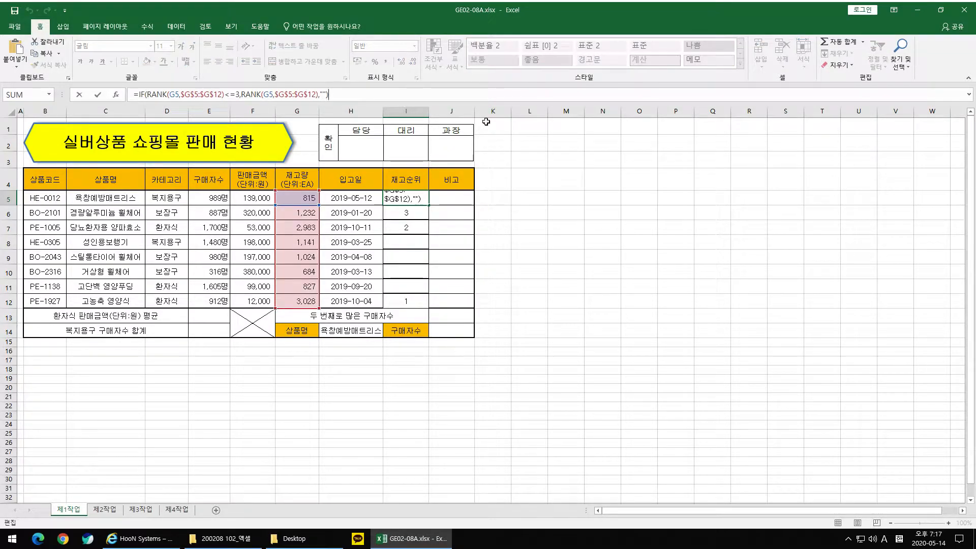
type("&")
type("\"위\"")
key("ctrl+Return")
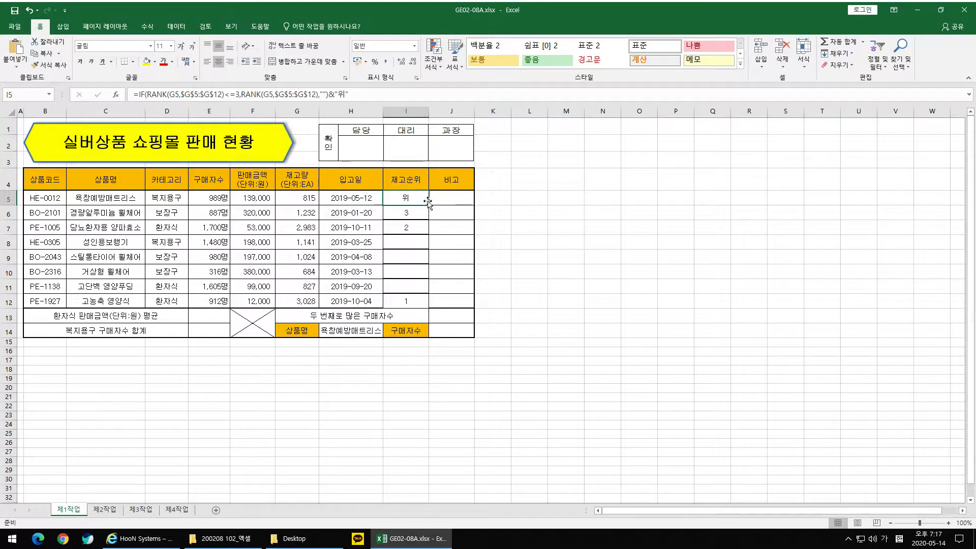
left_click_drag(428, 206, 426, 308)
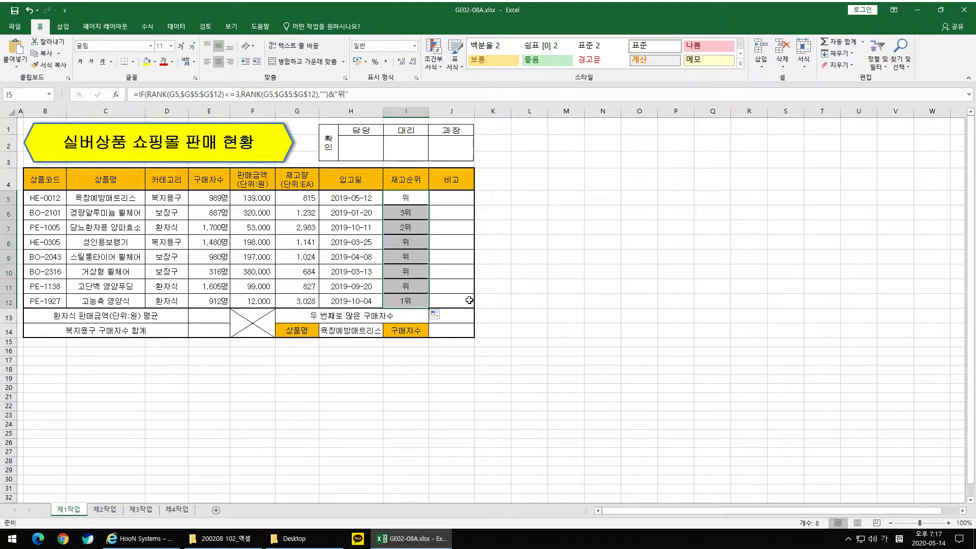
left_click(415, 200)
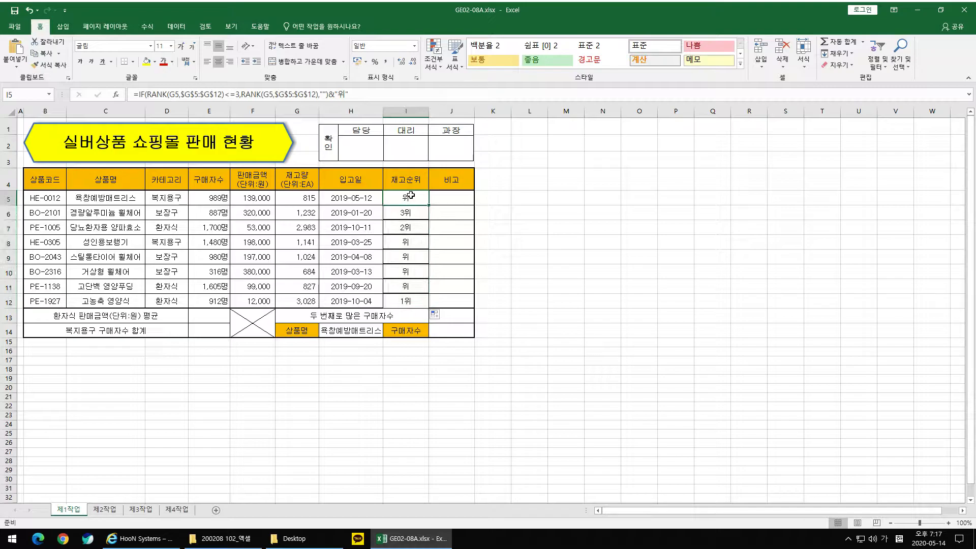
- Remove the trailing &"위" from the end of the formula in I5
double_click(414, 200)
key("shift+Left")
key("shift+Left")
key("shift+Left")
key("shift+Left")
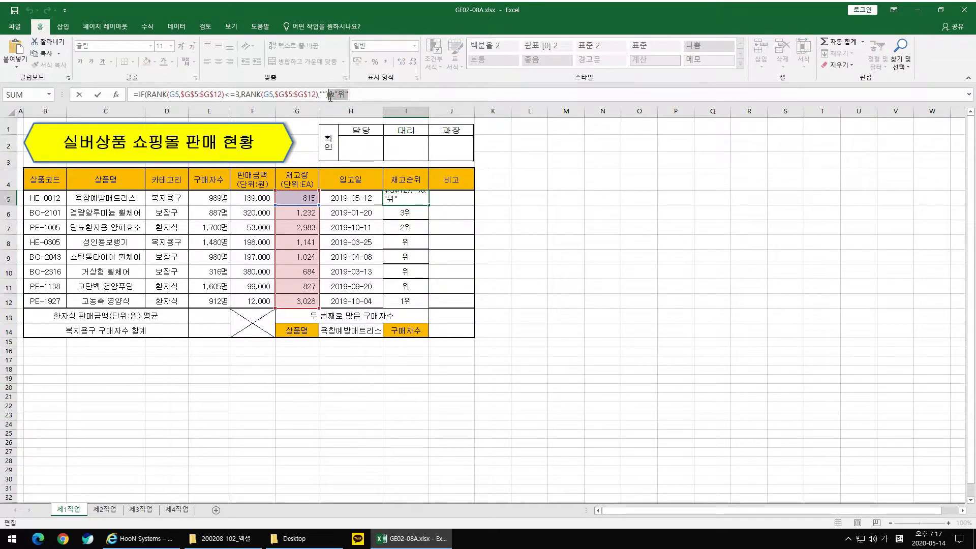
key("BackSpace")
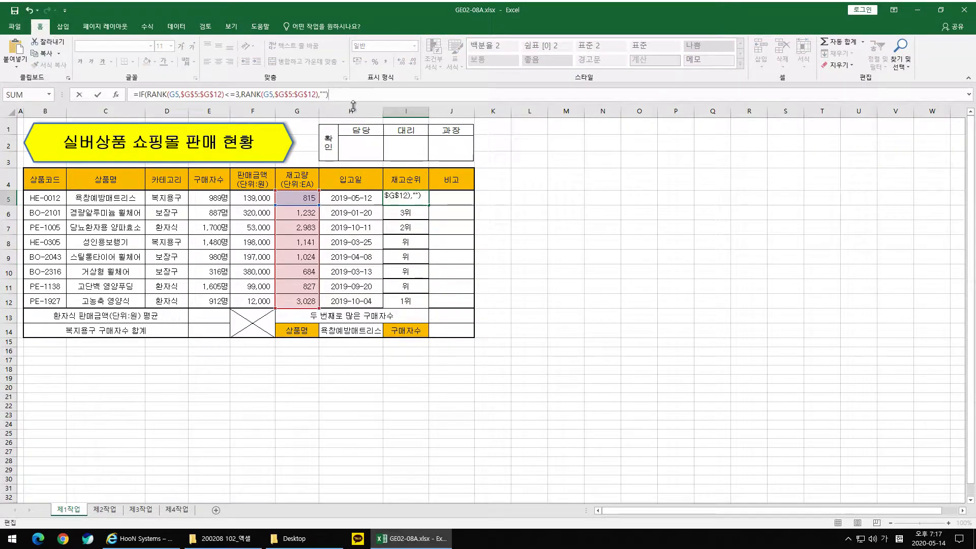
- Insert &"위" directly after the true-value RANK expression in I5, fill the formula down to I12 and review it
left_click(317, 95)
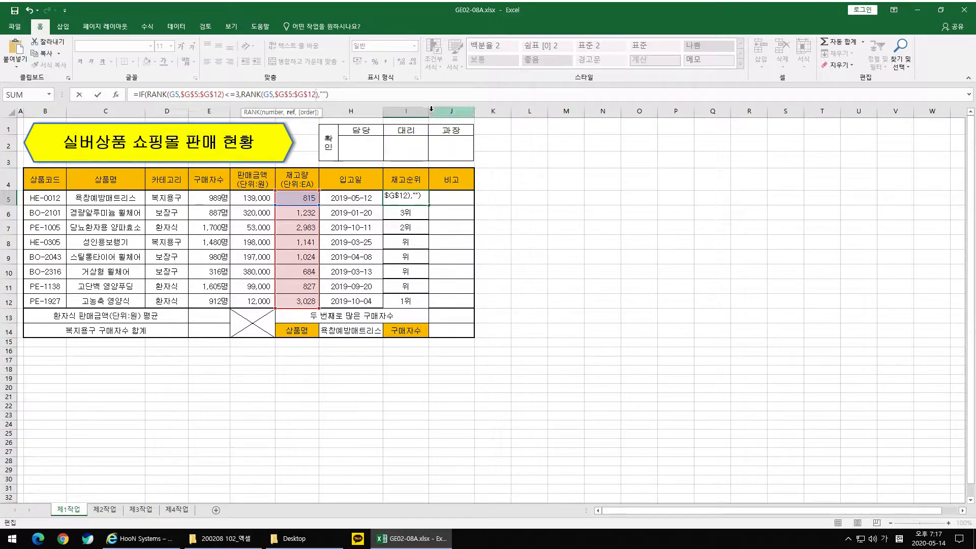
key("Right")
type("&\"위\"")
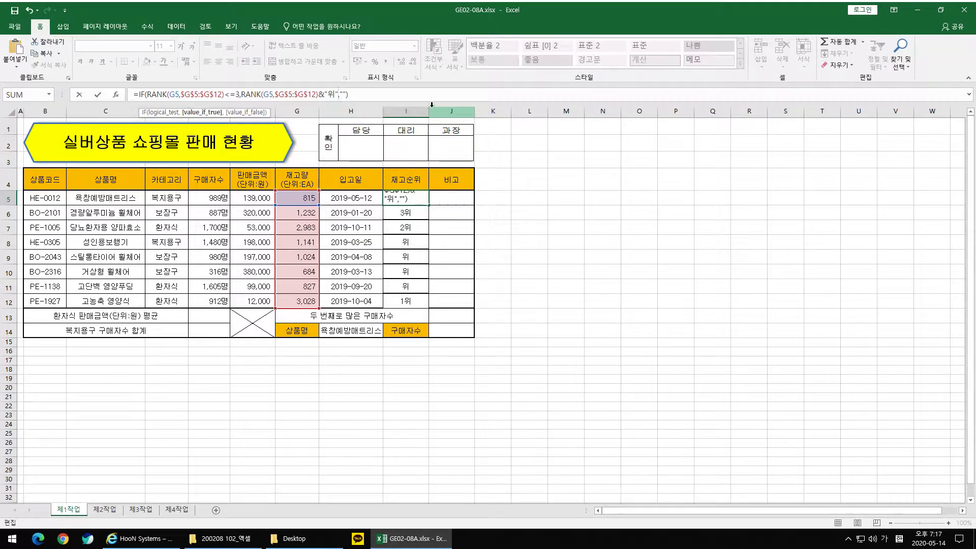
left_click(401, 98)
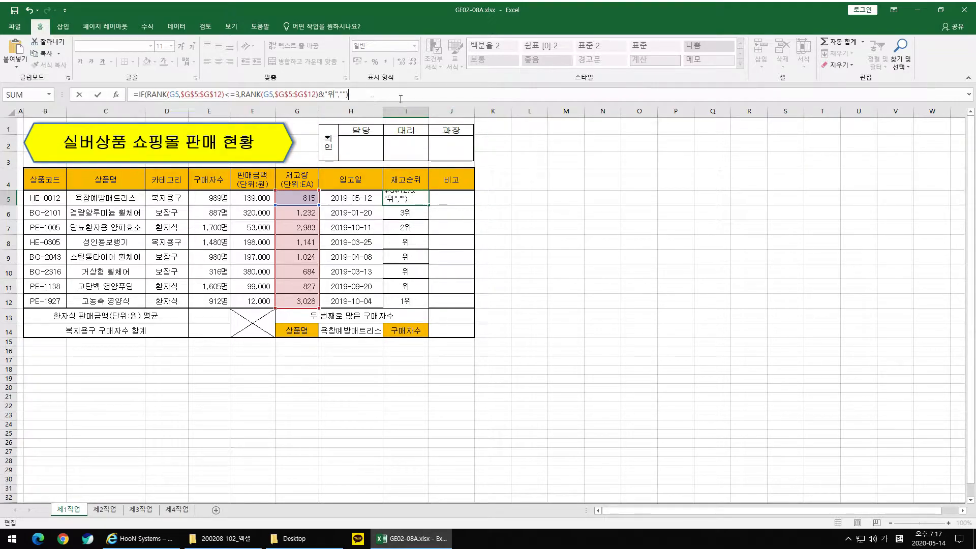
key("Return")
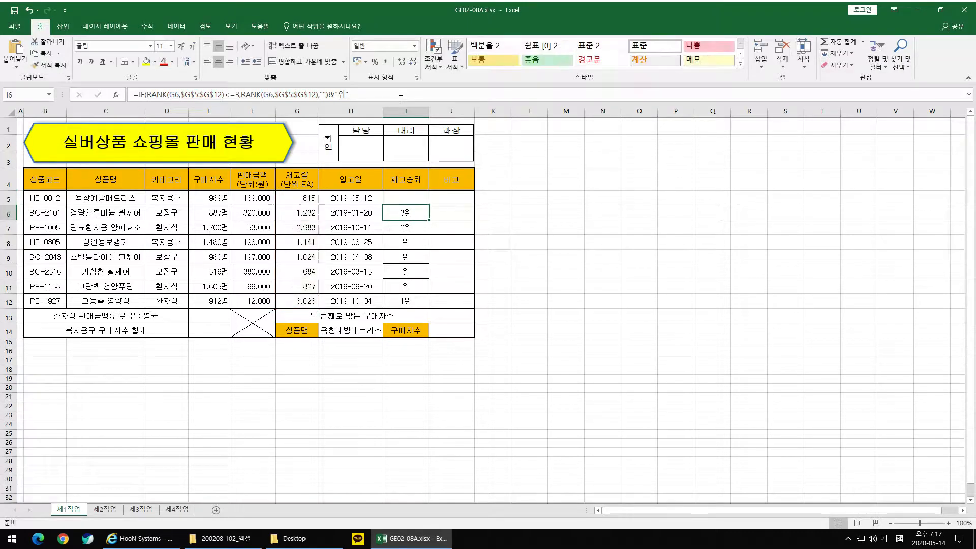
left_click(426, 199)
left_click_drag(429, 205, 434, 306)
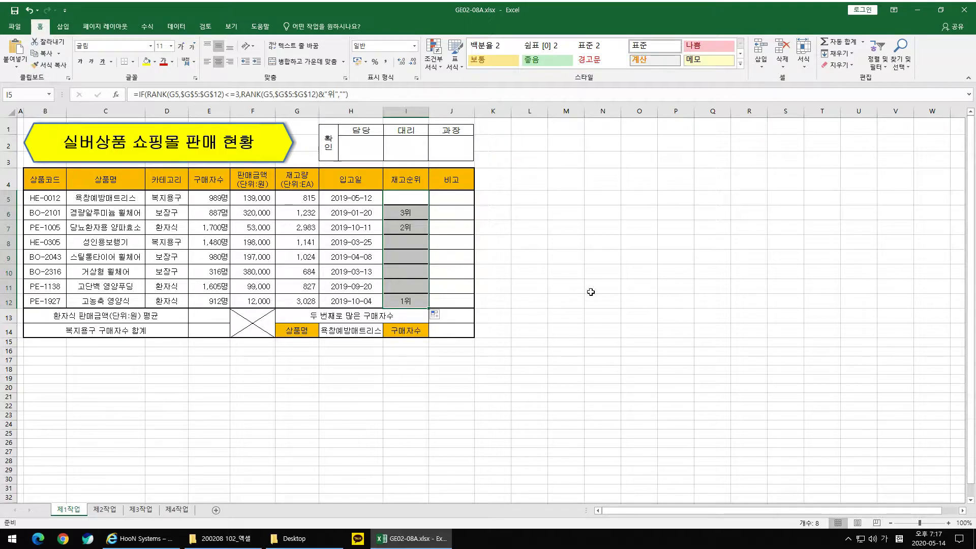
left_click(410, 199)
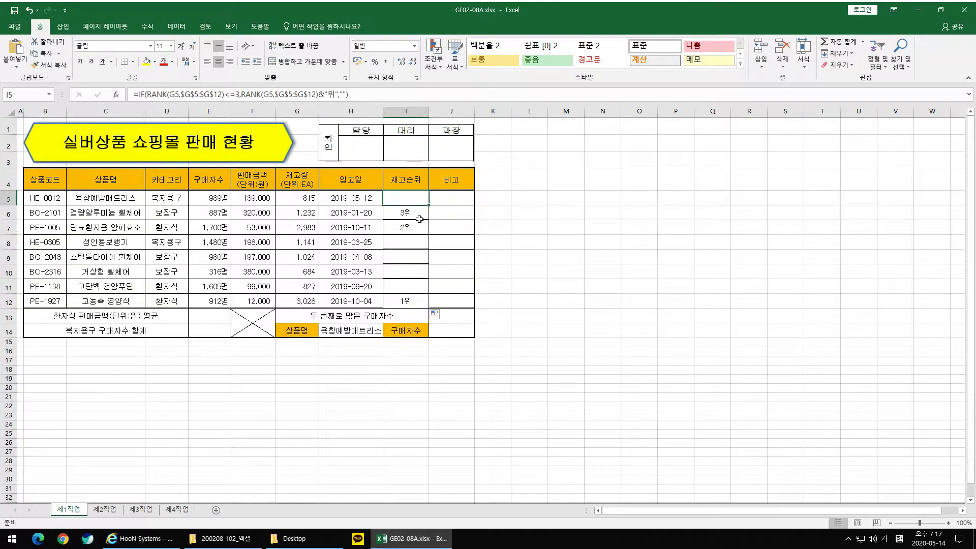
left_click(386, 95)
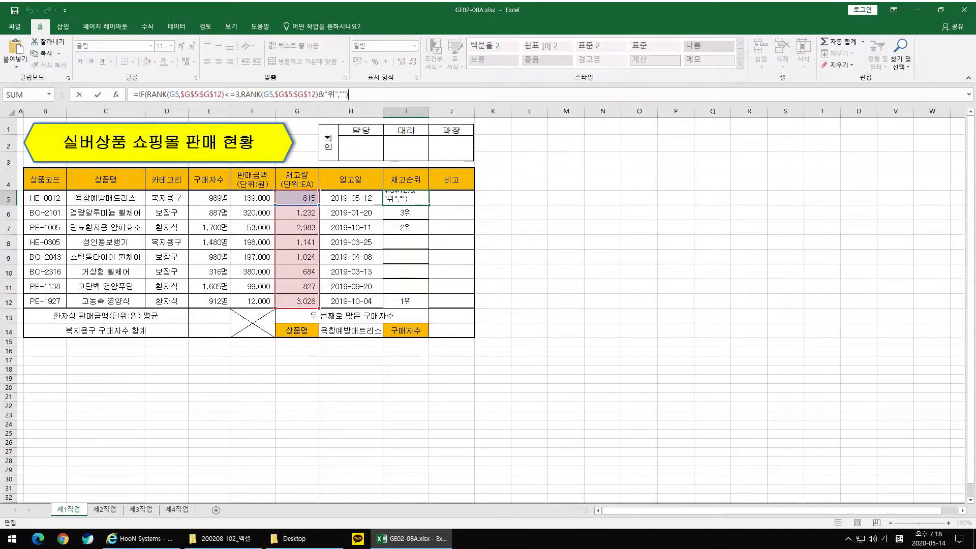
- Select J5 in the 비고 column and move the 2.jpg instructions clear of the upper table rows to read task (2)
left_click(461, 194)
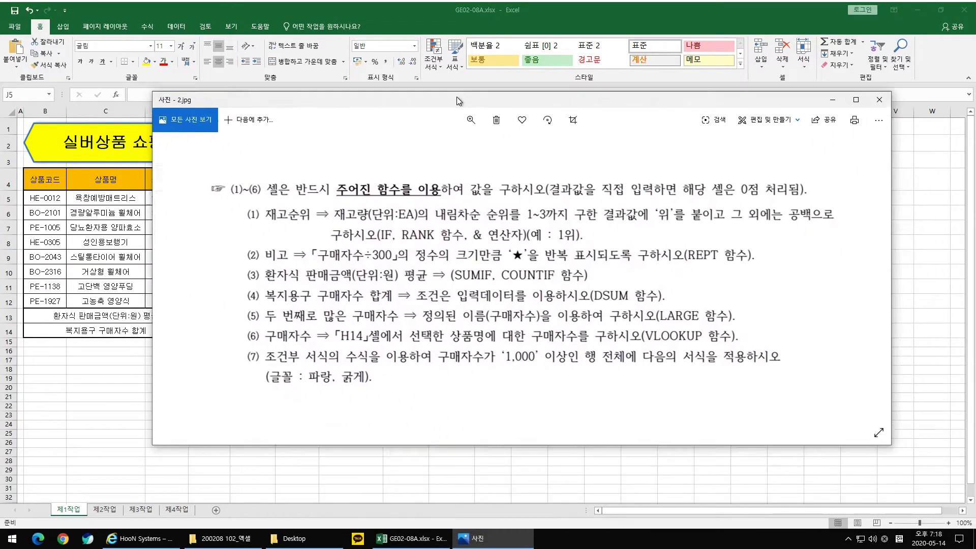
left_click(453, 103)
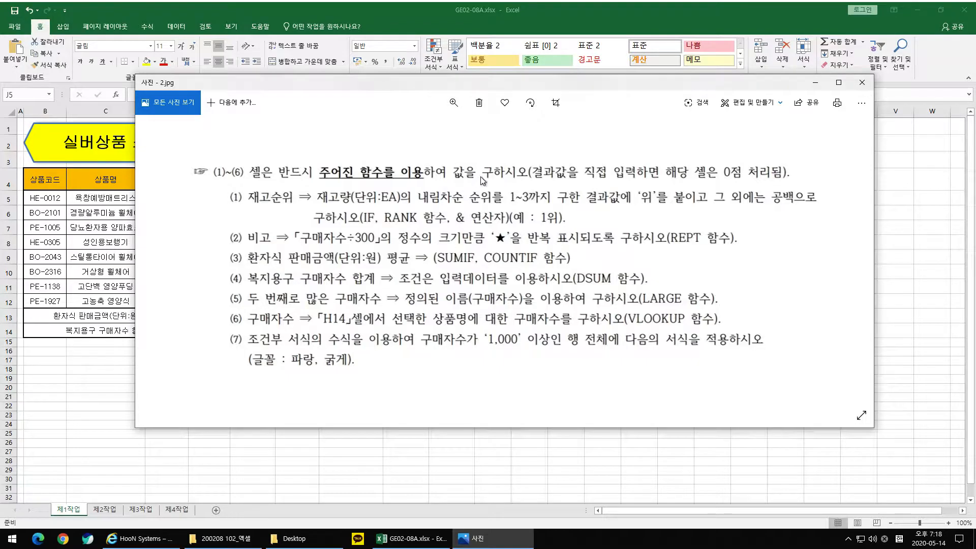
left_click_drag(493, 85, 432, 270)
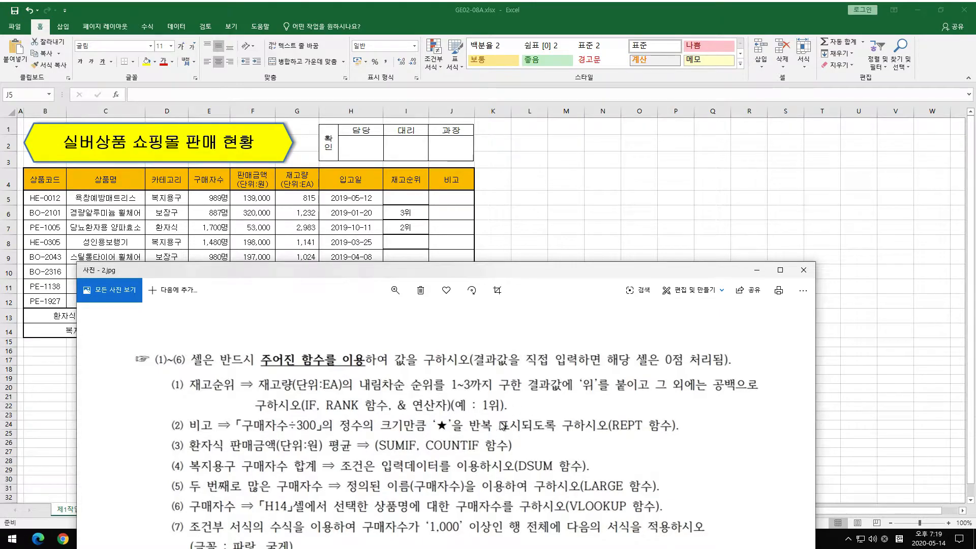
left_click_drag(487, 276, 488, 276)
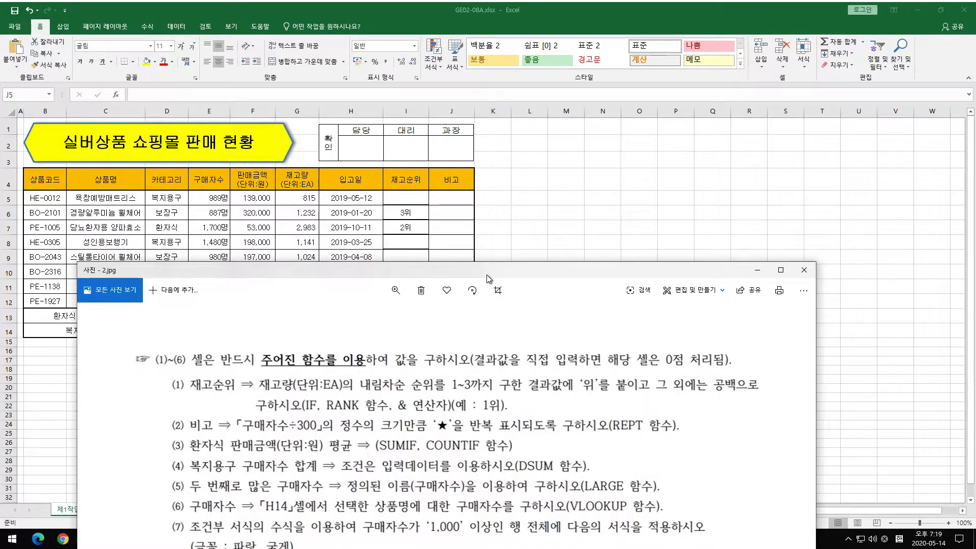
- Put away the 2.jpg instructions, enter =E5/300 in J5 and fill it down to J12
key("alt+F4")
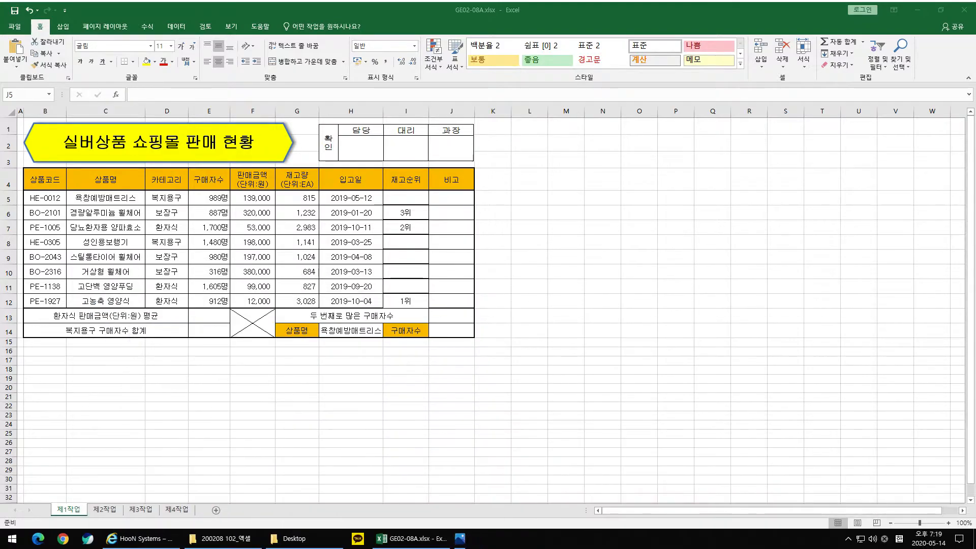
double_click(459, 202)
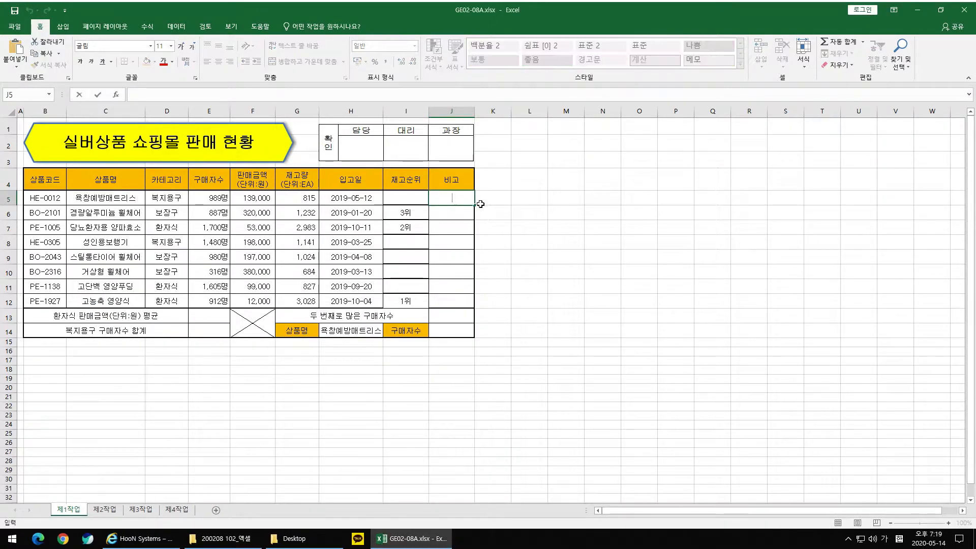
type("=")
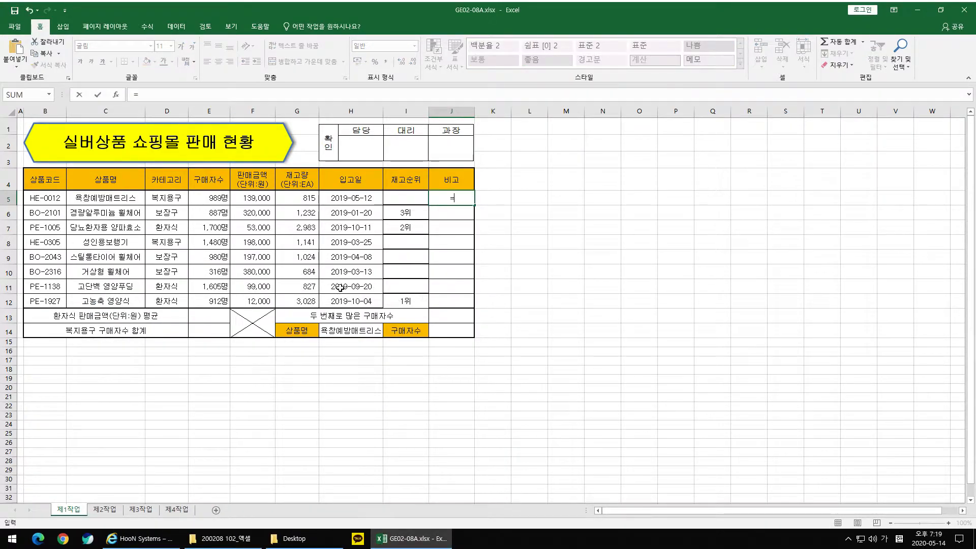
left_click(214, 199)
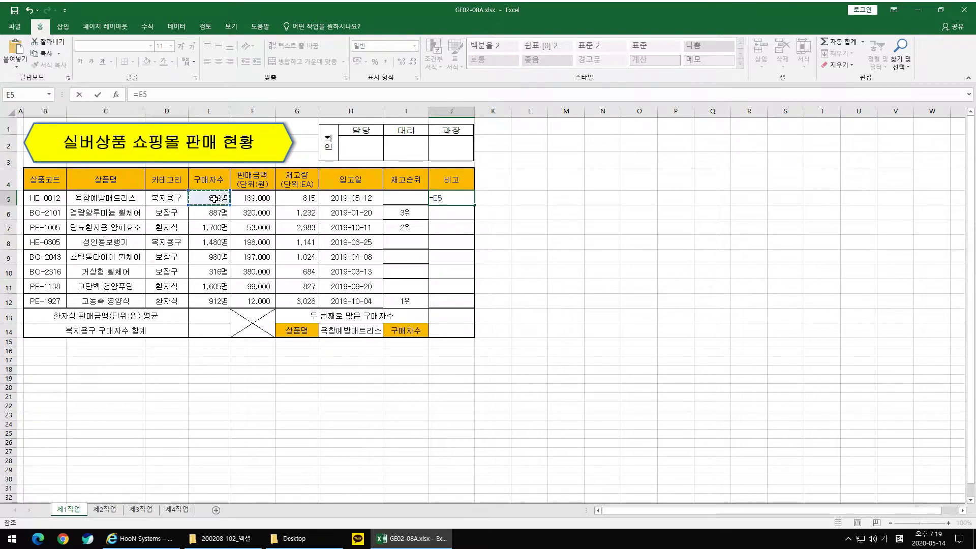
type("/300")
key("Return")
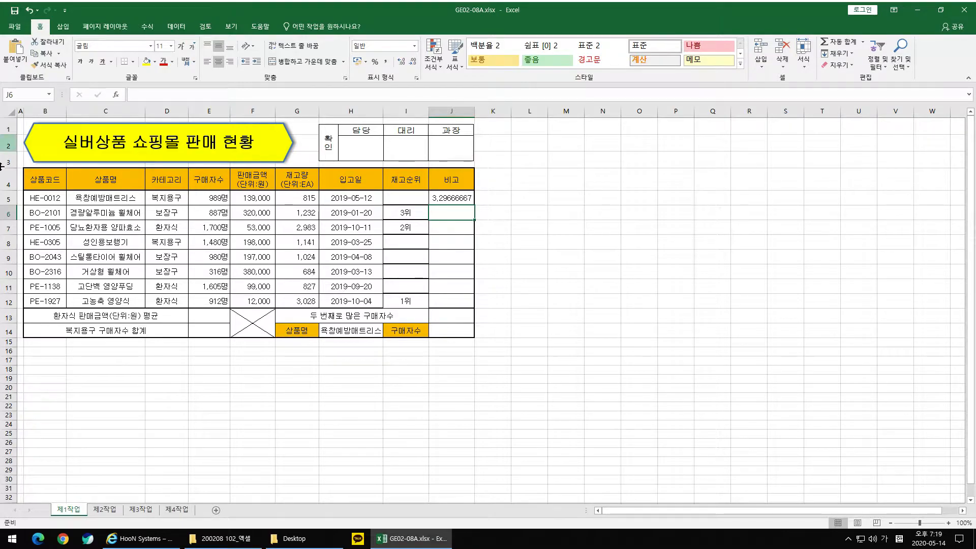
left_click(438, 199)
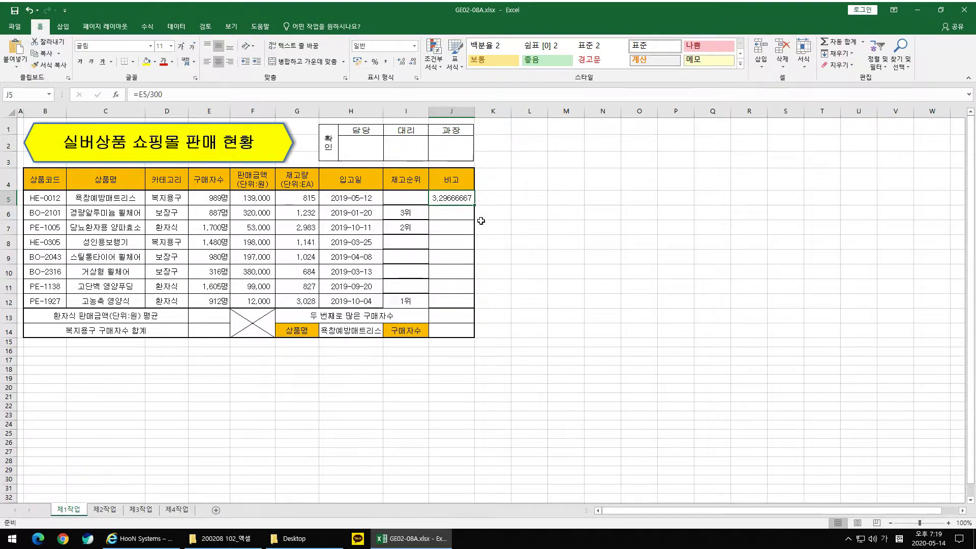
left_click_drag(474, 205, 473, 309)
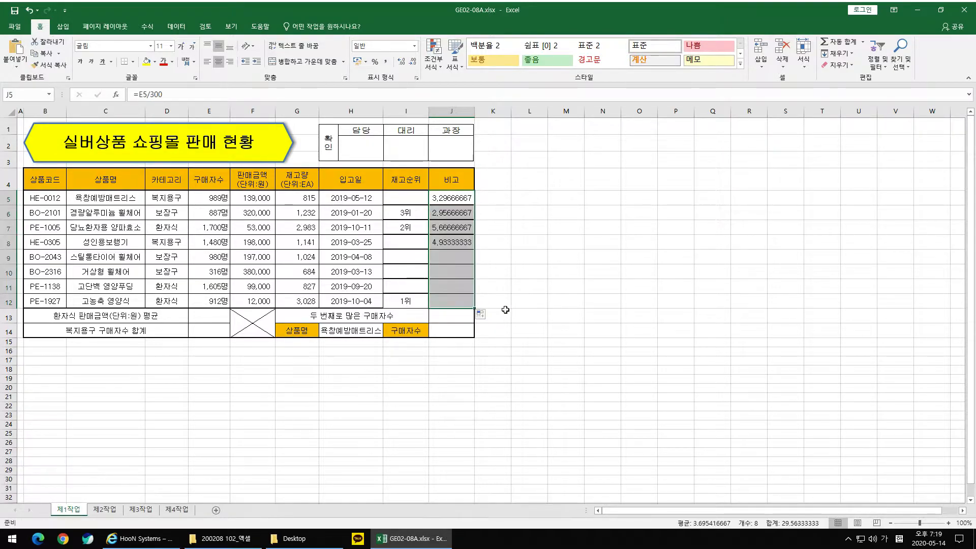
- Examine the integer parts of the 구매자수÷300 results in the 비고 column, J5 to J12
left_click(457, 199)
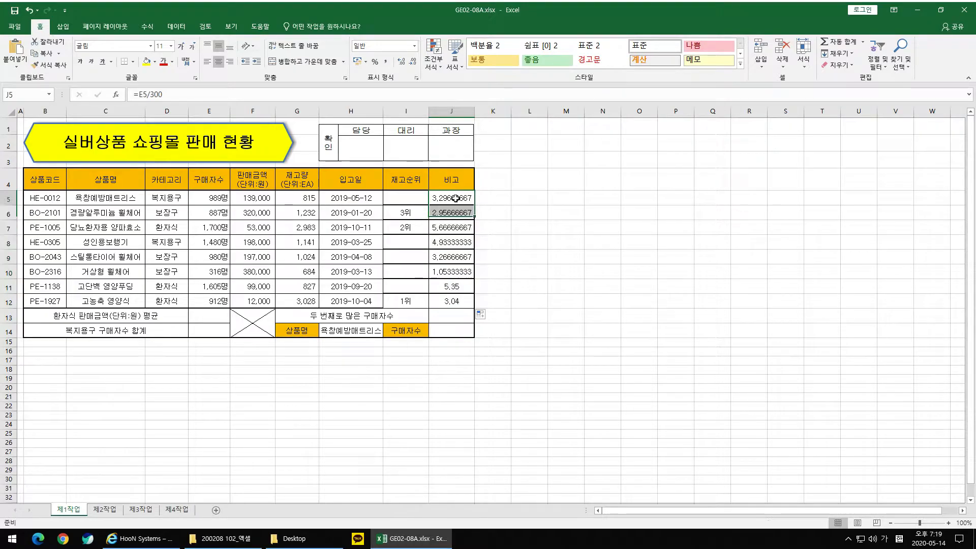
left_click(457, 214)
left_click(456, 227)
left_click(440, 246)
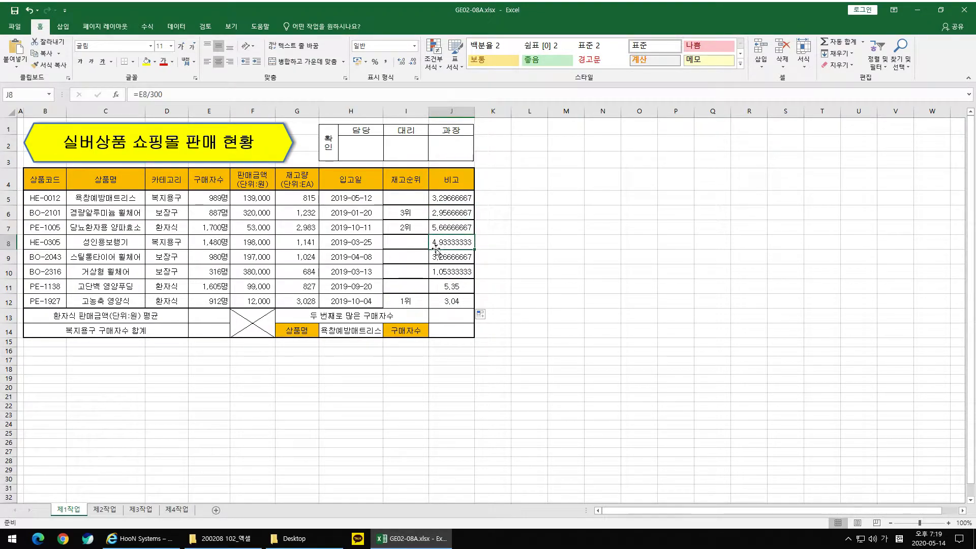
left_click(441, 257)
left_click(447, 271)
left_click(451, 288)
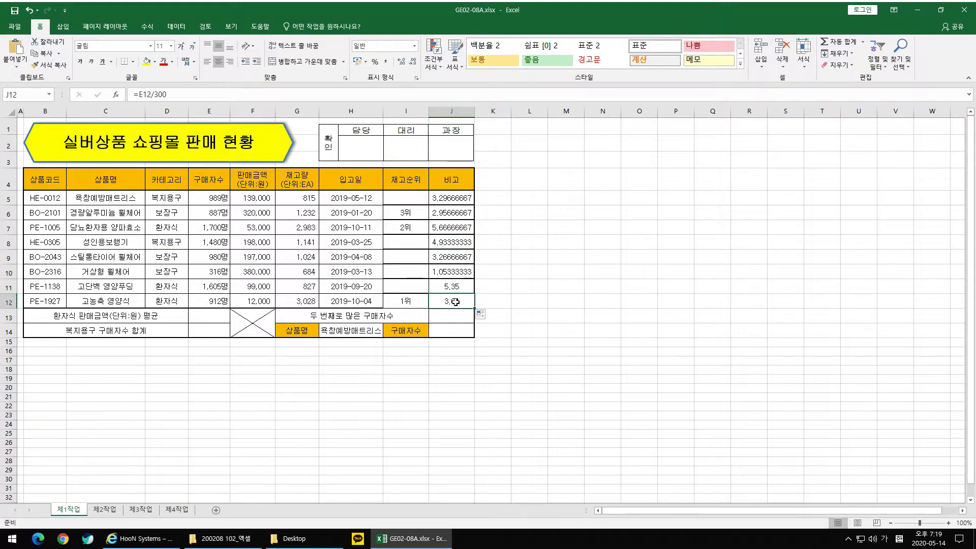
left_click(452, 273)
- Insert REPT( and an empty pair of double quotation marks before E5/300 in the J5 formula
left_click(449, 197)
left_click(140, 95)
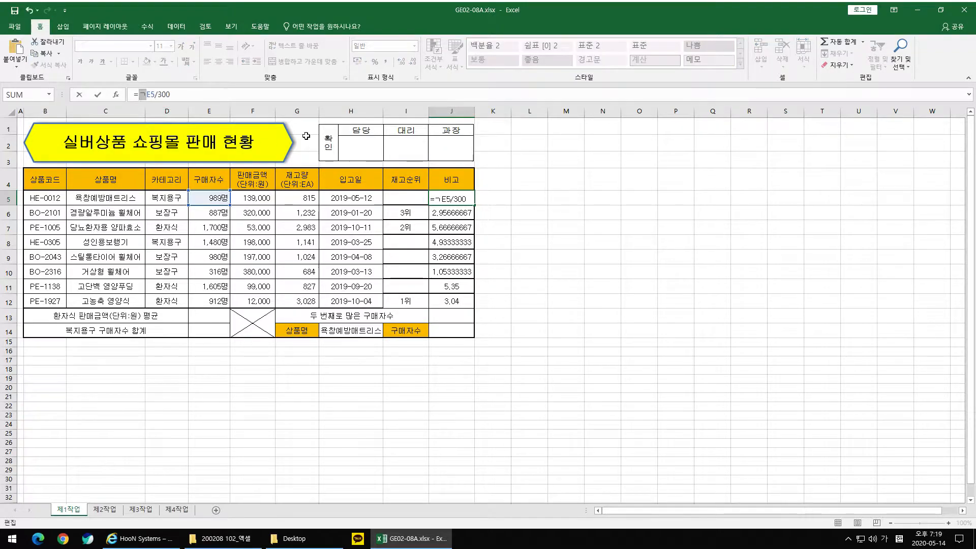
type("re")
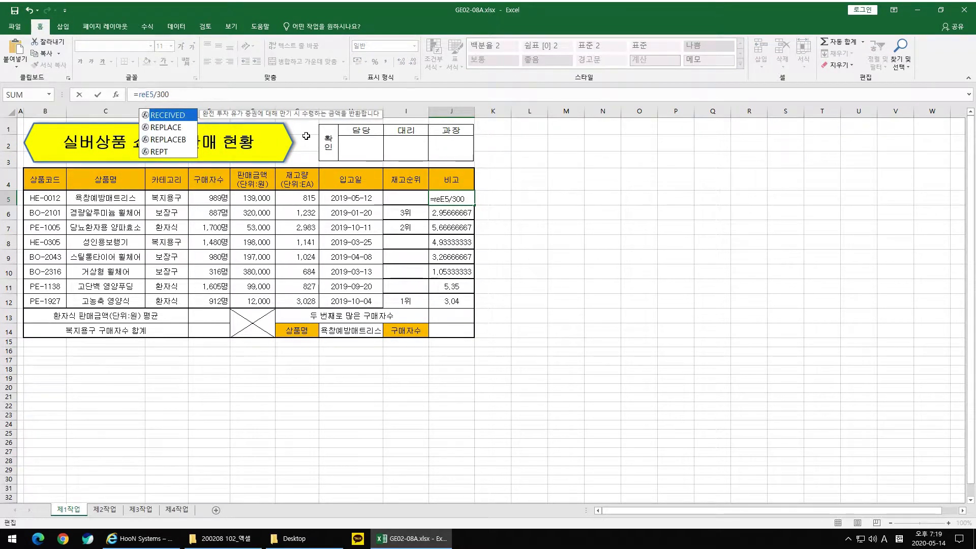
type("pt(")
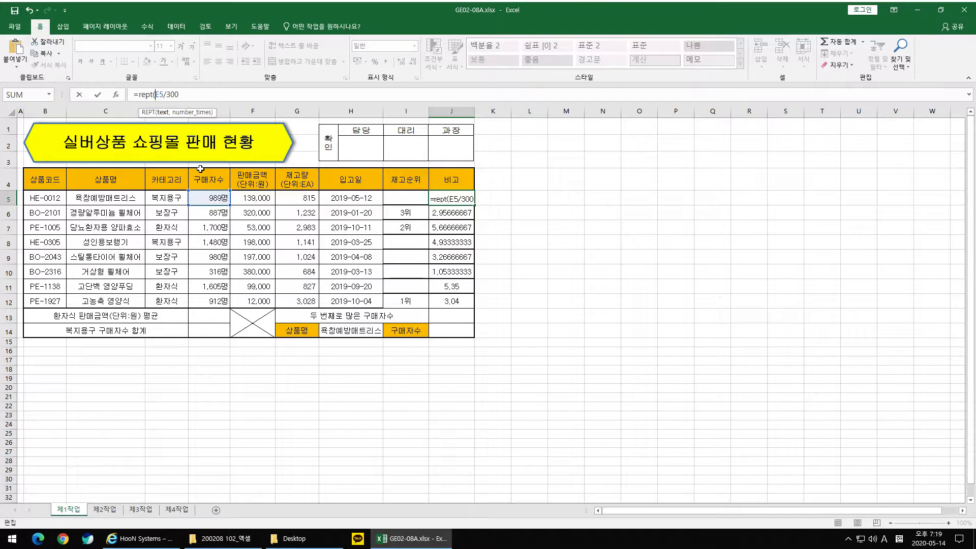
type("\"\"")
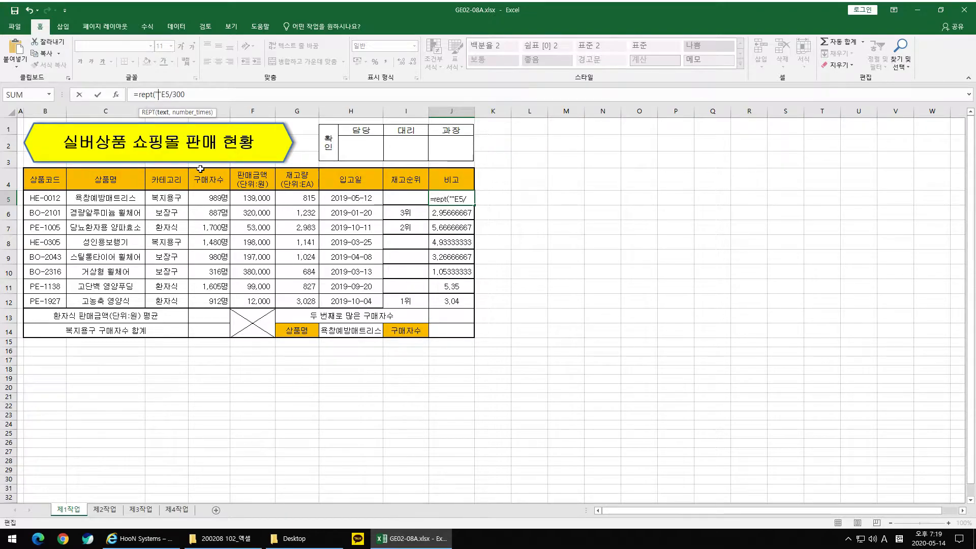
- Insert the special character ★ between the quotation marks in J5 and add a comma before E5/300
key("Hangul")
type("ㅁ")
key("Hangul_Hanja")
key("Down")
key("Down")
key("Down")
key("Down")
key("Down")
key("Down")
key("Down")
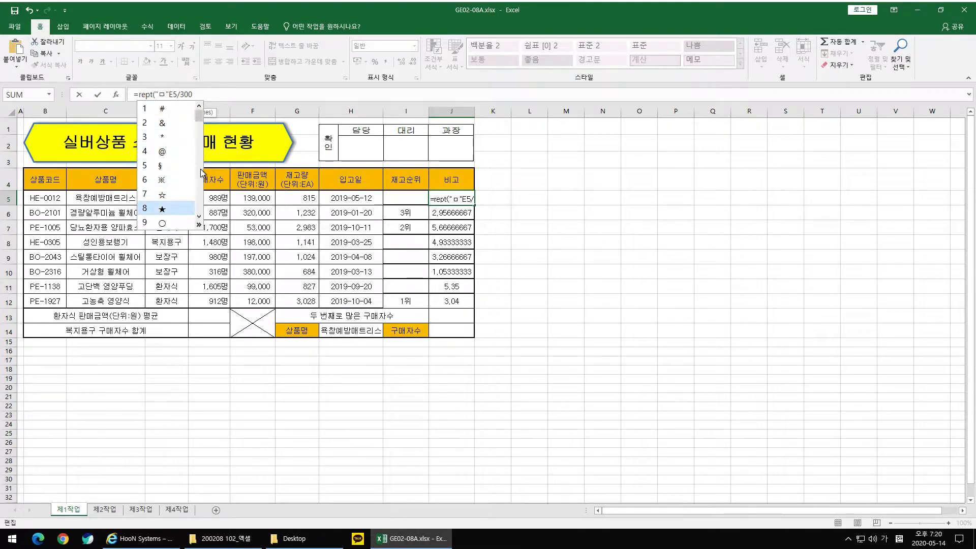
key("Return")
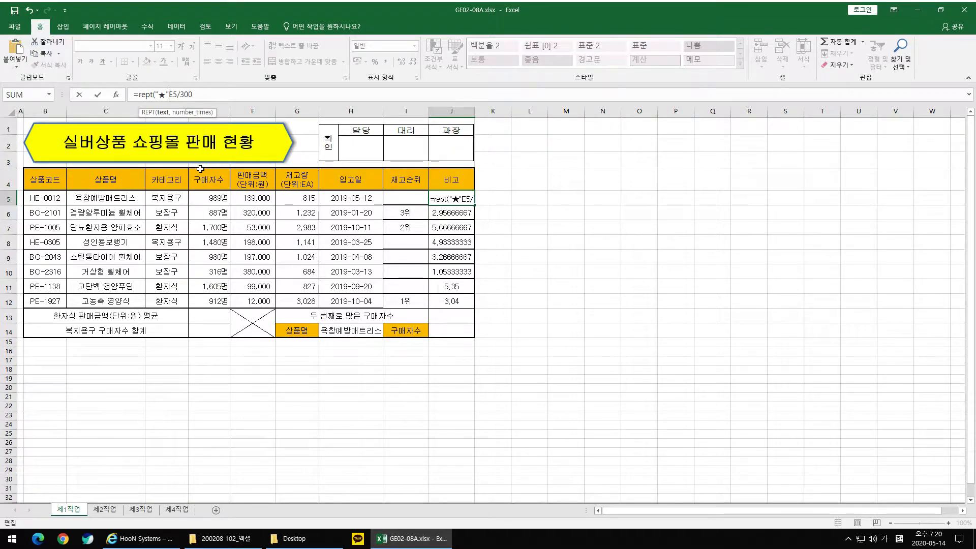
type(",")
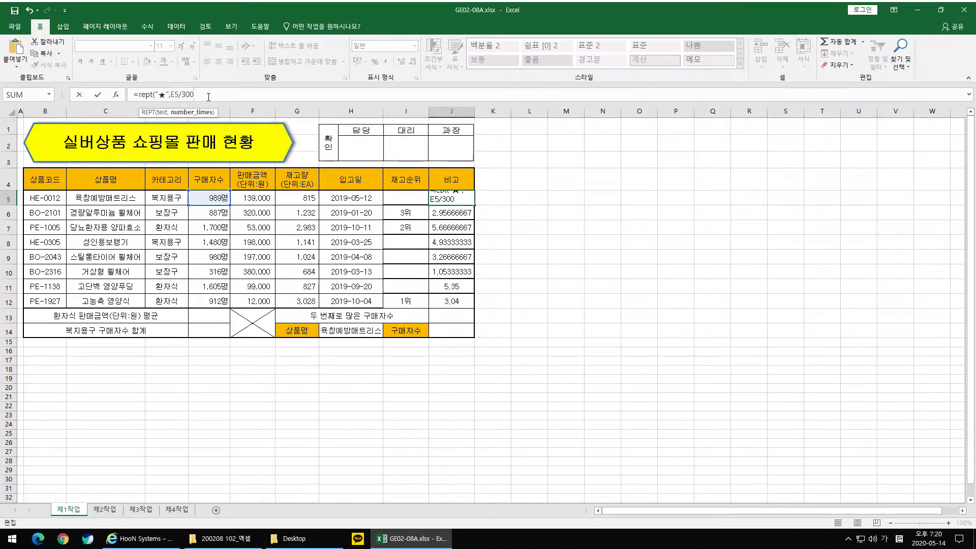
- Close the parenthesis to complete =REPT("★",E5/300) in J5 and fill it down to J12
type(")")
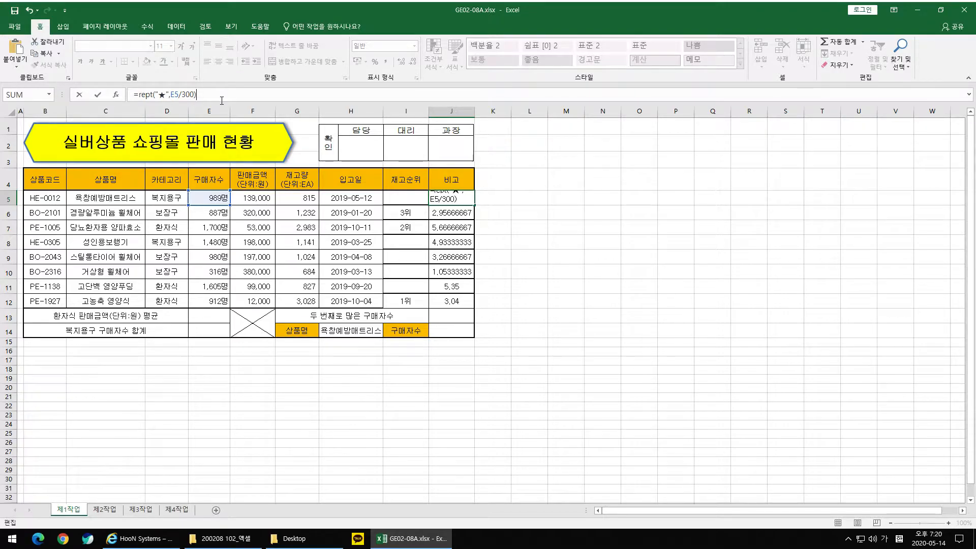
key("ctrl+Return")
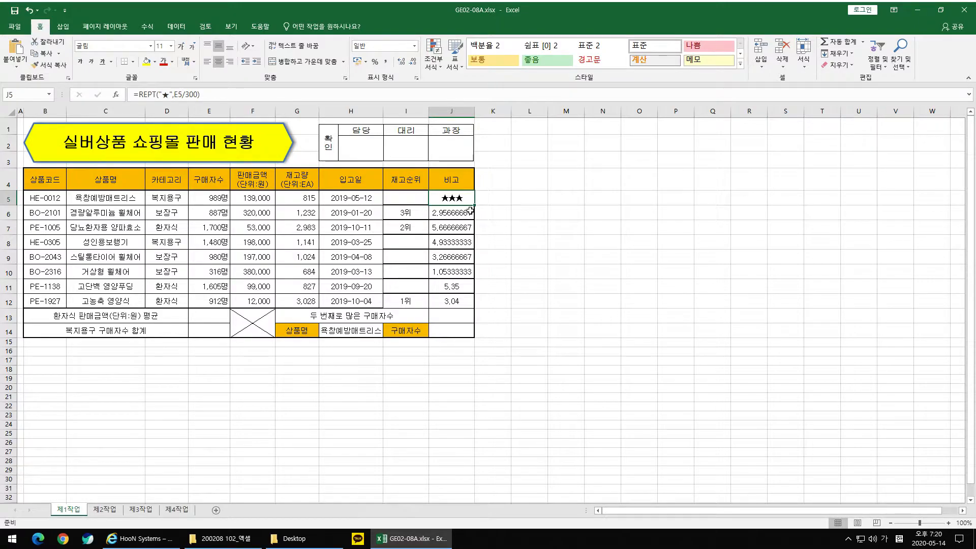
left_click_drag(475, 205, 475, 305)
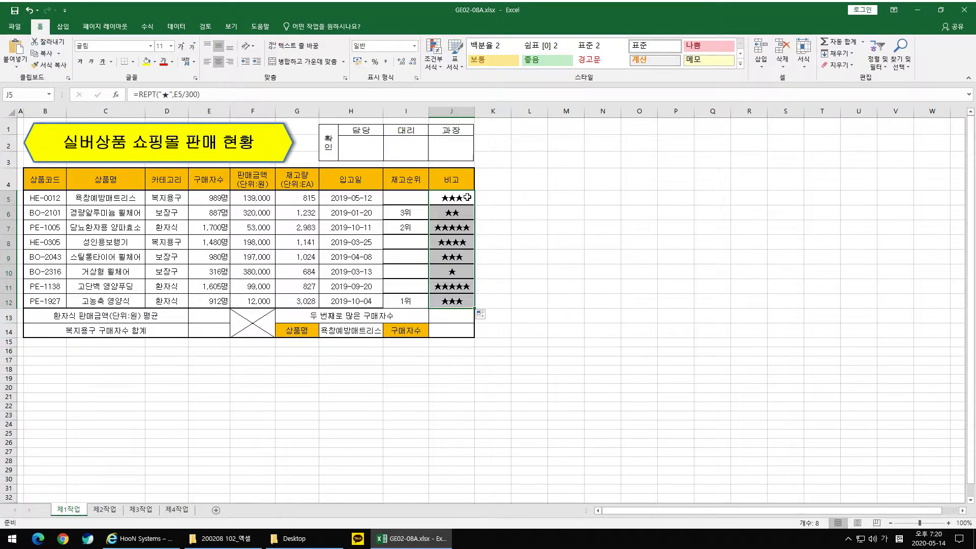
- Compare the star strings in the 비고 column with the matching 구매자수 values, especially rows 7 and 12
left_click(449, 296)
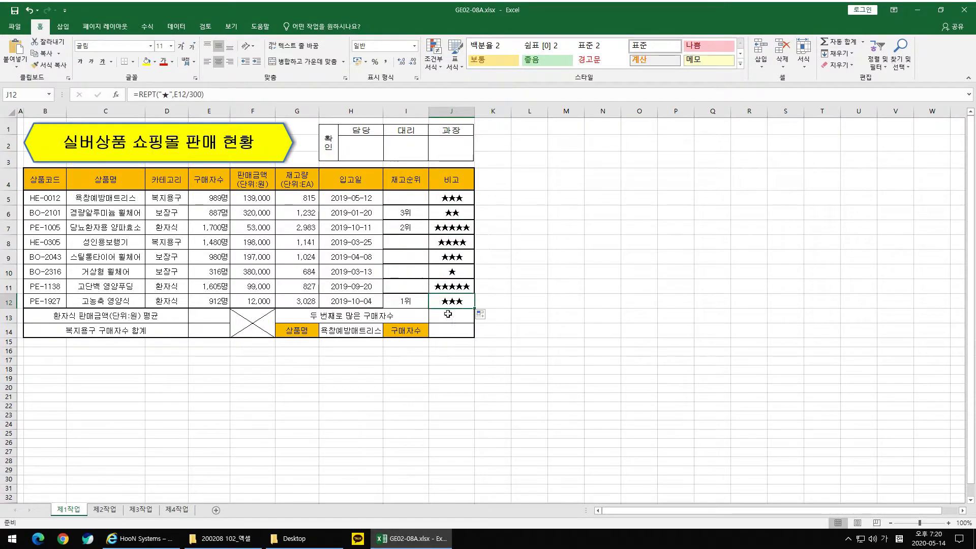
left_click(446, 277)
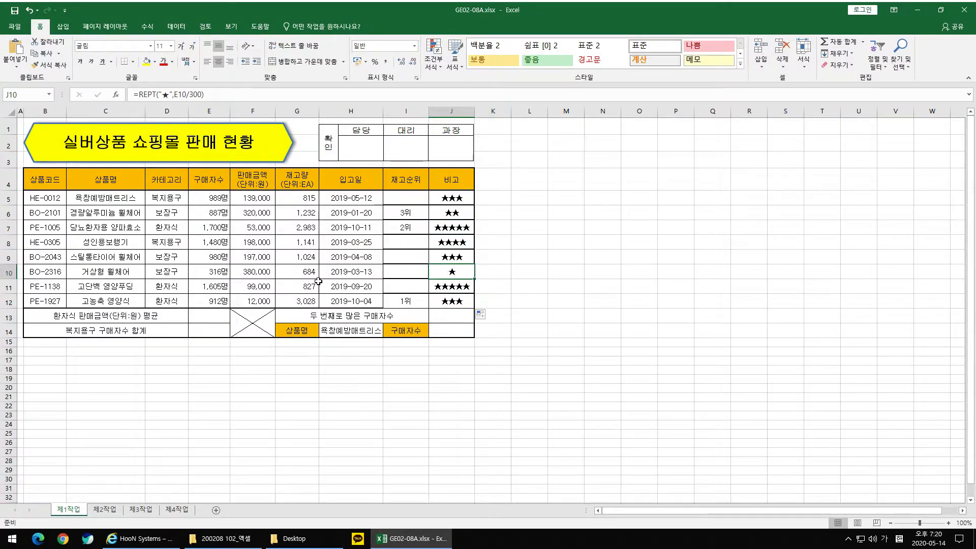
left_click(212, 261)
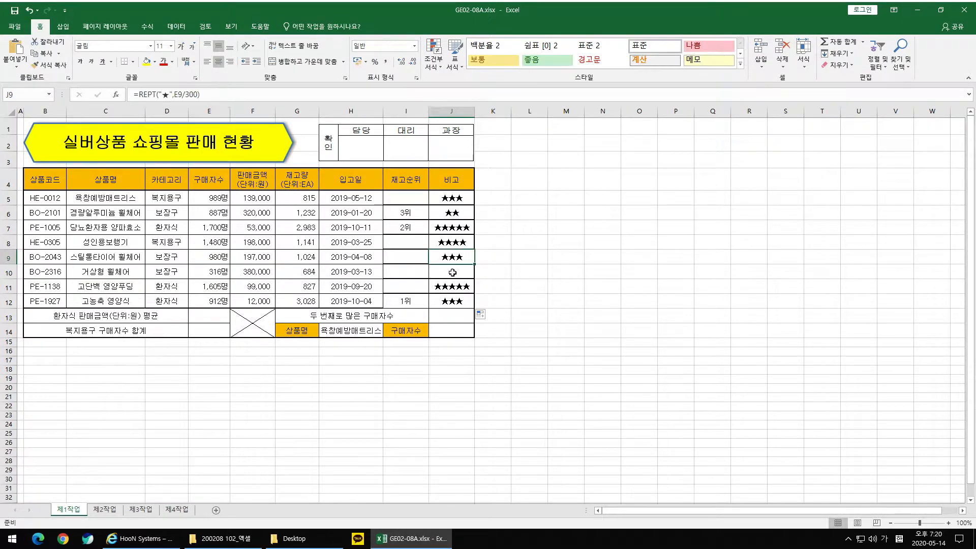
left_click(202, 232)
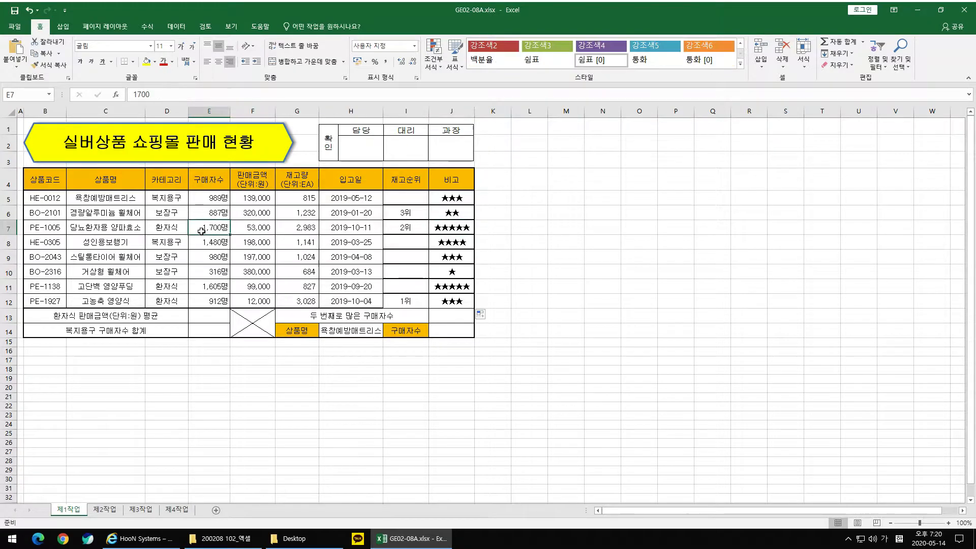
left_click(466, 232)
left_click(200, 227)
left_click(456, 233)
left_click(224, 228)
left_click(456, 229)
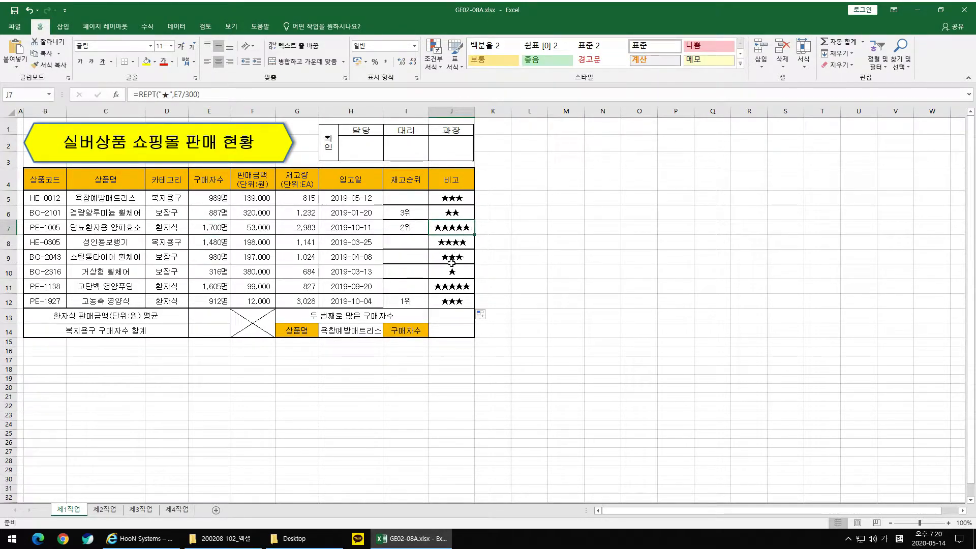
left_click(453, 300)
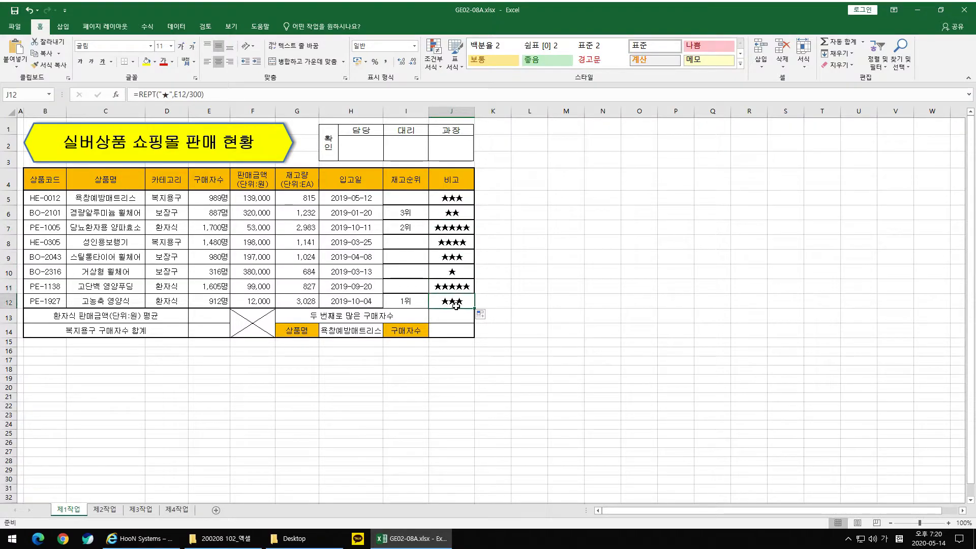
left_click(209, 299)
left_click(453, 301)
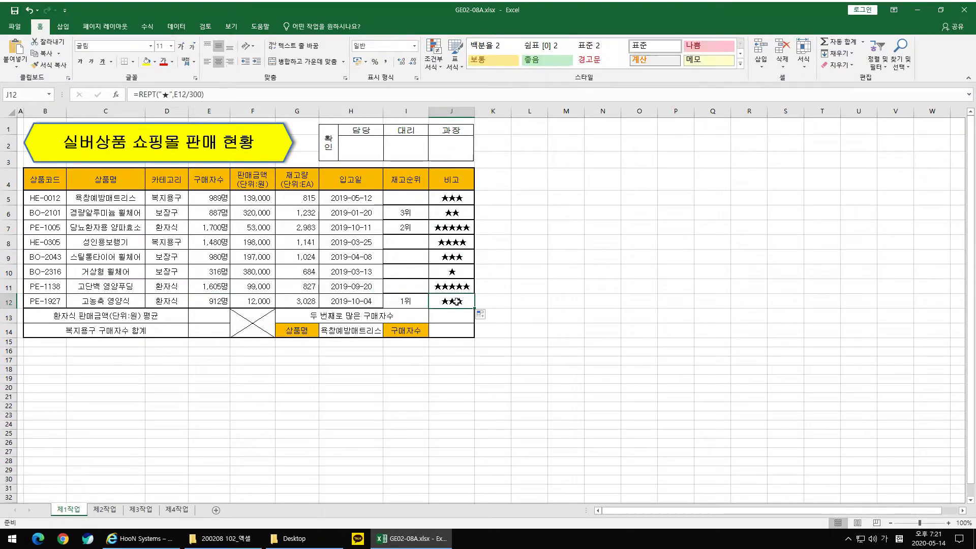
left_click(206, 302)
- Bring up the 2.jpg instructions beside the table, read task (3) on SUMIF and COUNTIF, and put them away
key("Return")
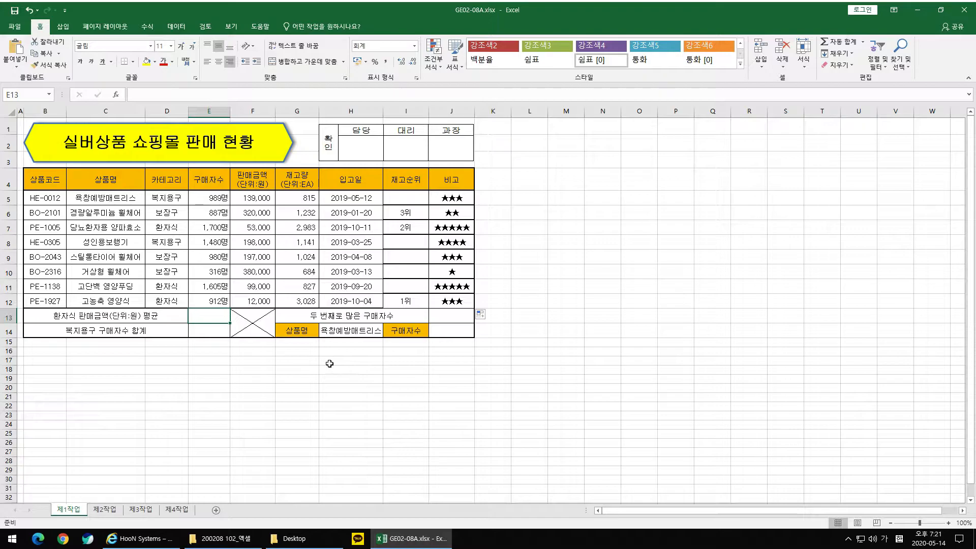
left_click_drag(975, 249, 476, 81)
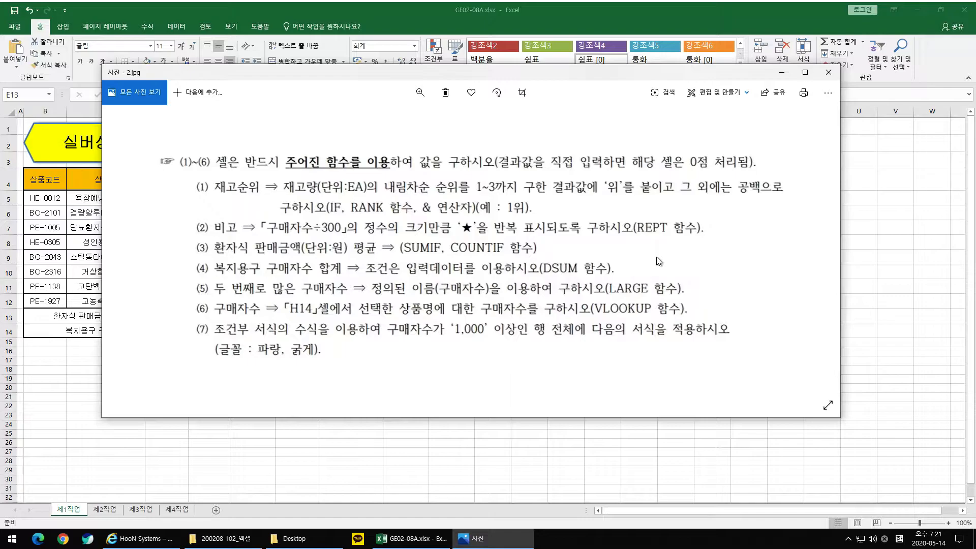
left_click_drag(498, 75, 484, 356)
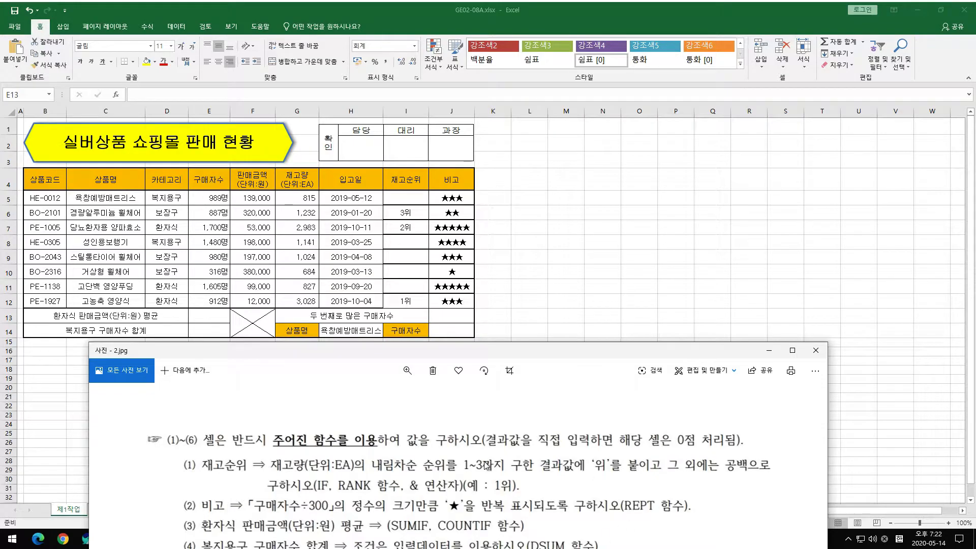
mouse_move(529, 350)
left_mouse_down()
mouse_move(555, 327)
mouse_move(528, 356)
left_mouse_up()
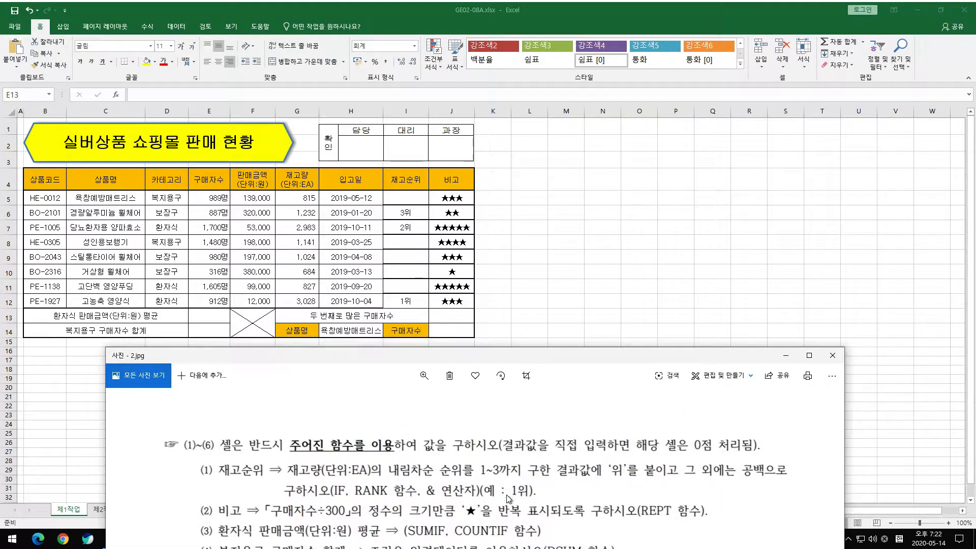
key("alt+F4")
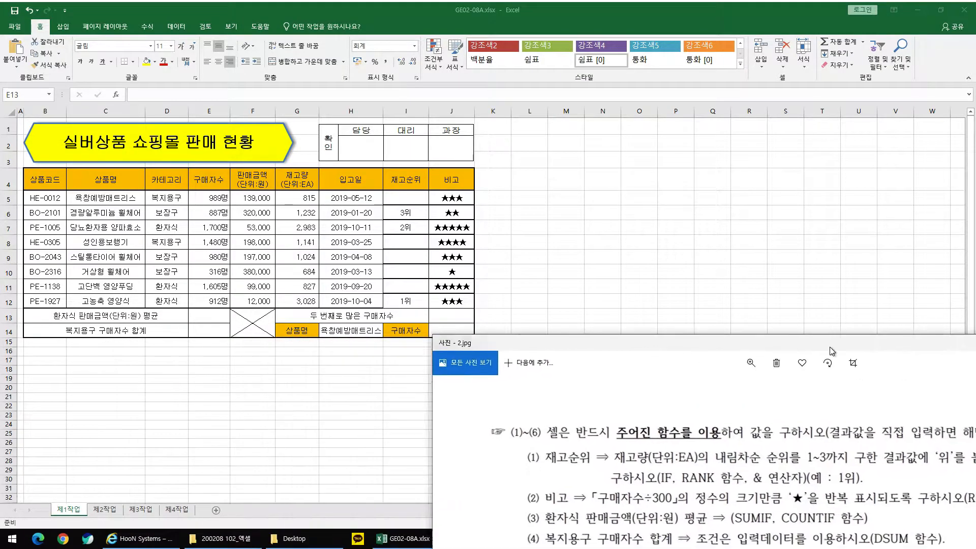
- Examine the 카테고리 entries in D5:D12 to see which categories the table contains
left_click(214, 319)
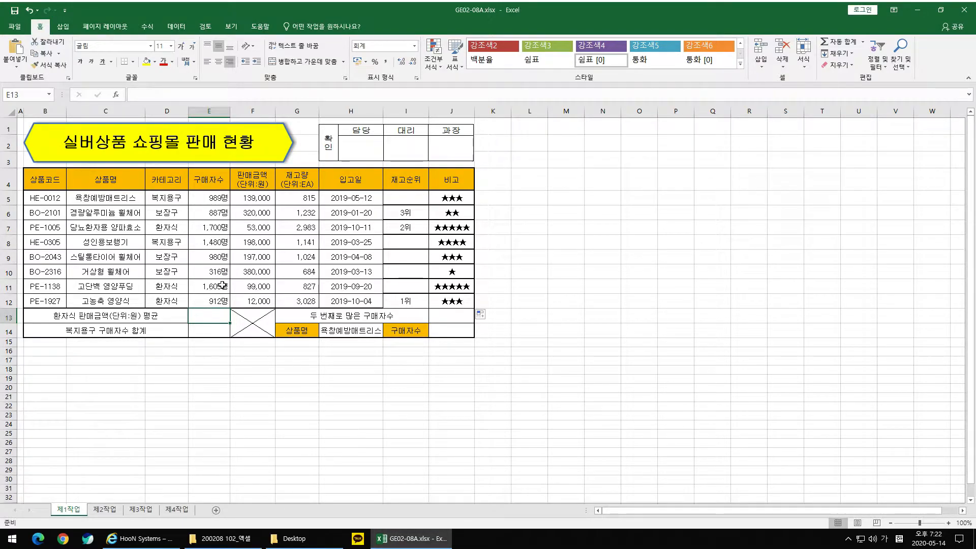
left_click(174, 178)
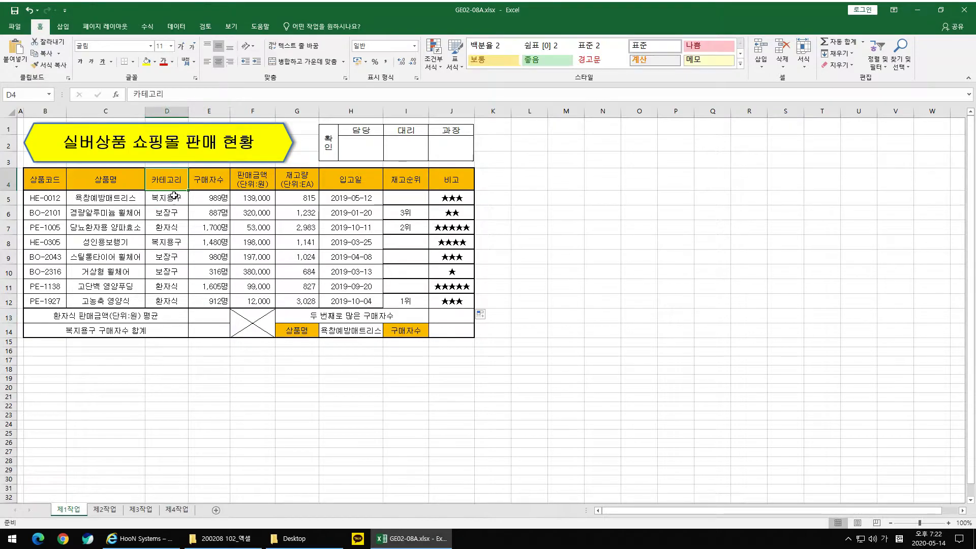
left_click_drag(175, 198, 172, 301)
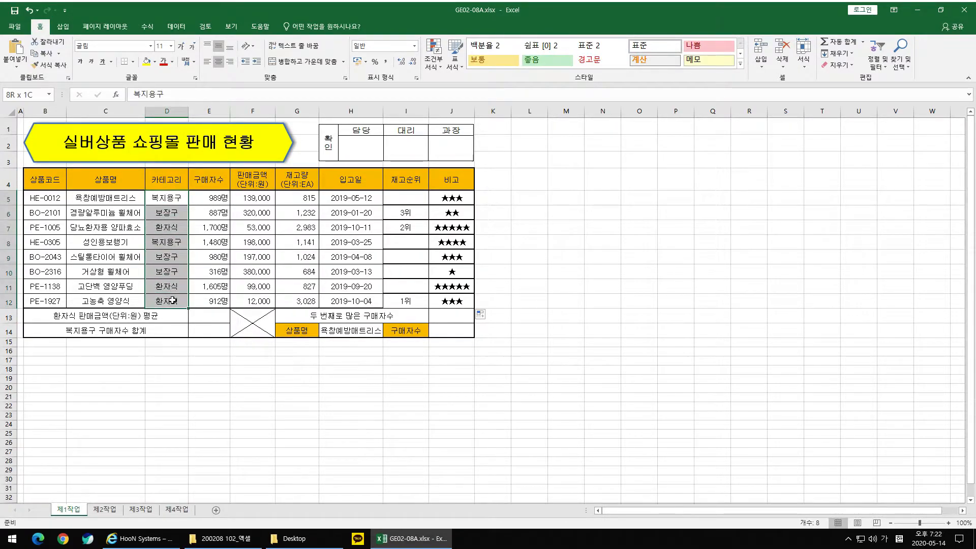
left_click(182, 200)
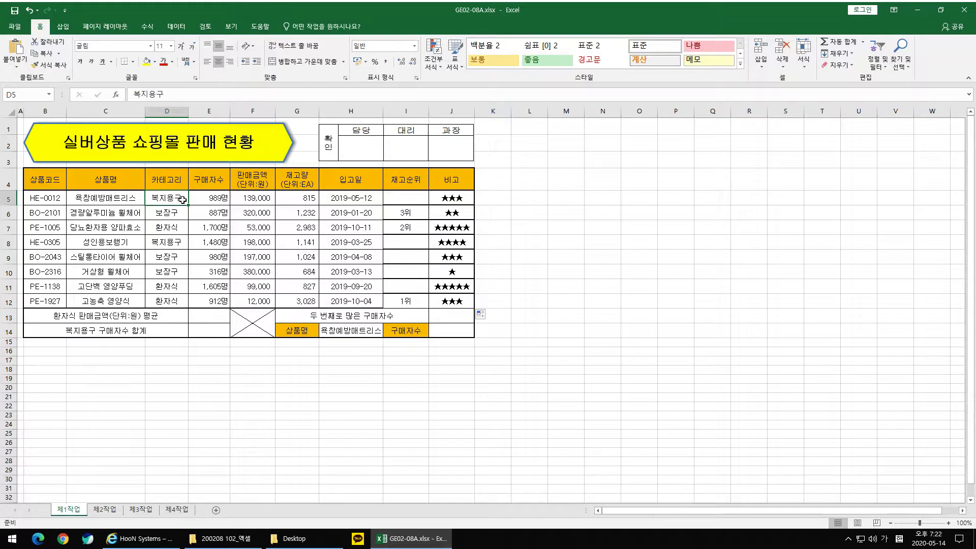
left_click(178, 215)
left_click(182, 229)
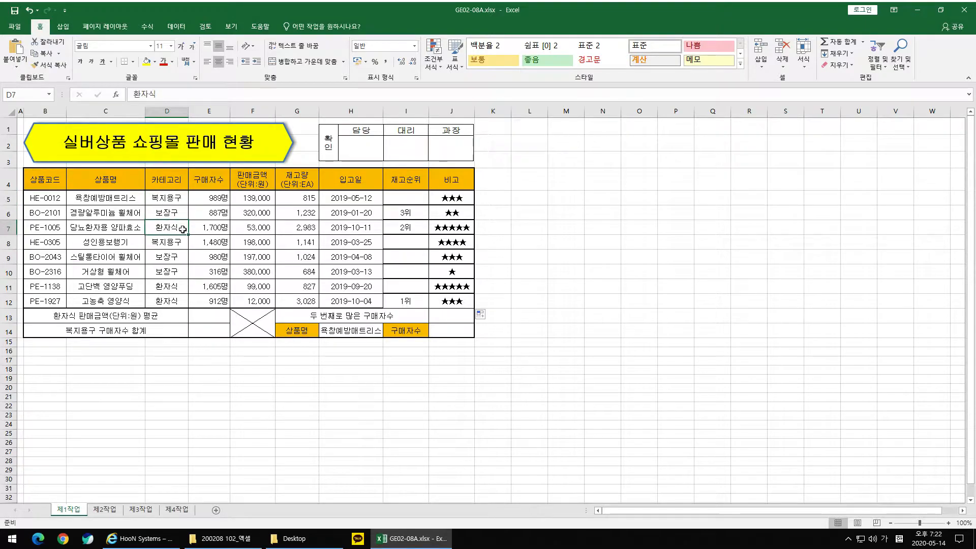
left_click_drag(173, 200, 171, 301)
left_click(169, 268)
left_click(171, 301)
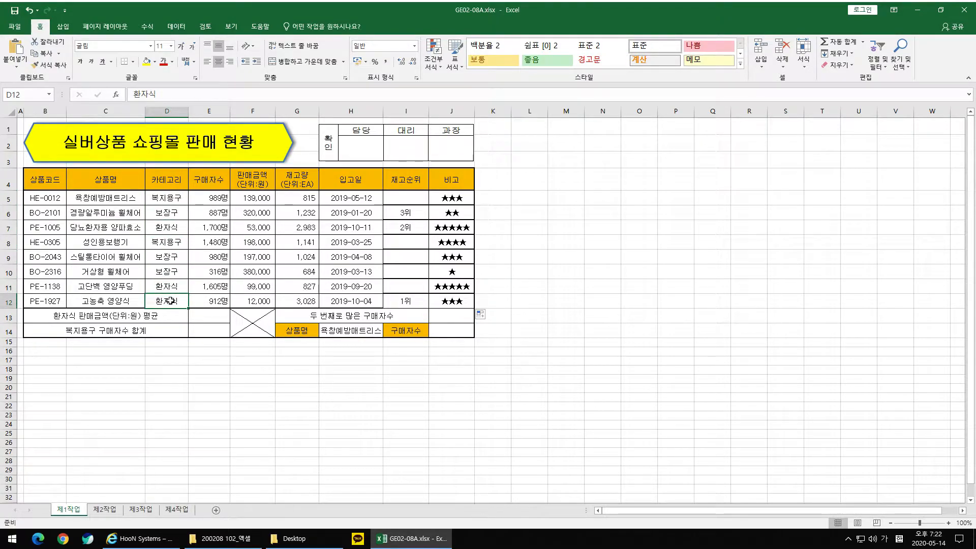
- Match the 환자식 rows 7, 11 and 12 with their 판매금액 values and return to the average cell E13
left_click_drag(171, 228, 242, 228)
left_click(257, 228)
left_click_drag(168, 287, 254, 305)
left_click(257, 301)
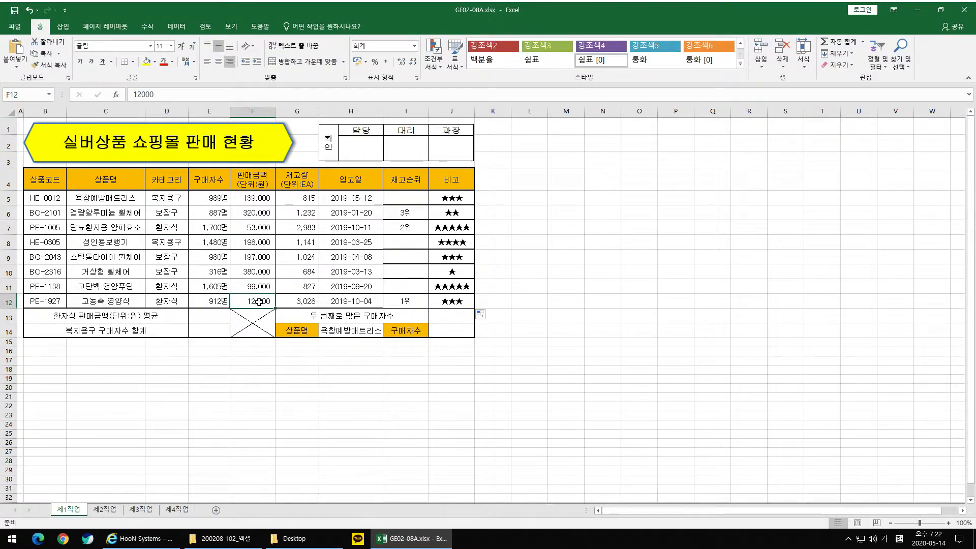
left_click(260, 229)
left_click(257, 286)
left_click(257, 301)
left_click(210, 320)
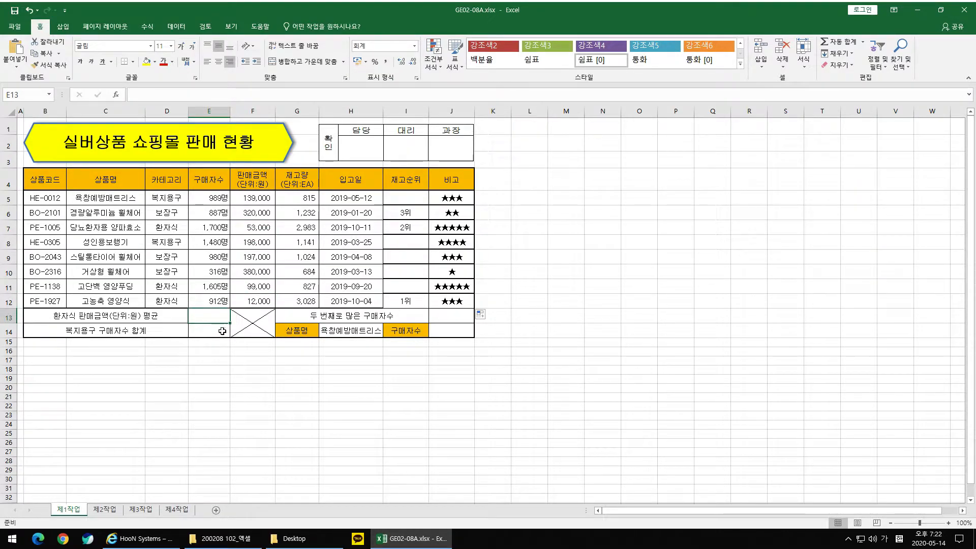
- Distinguish the 환자식 rows from the other categories in the 카테고리 column as the condition for the sum
left_click(164, 232)
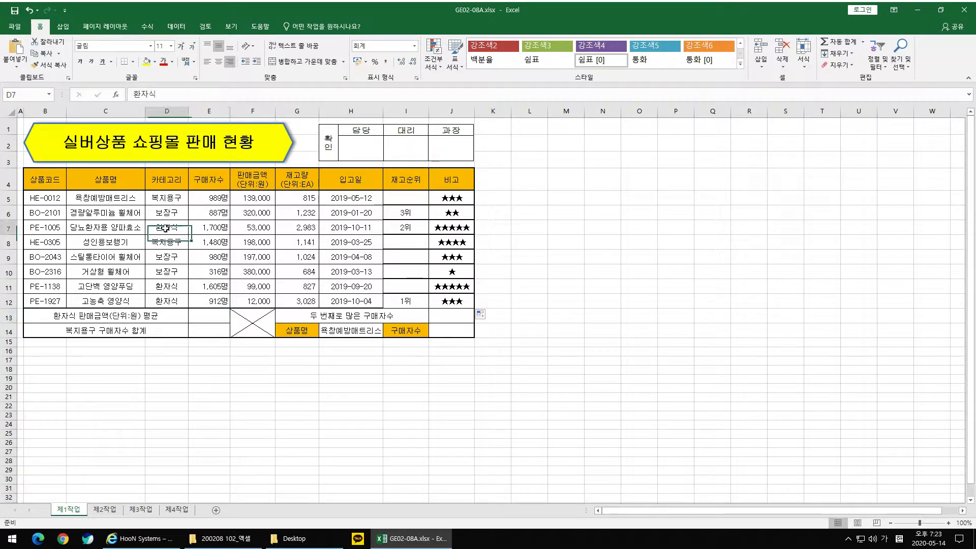
left_click(183, 281)
left_click(174, 303)
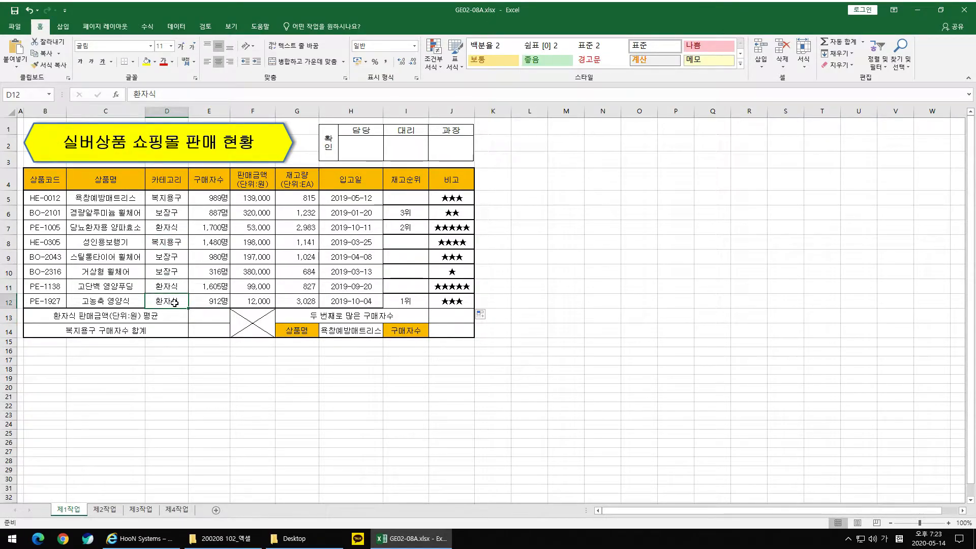
left_click(175, 229)
left_click(175, 284)
left_click(173, 301)
left_click(176, 199)
left_click(170, 246)
left_click(170, 274)
left_click(173, 227)
left_click(173, 198)
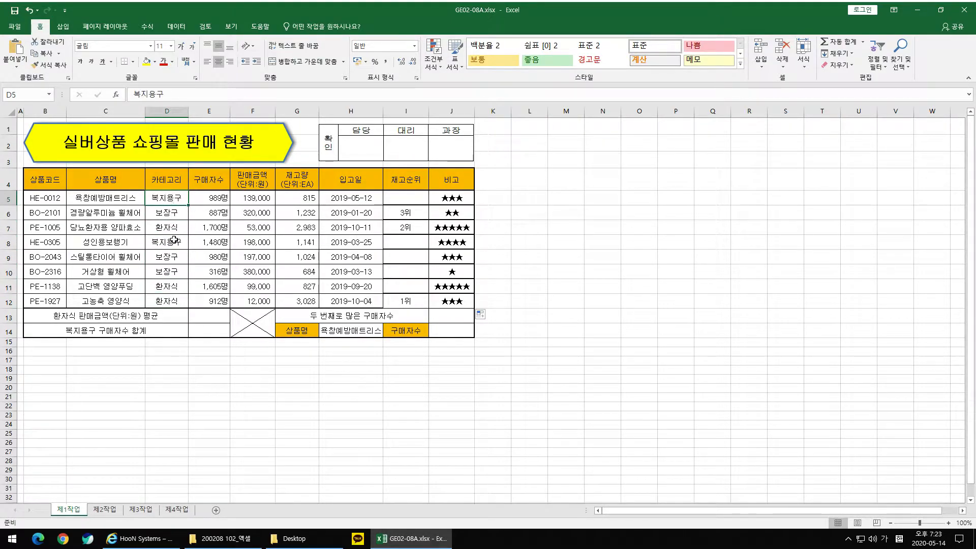
- Begin a SUMIF formula in E13 with the 카테고리 cells D5:D12 as its range
left_click(212, 315)
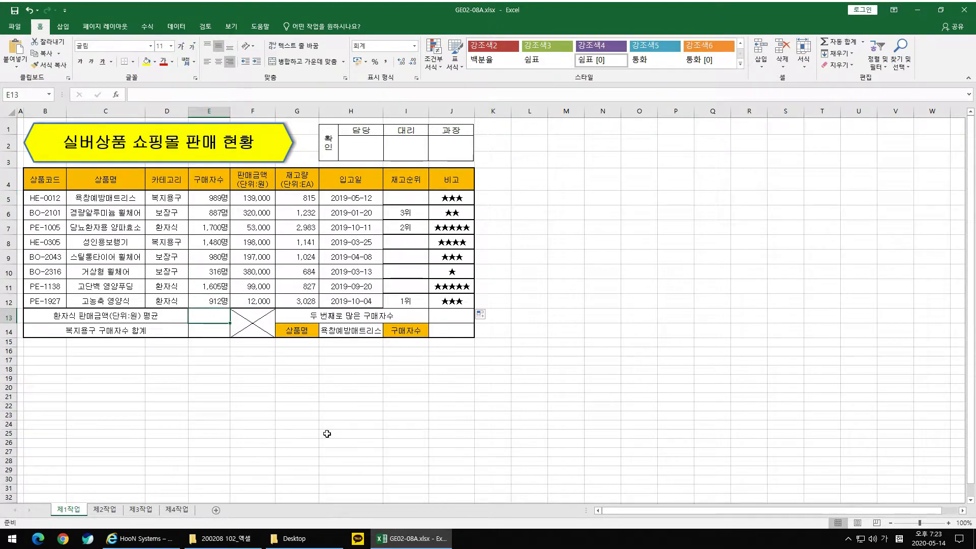
type("=ㄴ")
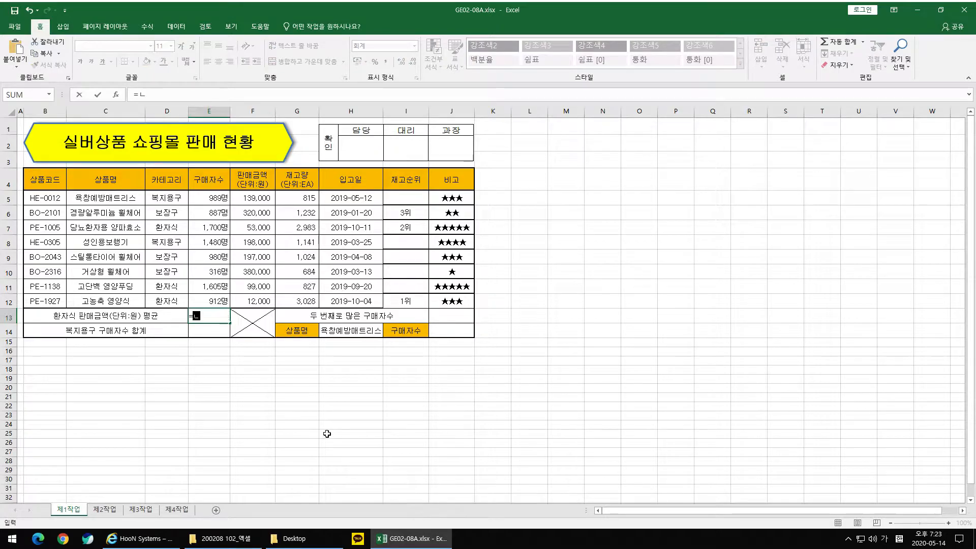
key("BackSpace")
key("Hangul")
type("sum")
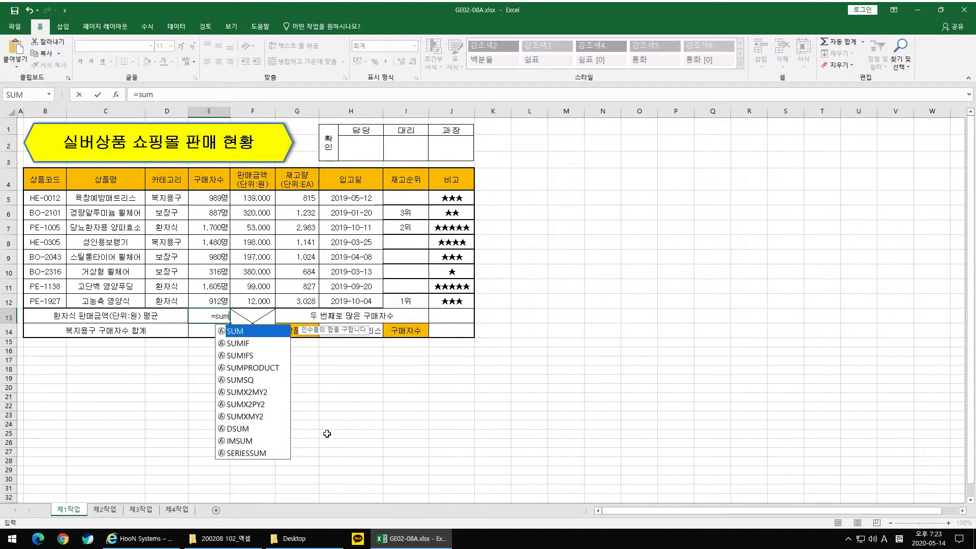
type("if(")
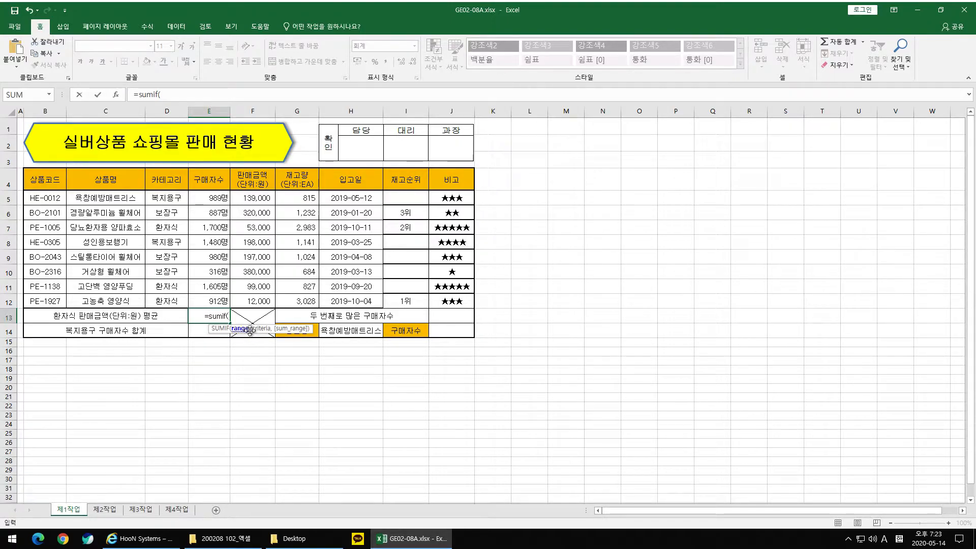
left_click_drag(174, 202, 169, 302)
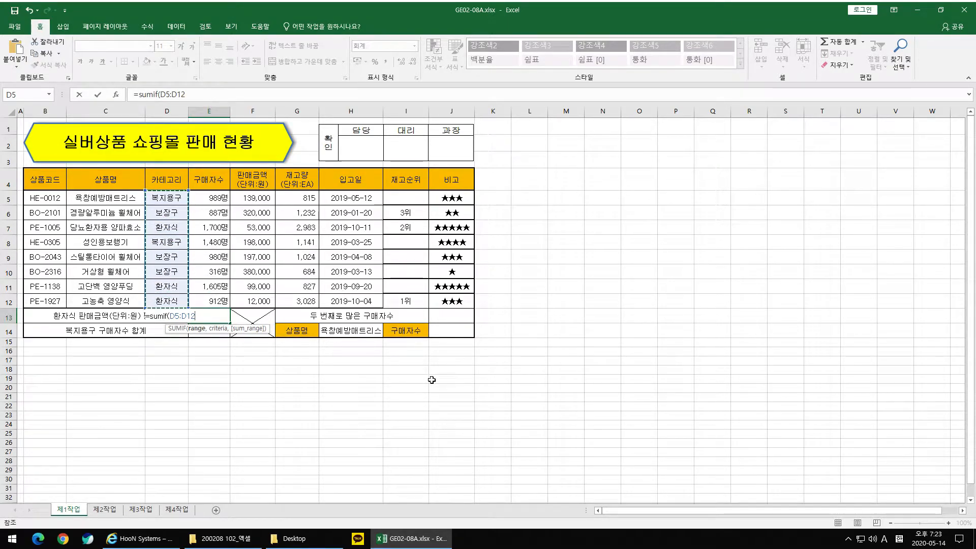
left_click(169, 184)
left_click_drag(169, 199, 174, 300)
- Complete E13's SUMIF with the criterion "환자식" and the 판매금액 cells F5:F12 as the sum range
type(",")
type("\"화")
type("자식")
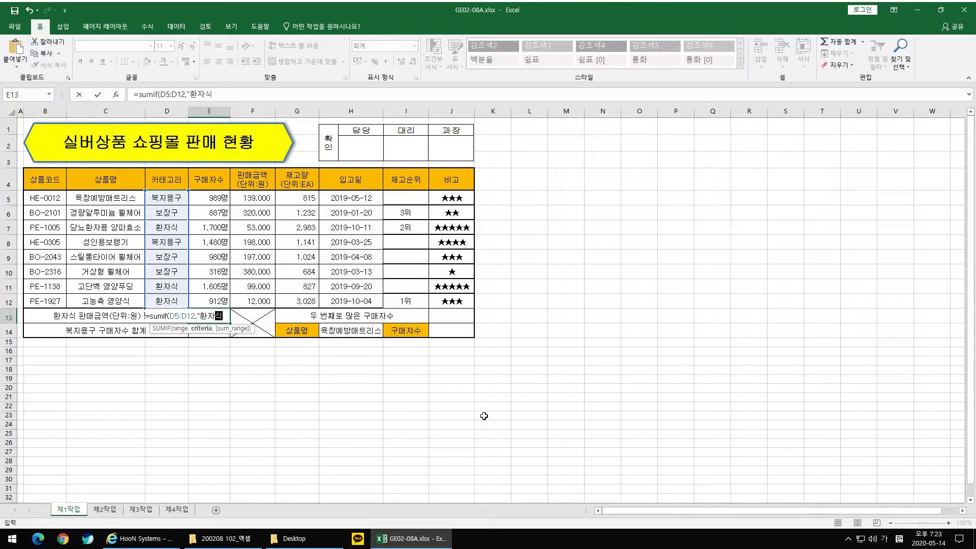
type("\",")
left_click_drag(265, 199, 259, 300)
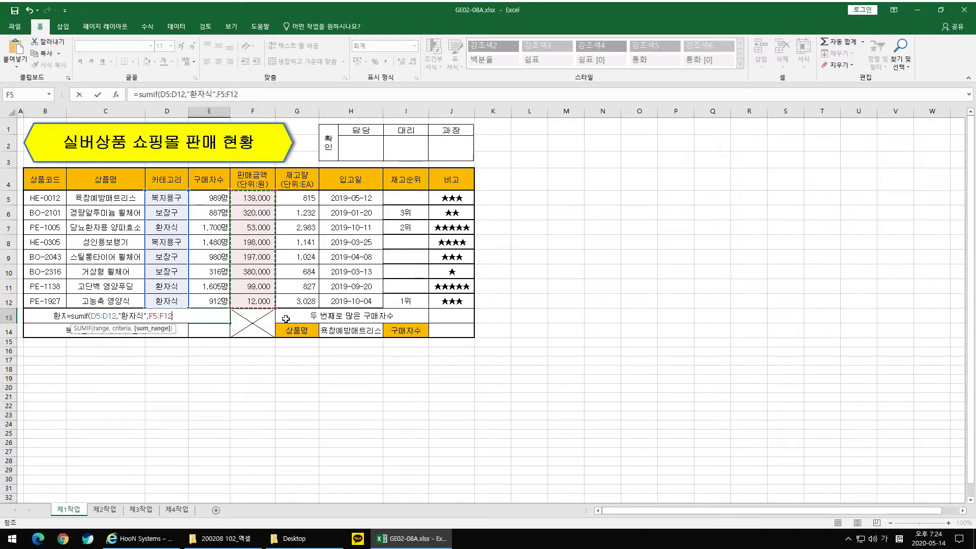
key("Return")
key("Up")
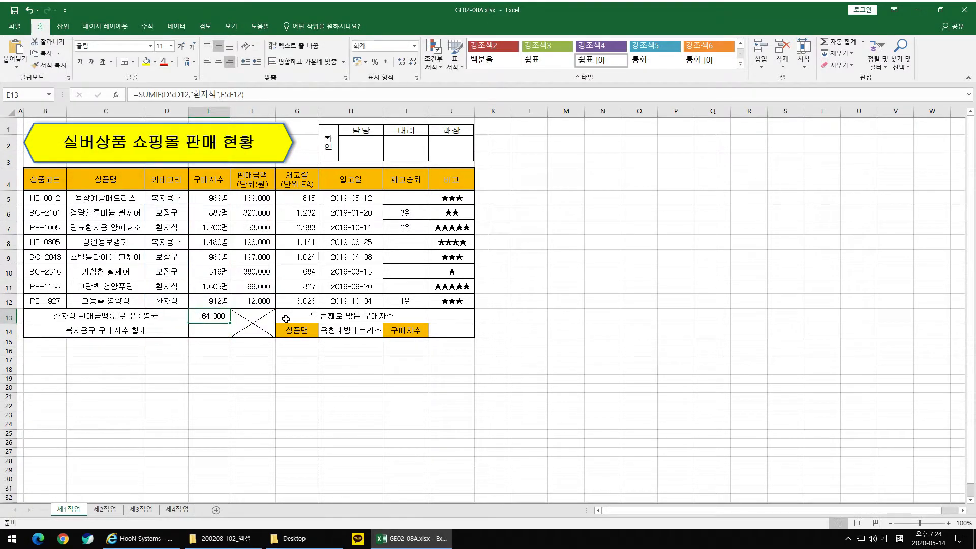
- Reopen the SUMIF formula in E13 and append a division by COUNTIF up to its opening parenthesis
left_click(261, 246)
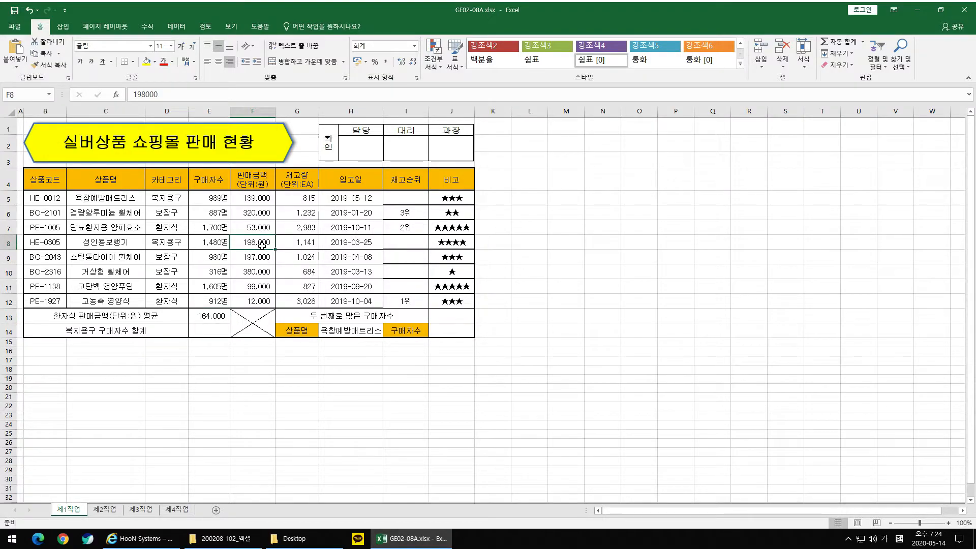
left_click(260, 287)
left_click(261, 304)
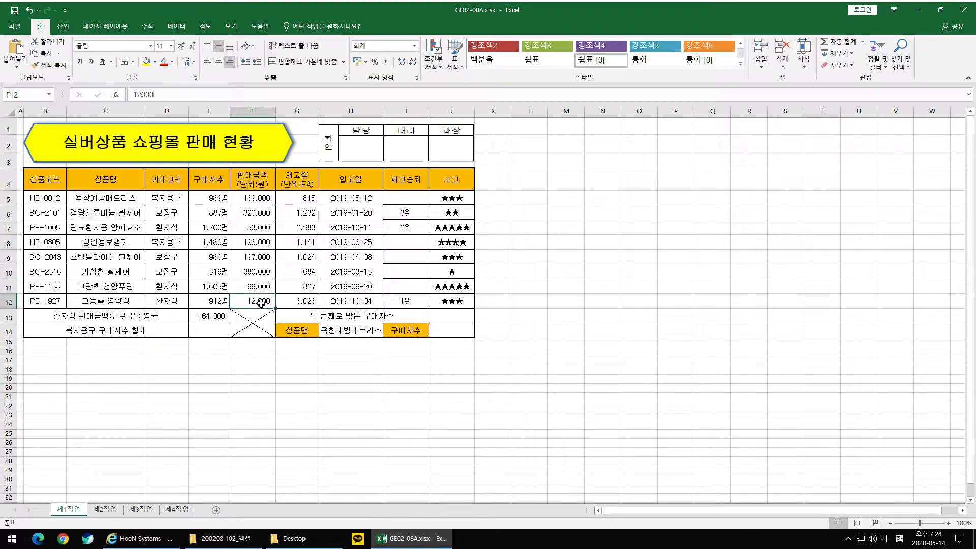
left_click(211, 320)
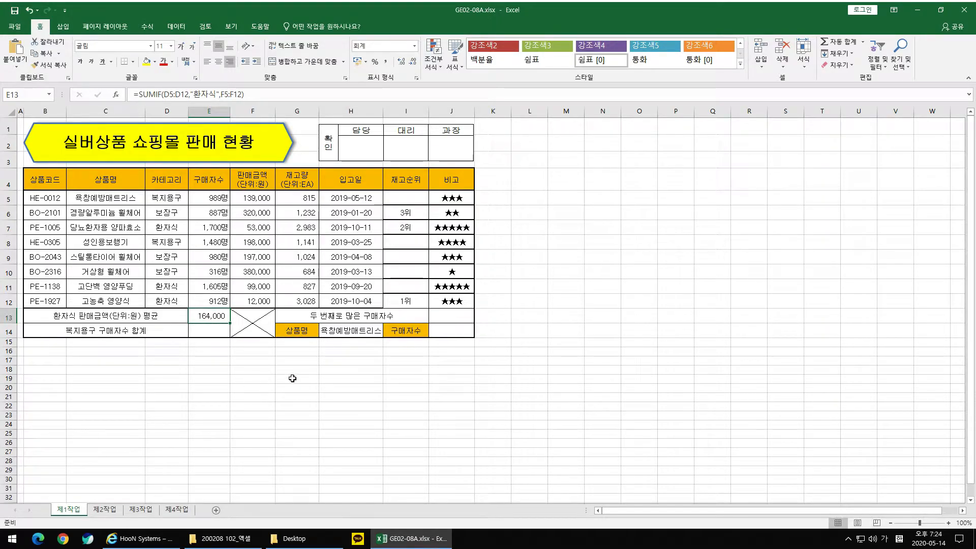
key("F2")
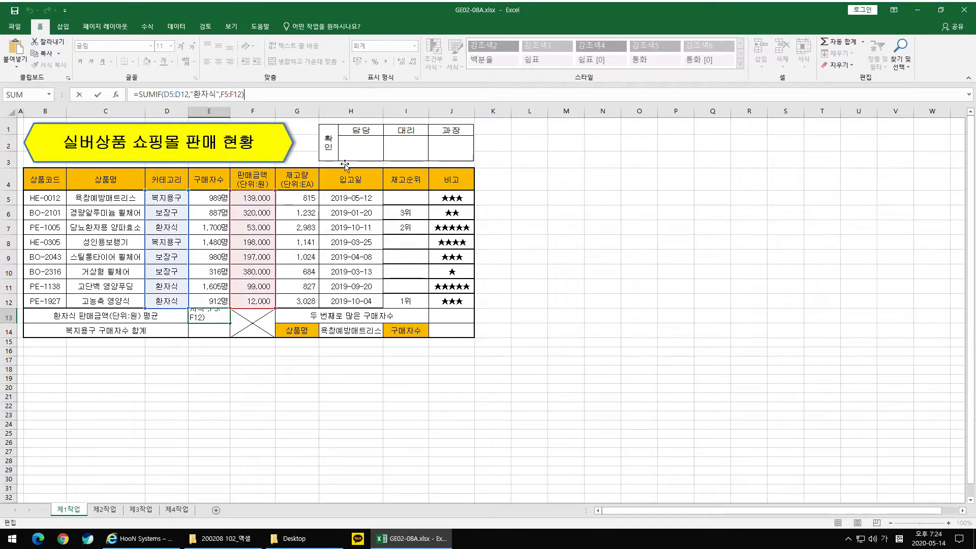
left_click(209, 385)
left_click(211, 312)
left_click(318, 96)
type("/")
type("countif(")
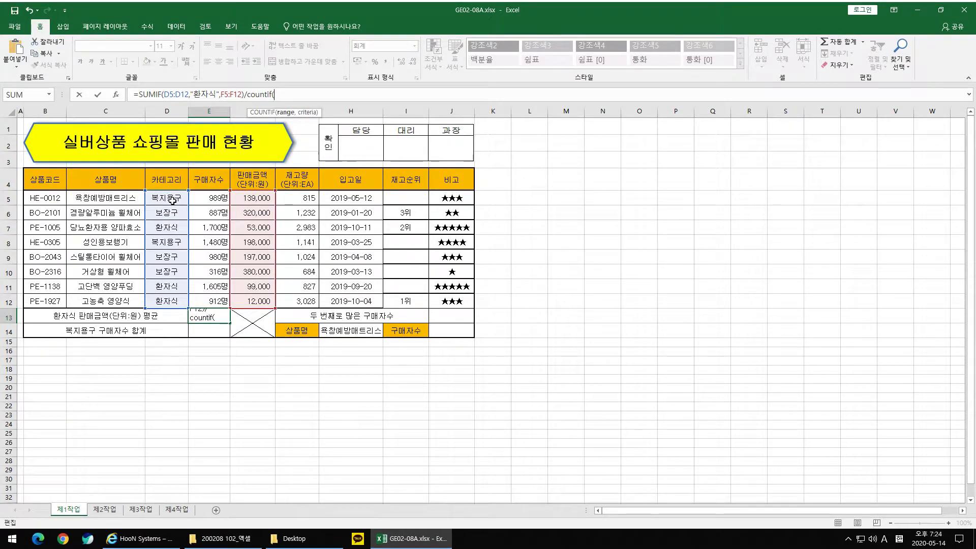
- Give E13's COUNTIF the range D5:D12 and the criterion "환자식", close the parenthesis and enter the formula
left_click_drag(178, 201, 180, 302)
type(",")
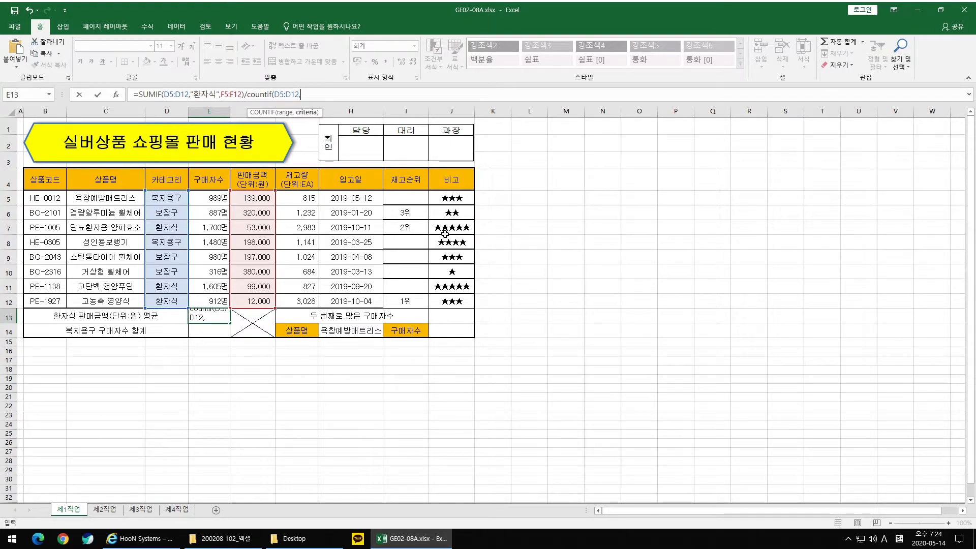
type("\"환자식\")")
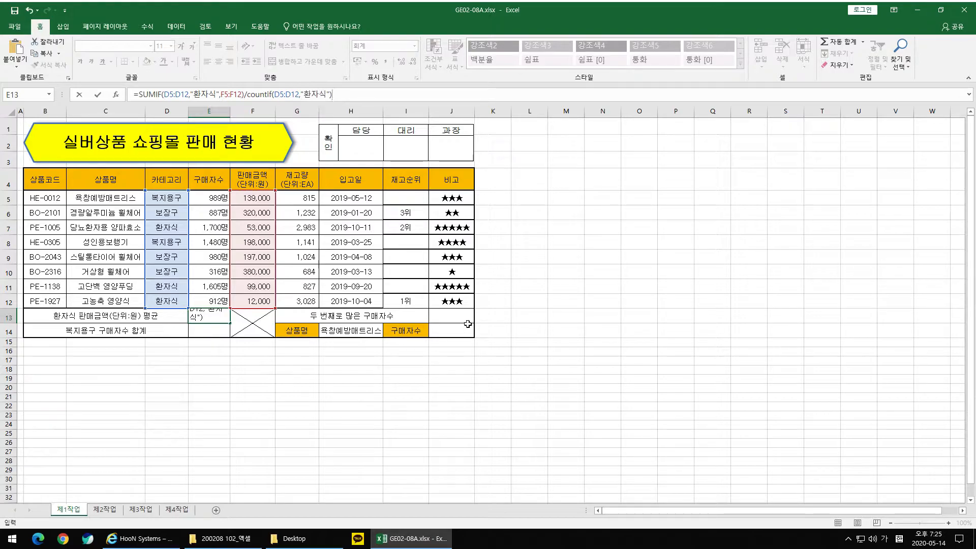
left_click_drag(251, 95, 342, 92)
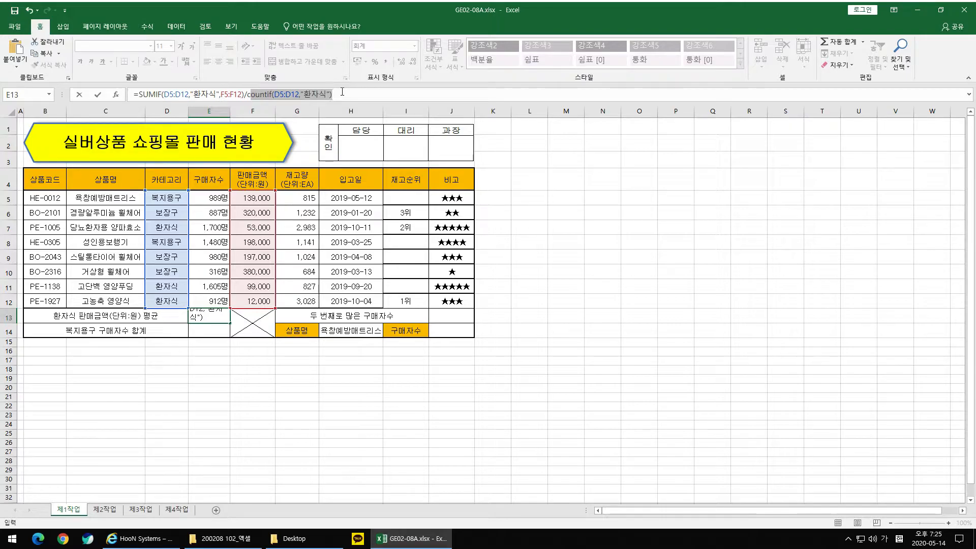
mouse_move(244, 94)
left_mouse_down()
mouse_move(128, 93)
mouse_move(247, 96)
left_mouse_up()
left_click(274, 95)
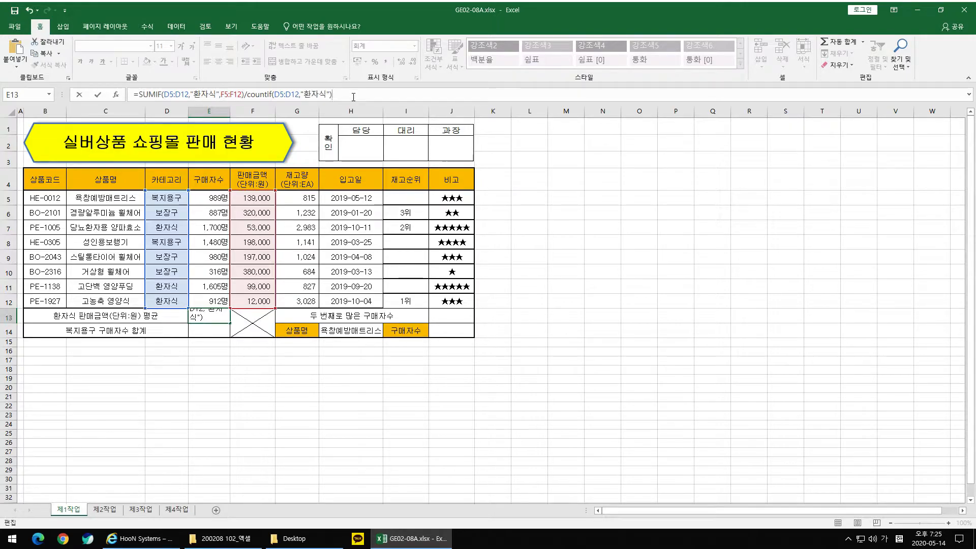
key("Return")
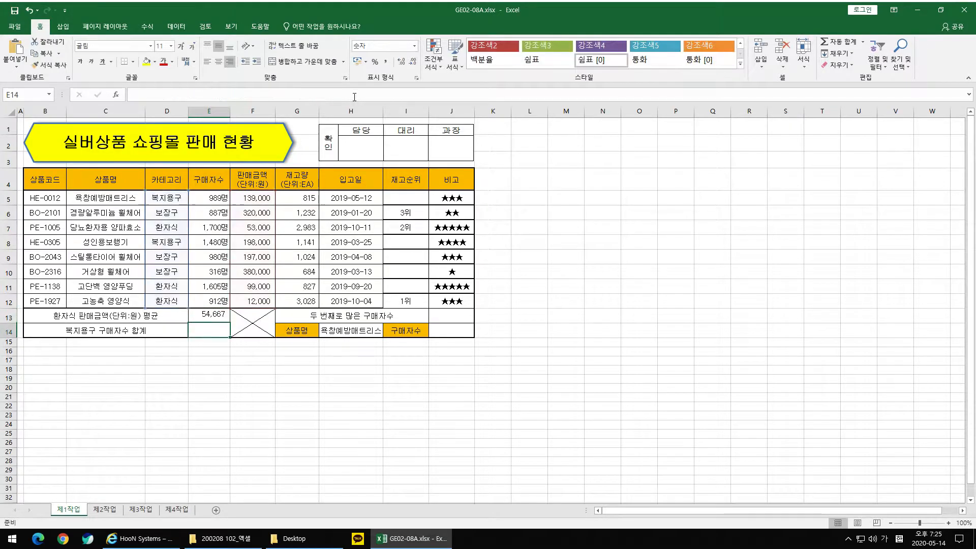
- Read task (4) on DSUM in the 2.jpg instructions, put them away and select E14
left_click(211, 314)
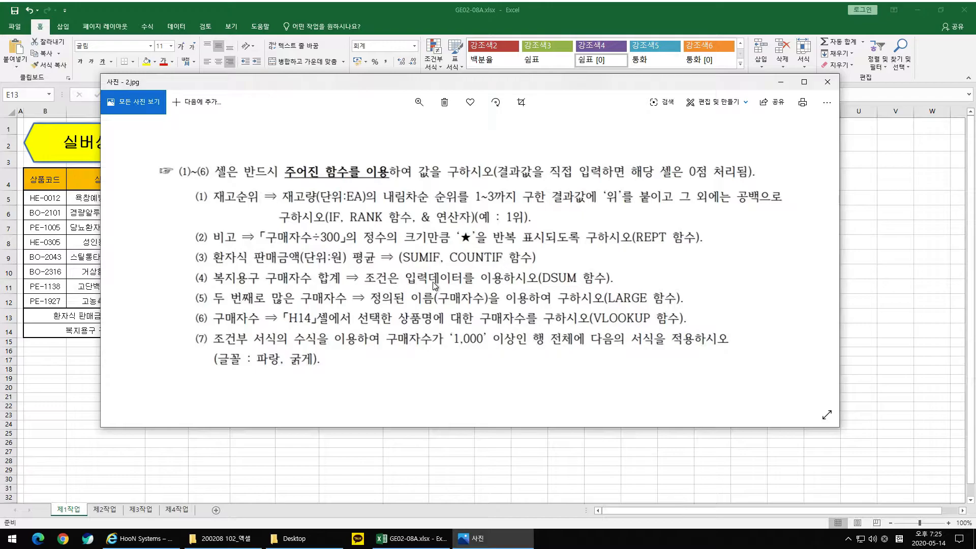
left_click_drag(333, 81, 975, 291)
key("alt+F4")
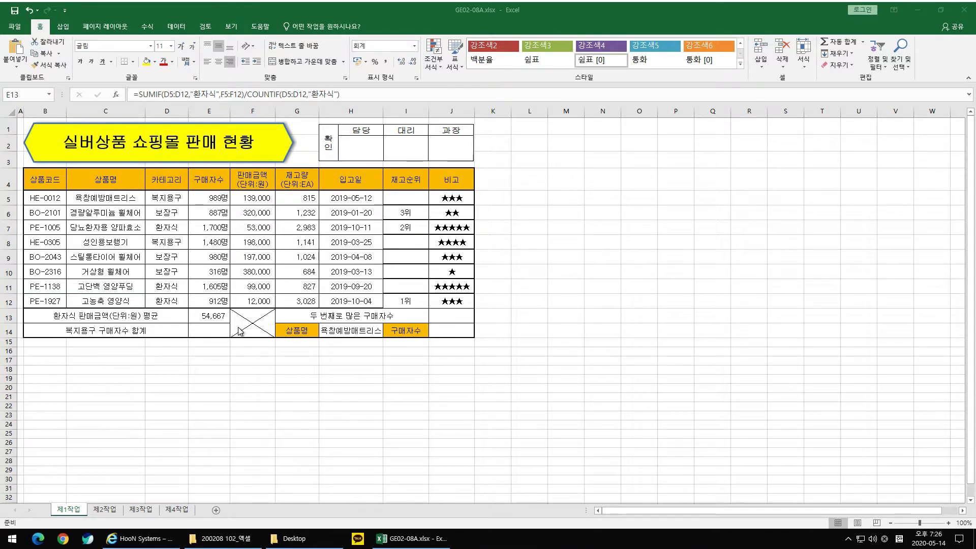
left_click(200, 333)
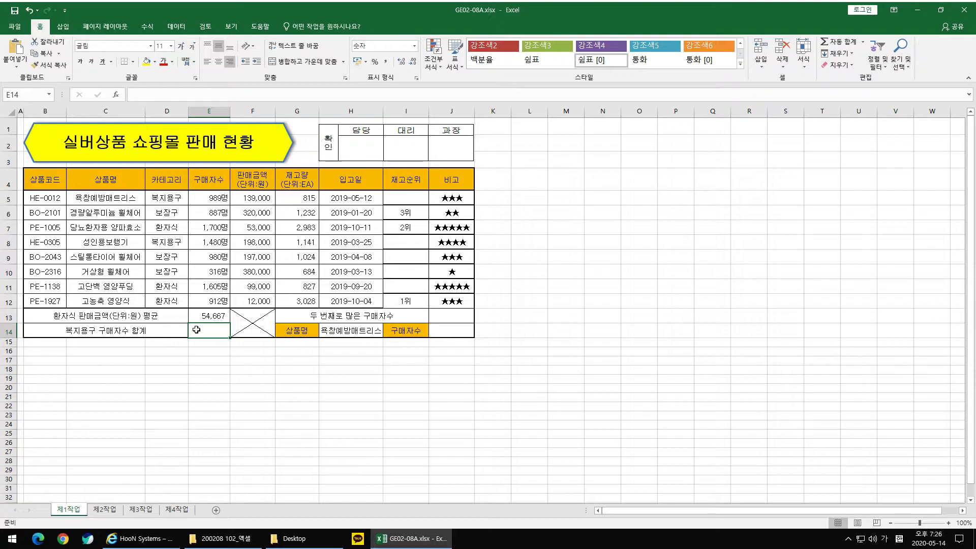
- Locate the 복지용구 entries in the 카테고리 column that the 구매자수 합계 task refers to
left_click(113, 330)
left_click_drag(173, 202, 178, 301)
left_click(173, 201)
left_click(172, 239)
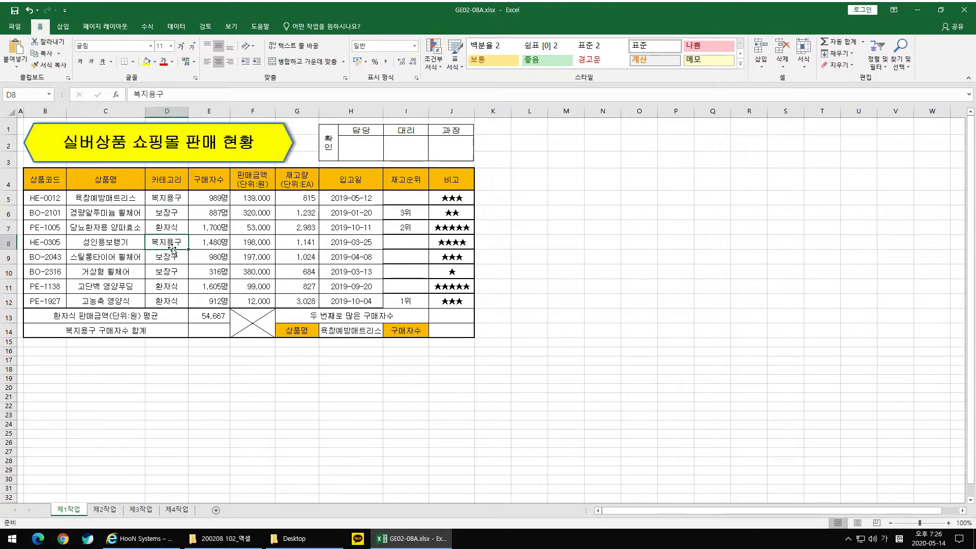
left_click(172, 196)
left_click(170, 240)
left_click(174, 199)
left_click(175, 245)
left_click(170, 275)
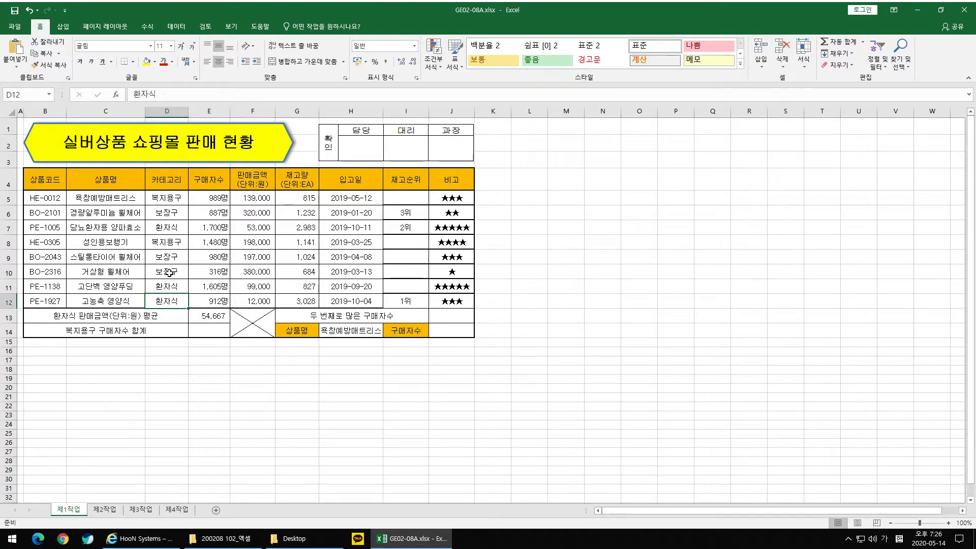
left_click(170, 241)
left_click(173, 200)
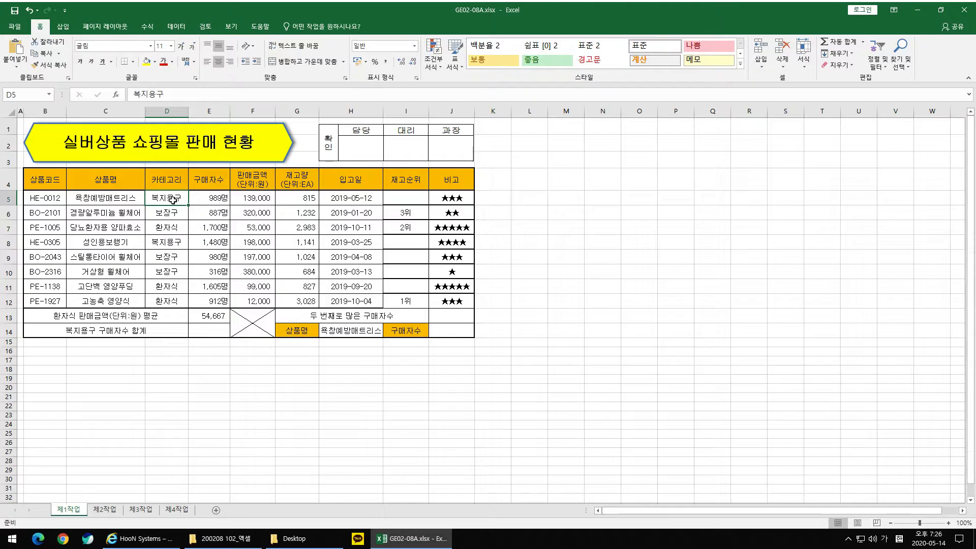
- Examine the 구매자수 values in E5:E12 that belong to the 복지용구 rows 5 and 8
left_click(219, 198)
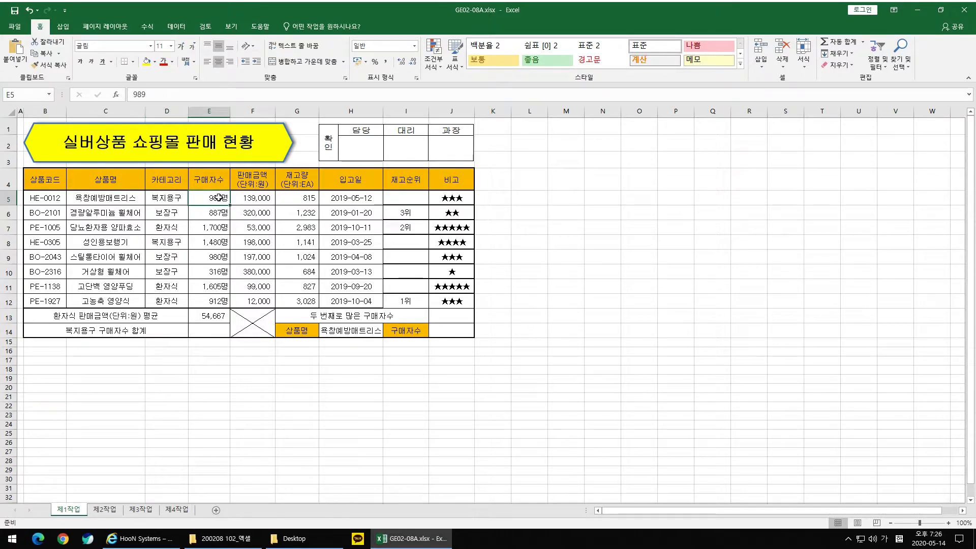
left_click_drag(219, 200, 219, 301)
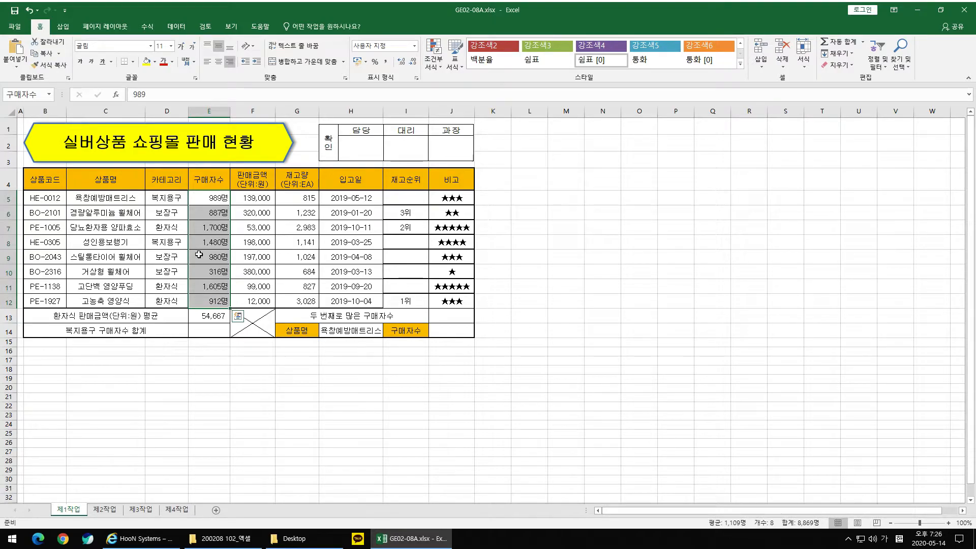
left_click(170, 197)
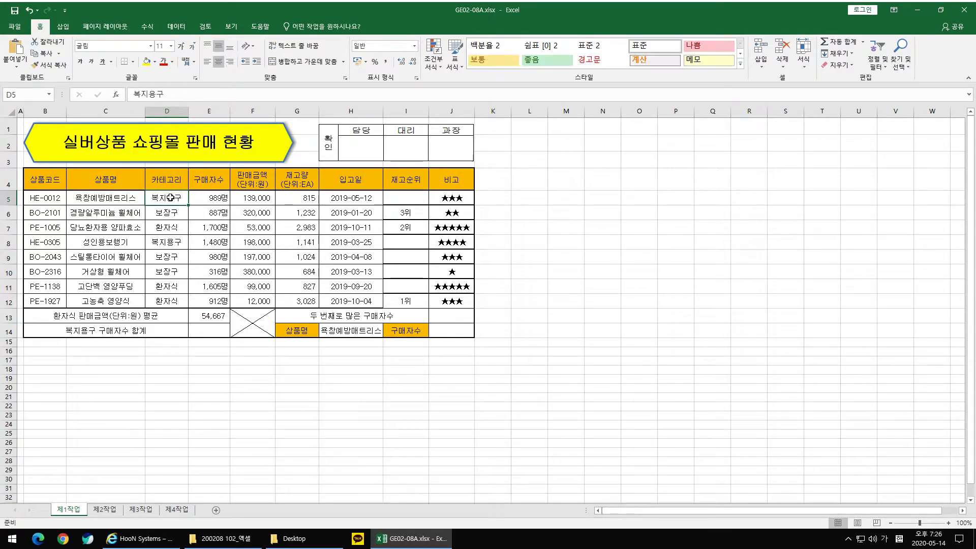
left_click(213, 244)
left_click(209, 202)
left_click(219, 247)
- Start a DSUM formula in E14 with the table range B4:H12 as its database
left_click(214, 331)
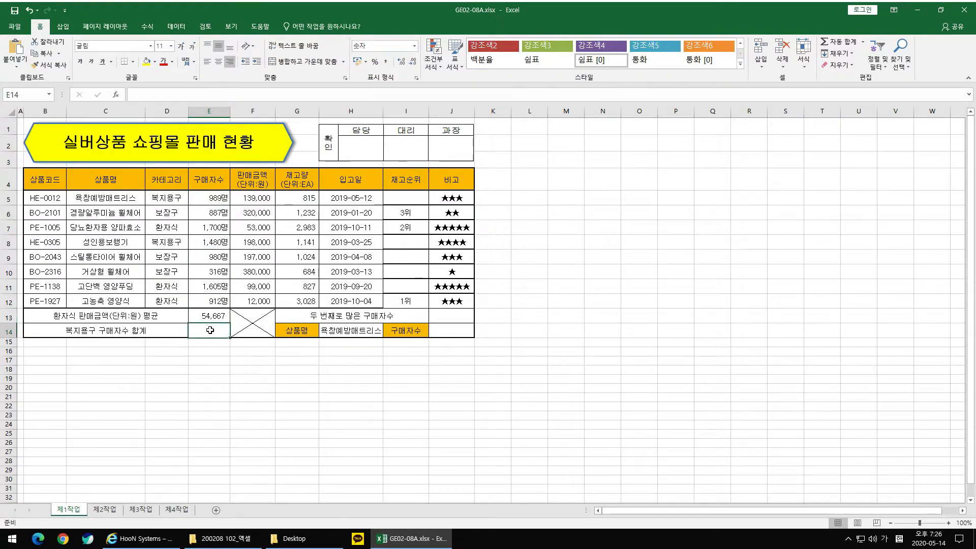
type("=d")
key("Hangul")
type("d")
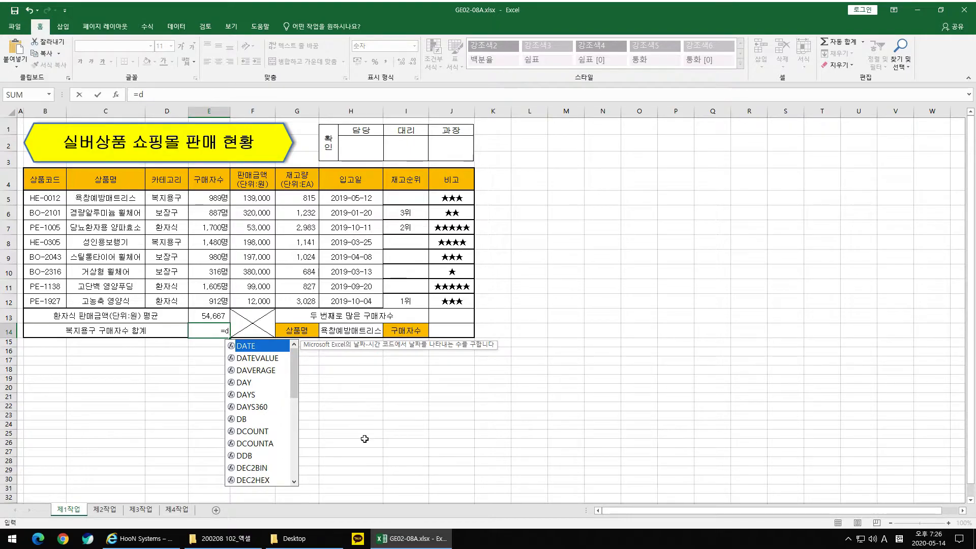
type("su")
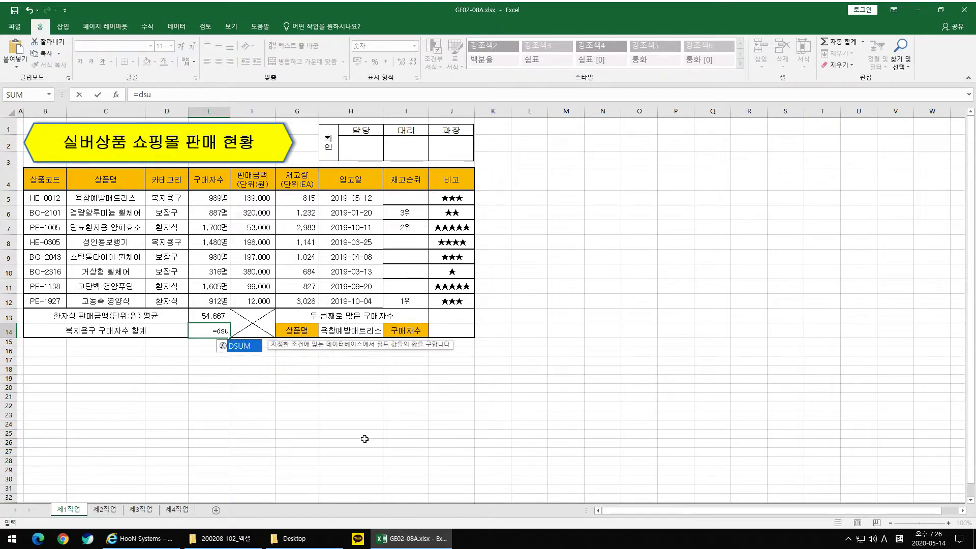
type("m(")
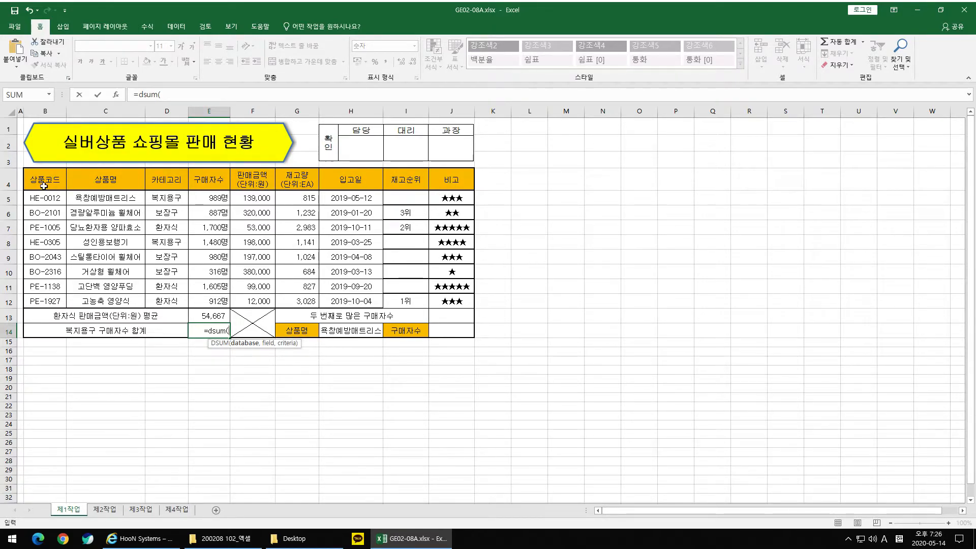
left_click_drag(45, 179, 366, 301)
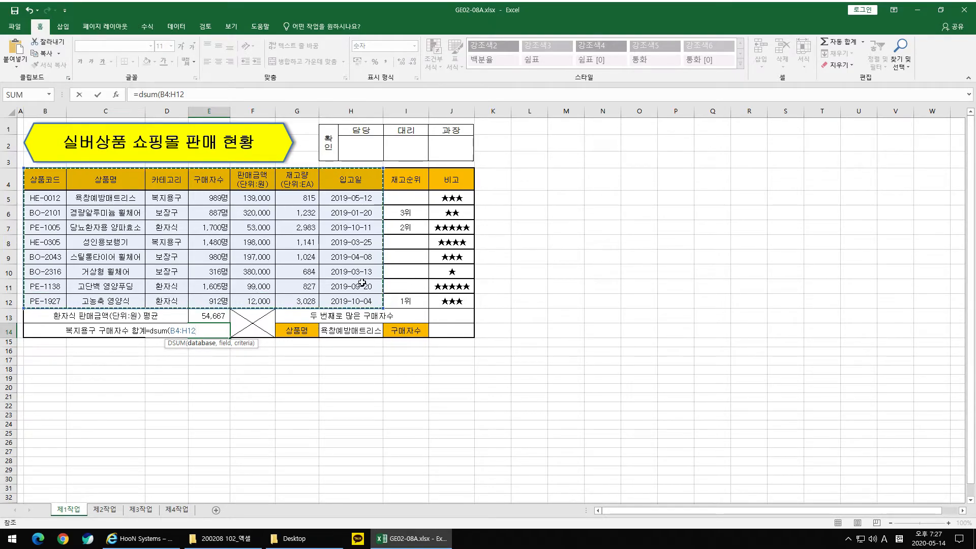
type(",")
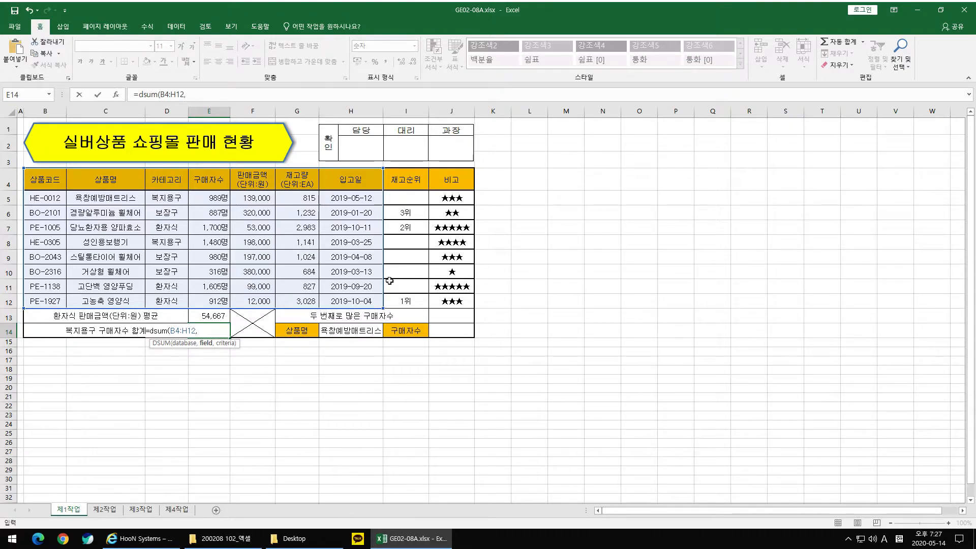
- Give E14's DSUM the field E4 and the criteria D4:D5, close the parenthesis and enter the formula
left_click(213, 181)
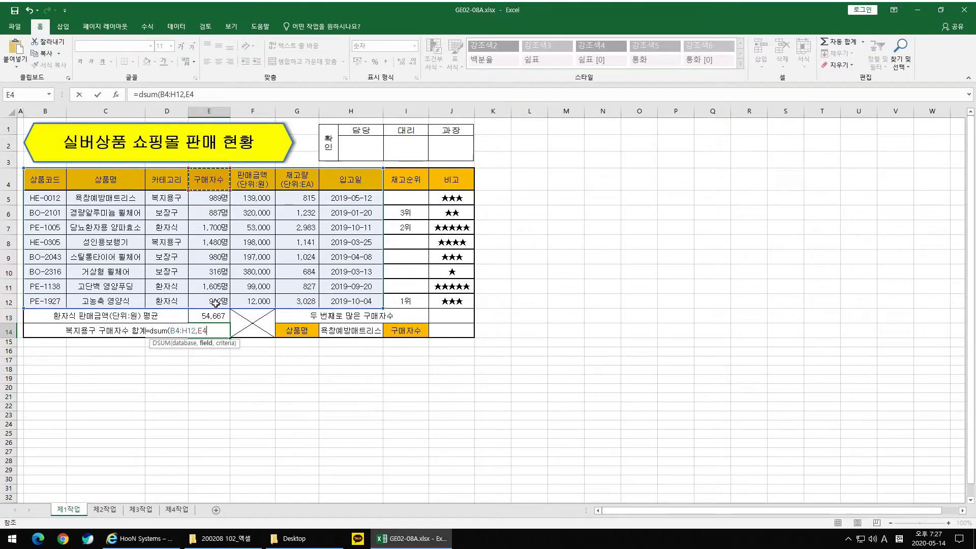
type(",")
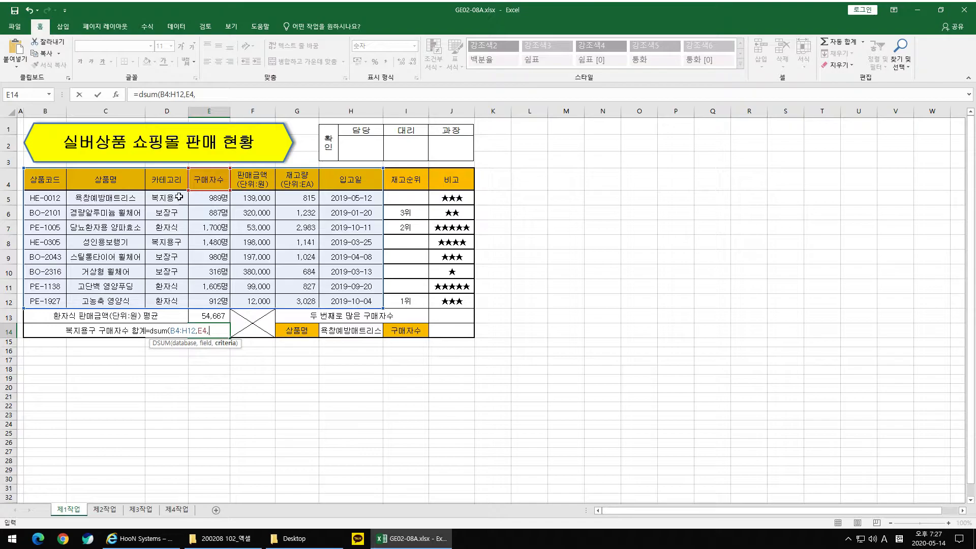
left_click_drag(172, 178, 172, 197)
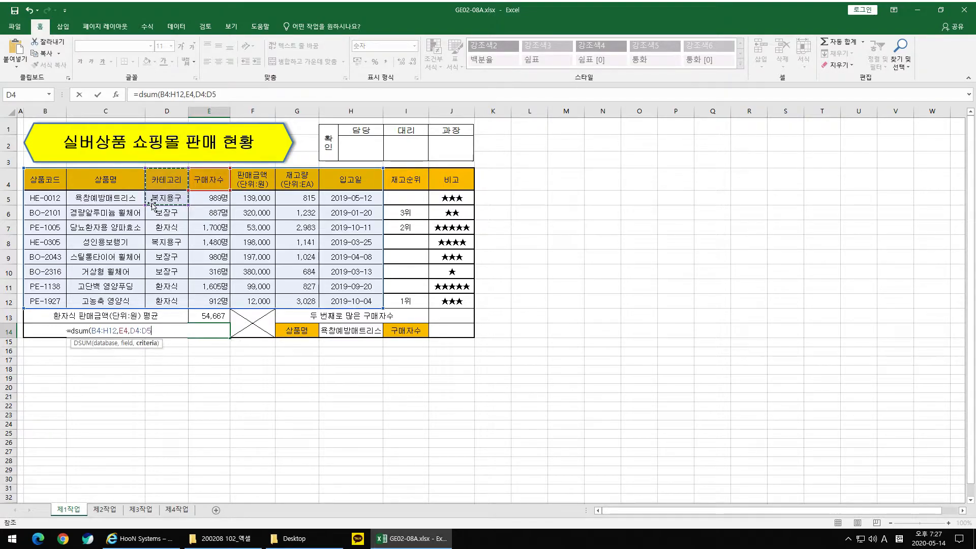
type(")")
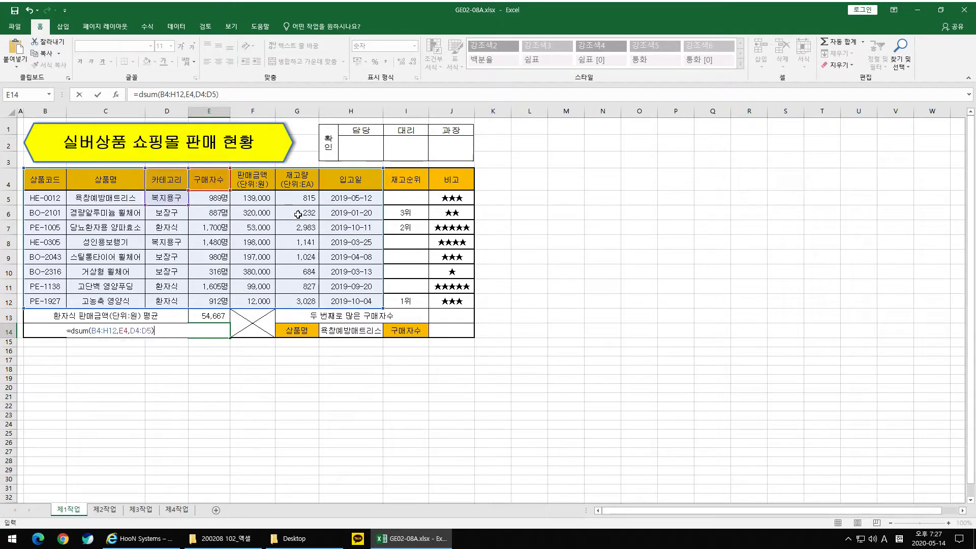
key("ctrl+Return")
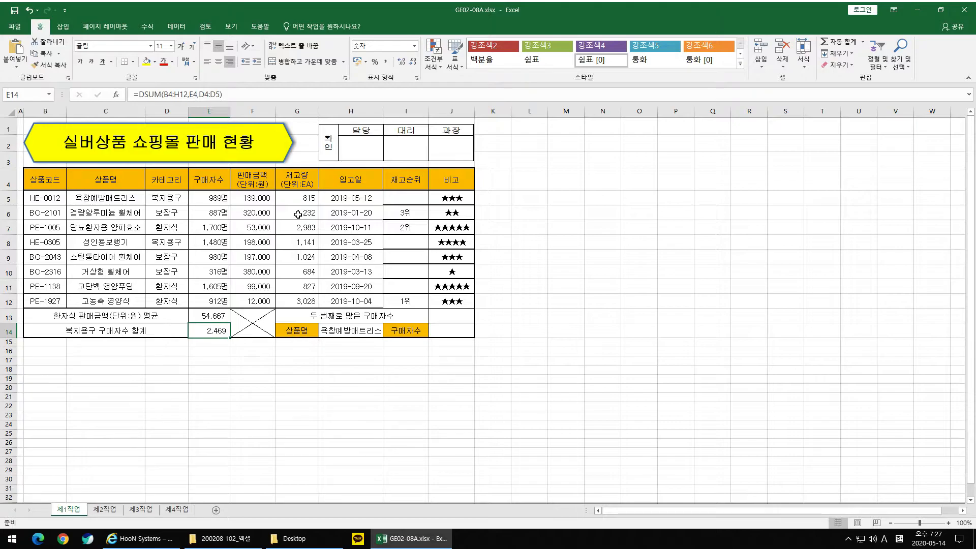
- Review the arguments of E14's DSUM formula and the criterion cell D5 it refers to
left_click(246, 97)
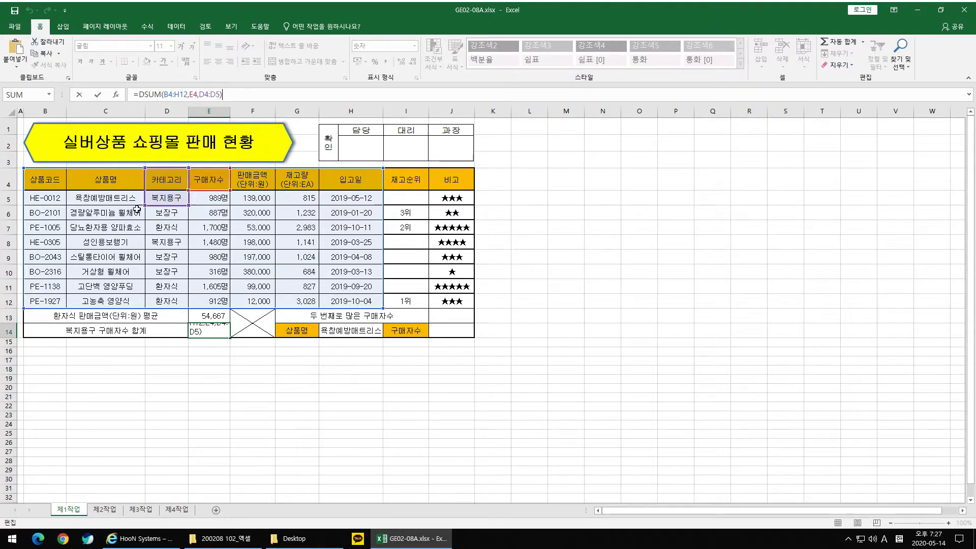
left_click(168, 199)
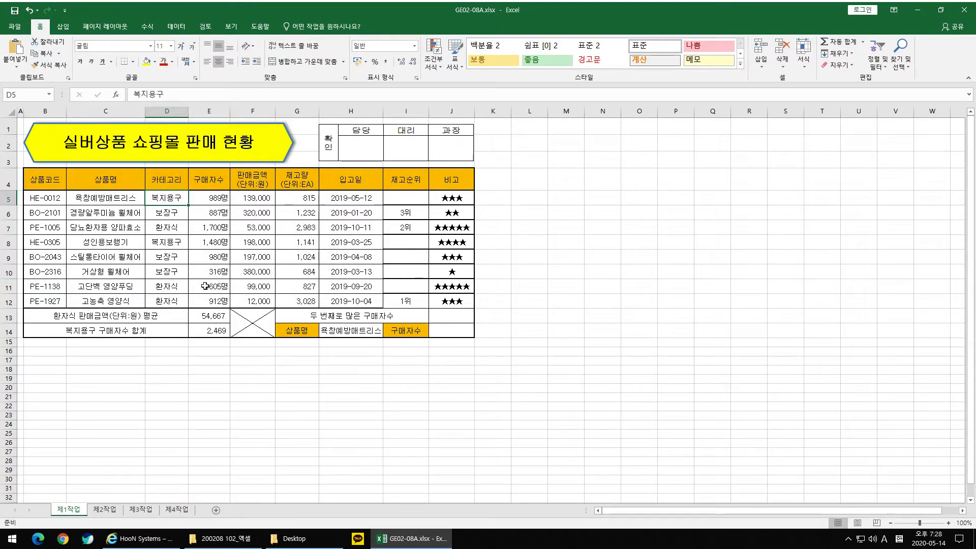
left_click(220, 330)
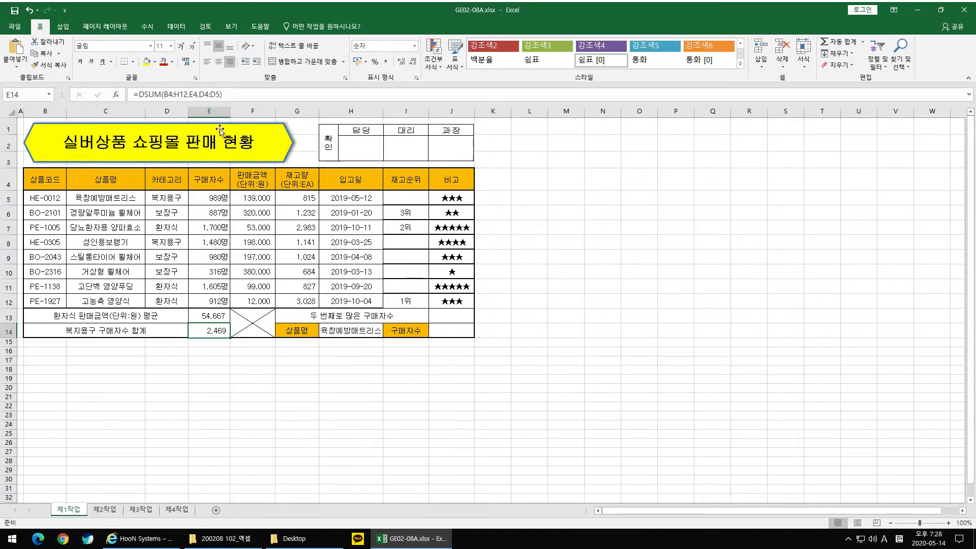
key("F2")
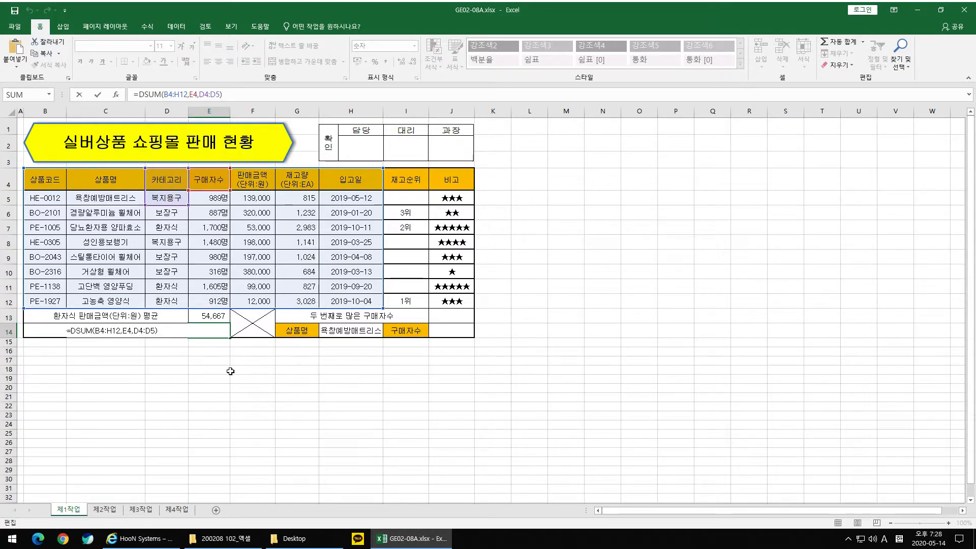
key("Return")
left_click(212, 333)
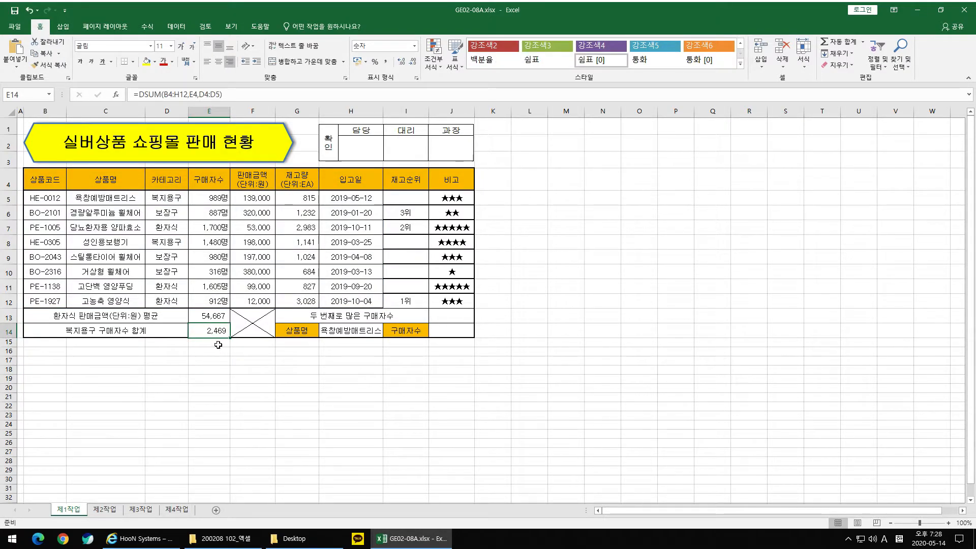
- Change the 카테고리 entry in D5 to 보장구 to test how the DSUM criterion reacts
left_click(62, 197)
left_click_drag(63, 197, 158, 199)
left_click(158, 198)
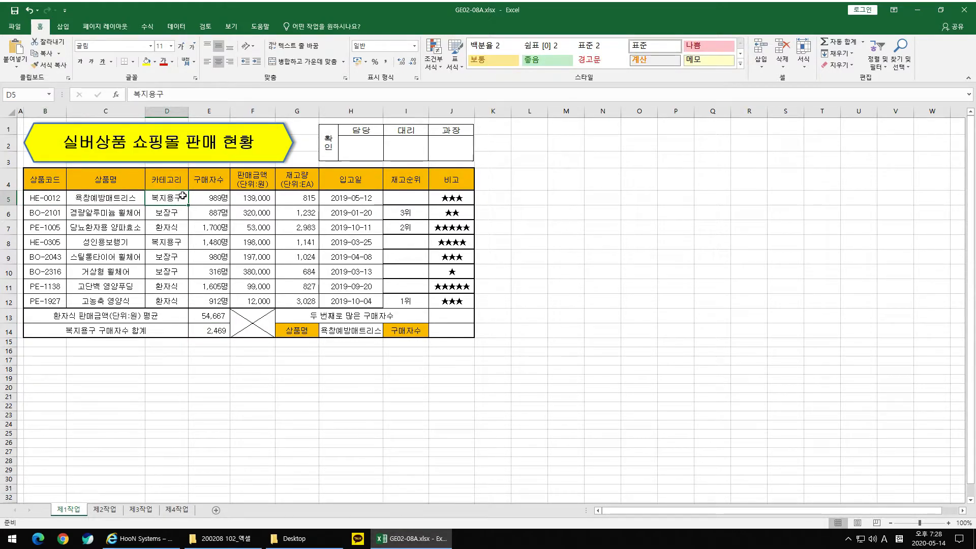
double_click(182, 195)
key("BackSpace")
key("BackSpace")
key("BackSpace")
key("BackSpace")
key("Hangul")
type("보장구")
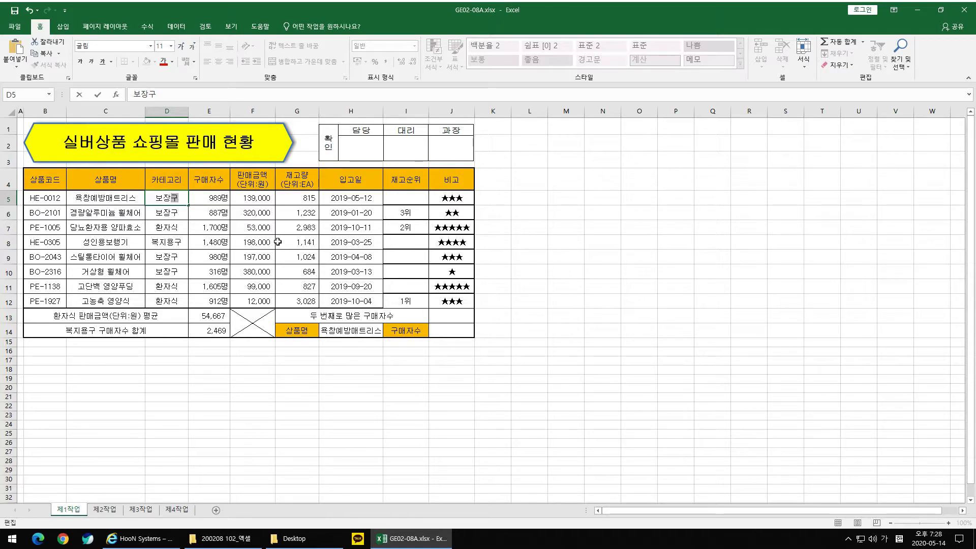
key("ctrl+Return")
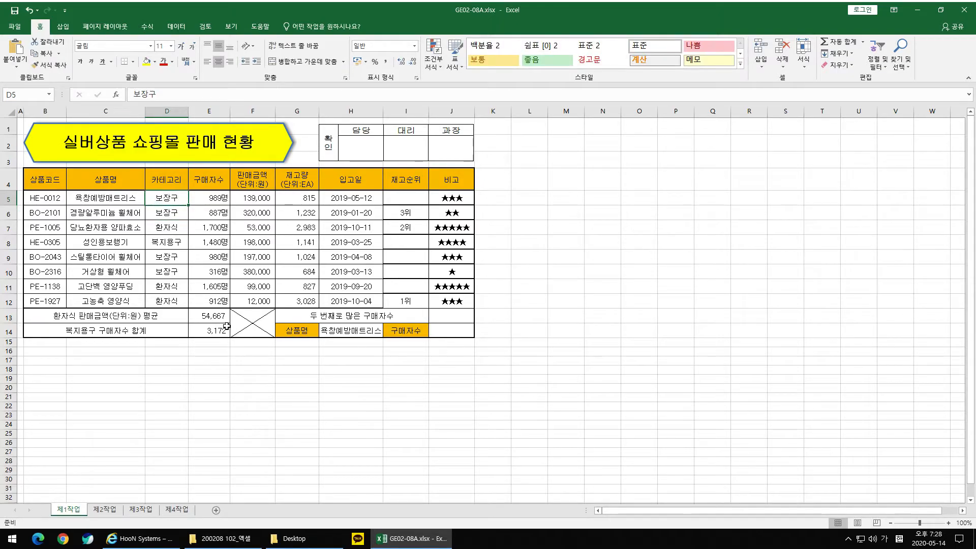
- Compare E14's sum with its 복지용구 label and check the D4:D5 criteria in the DSUM formula
left_click(226, 327)
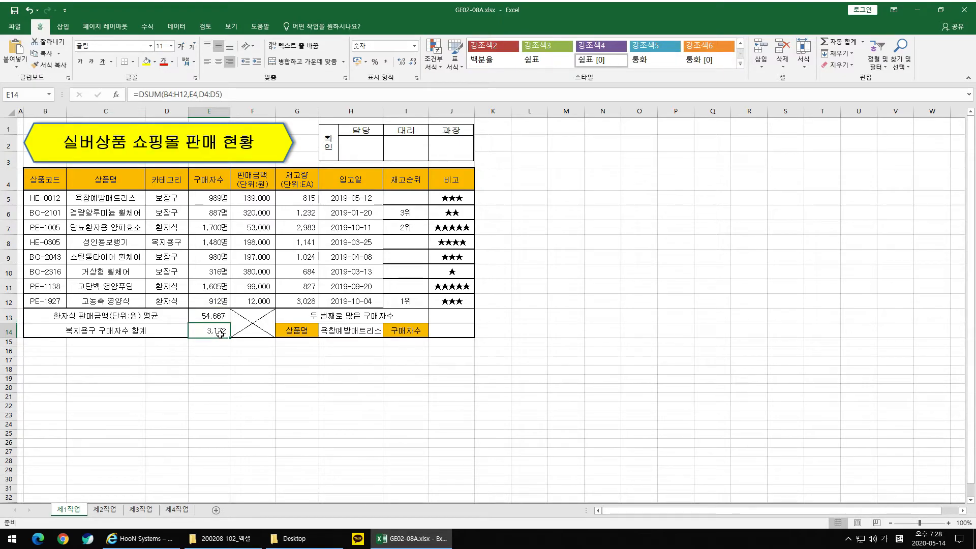
left_click(111, 331)
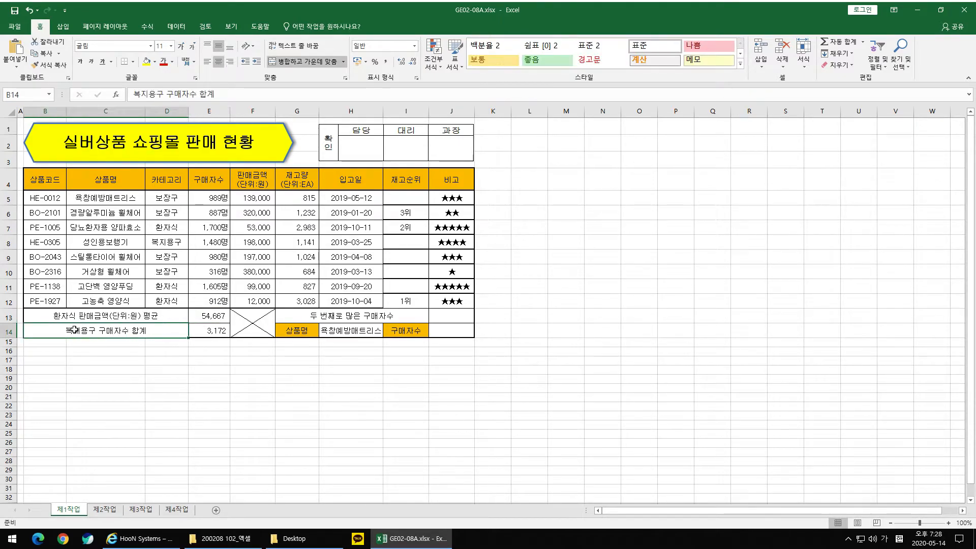
left_click(212, 331)
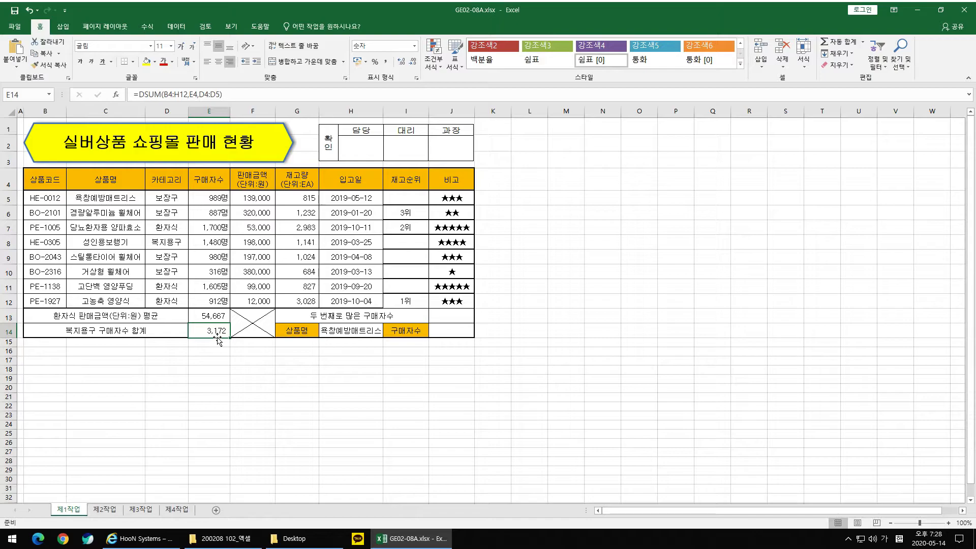
left_click(168, 199)
left_click(49, 200)
left_click(164, 199)
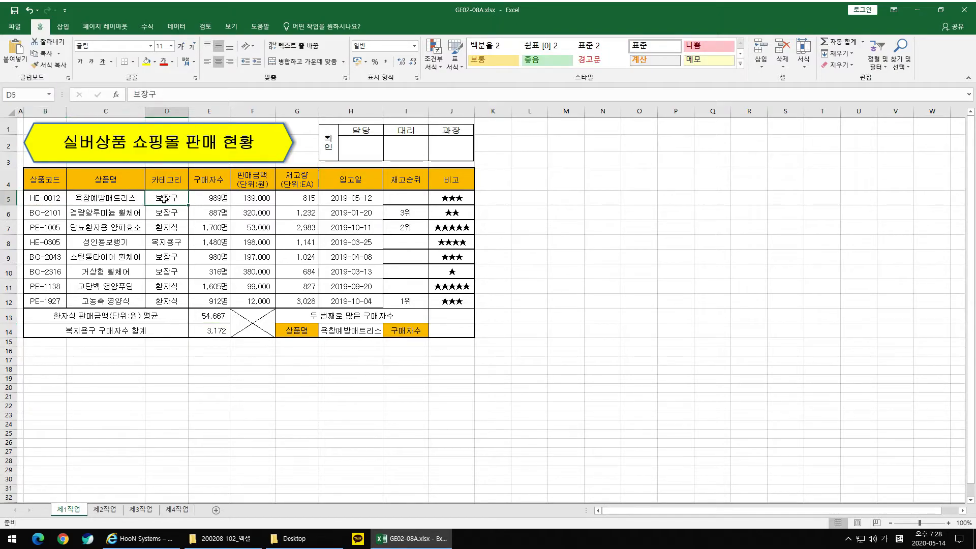
left_click(223, 329)
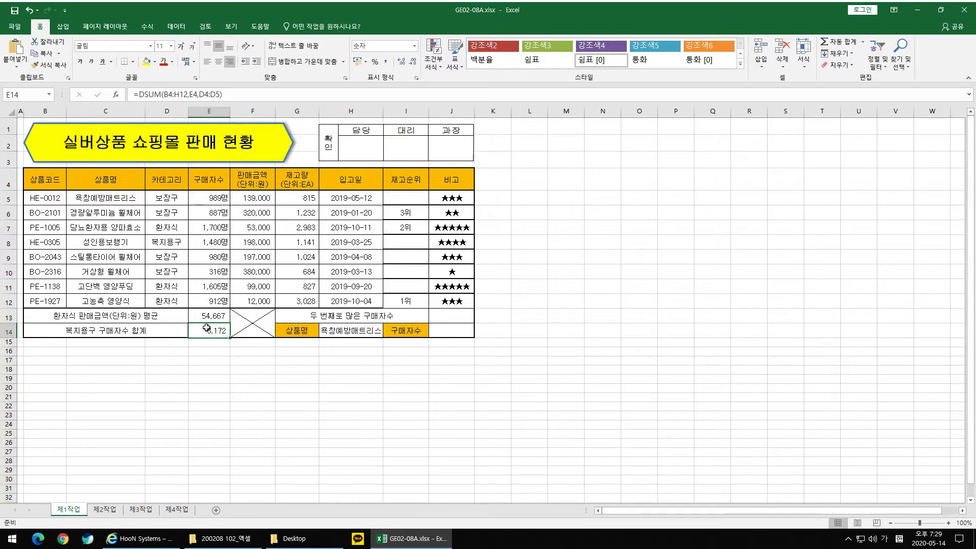
left_click_drag(220, 95, 198, 94)
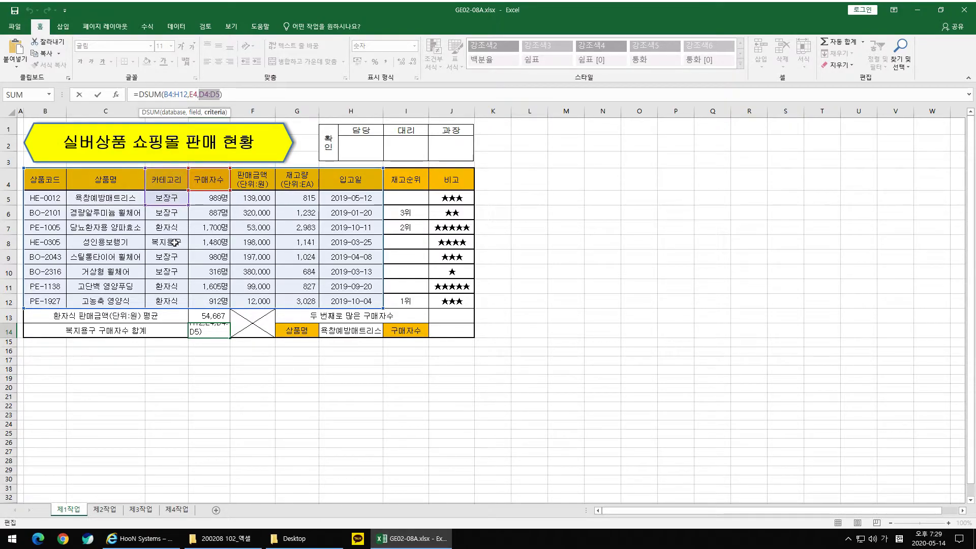
key("Return")
- Set the 카테고리 entry in D5 back to 복지용구
left_click(173, 193)
type("복지용구")
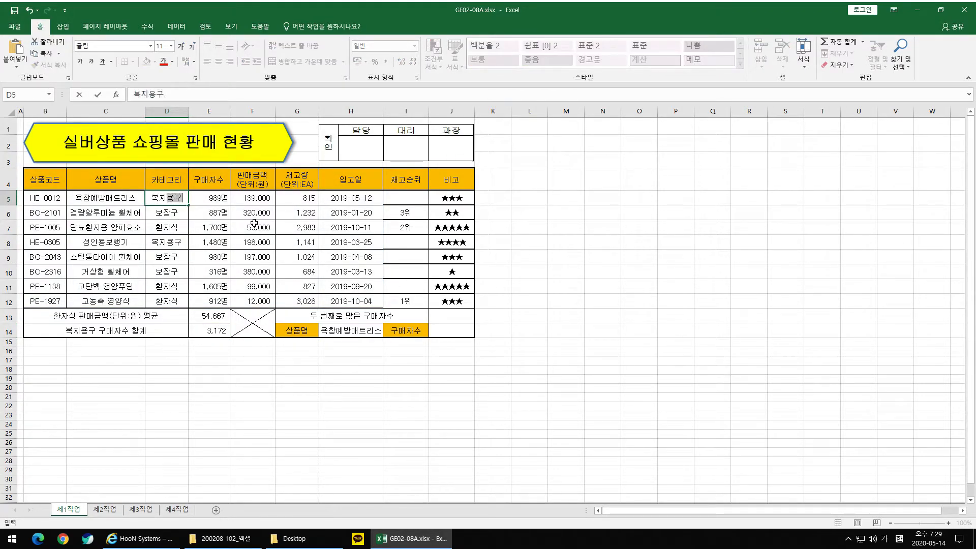
key("Return")
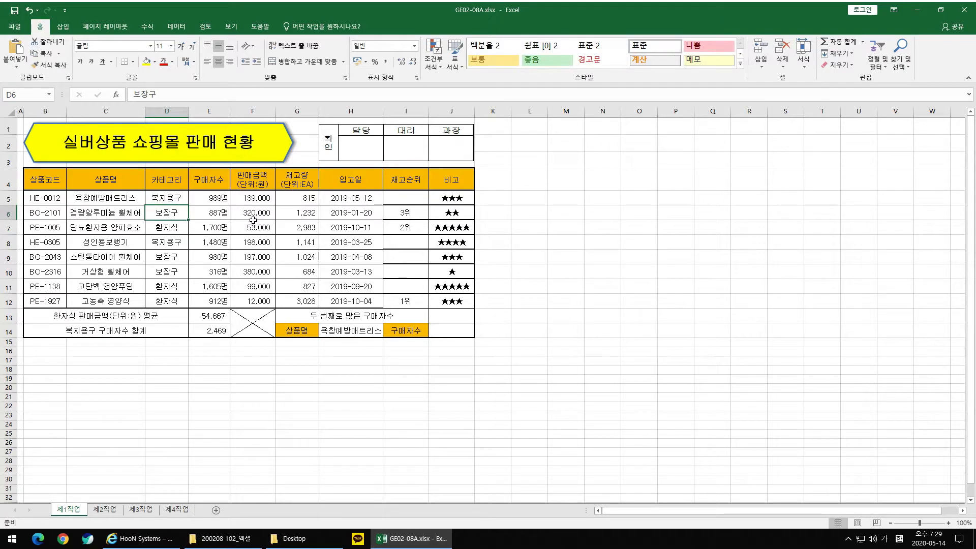
left_click(209, 331)
left_click(268, 94)
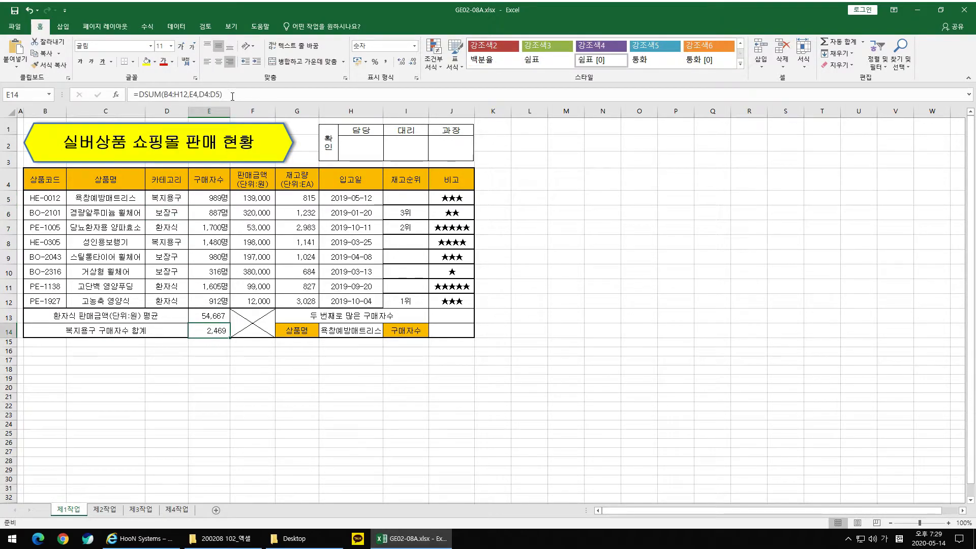
left_click_drag(219, 94, 203, 95)
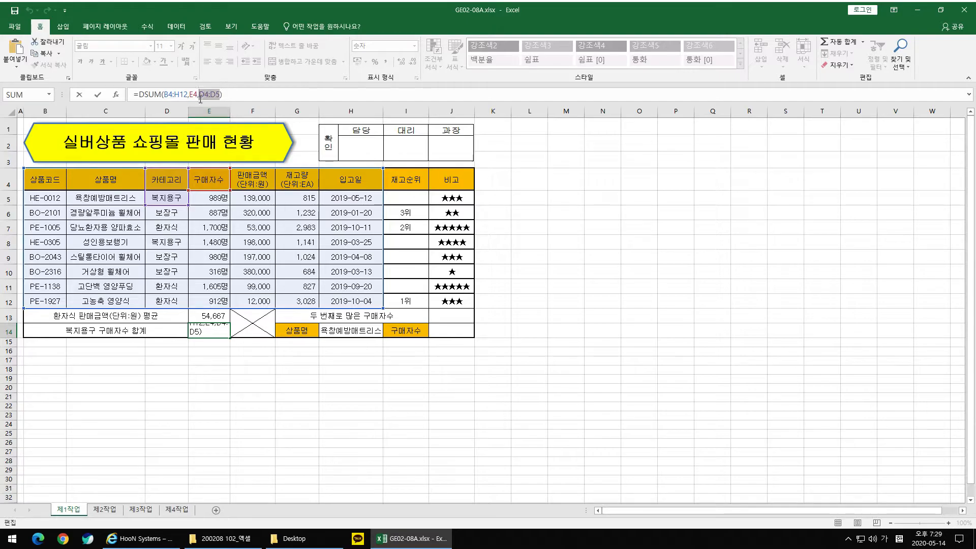
left_click(406, 180)
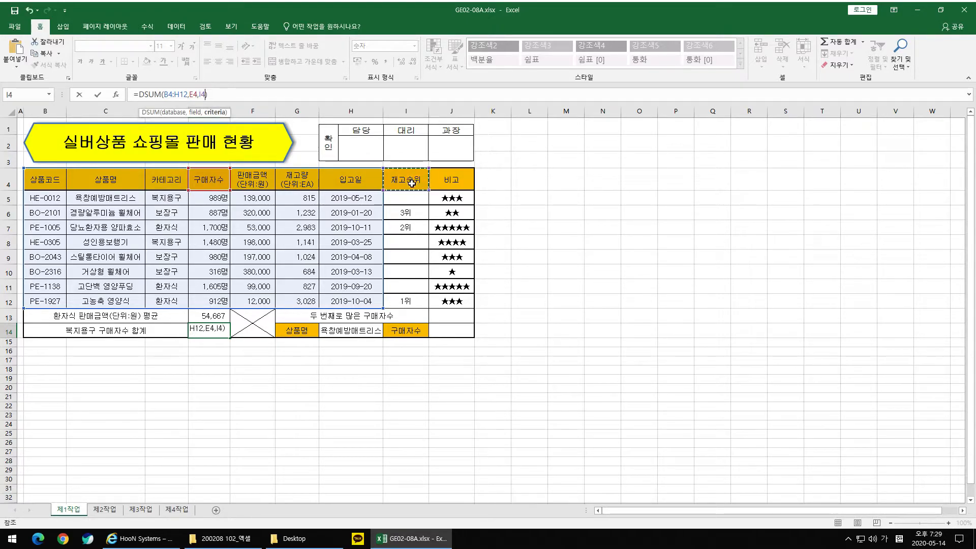
left_click_drag(528, 188, 561, 200)
left_click(297, 212)
key("Escape")
left_click(208, 445)
- Copy the 카테고리 criteria cells D4:D5 to L4:L5 outside the table
left_click(208, 330)
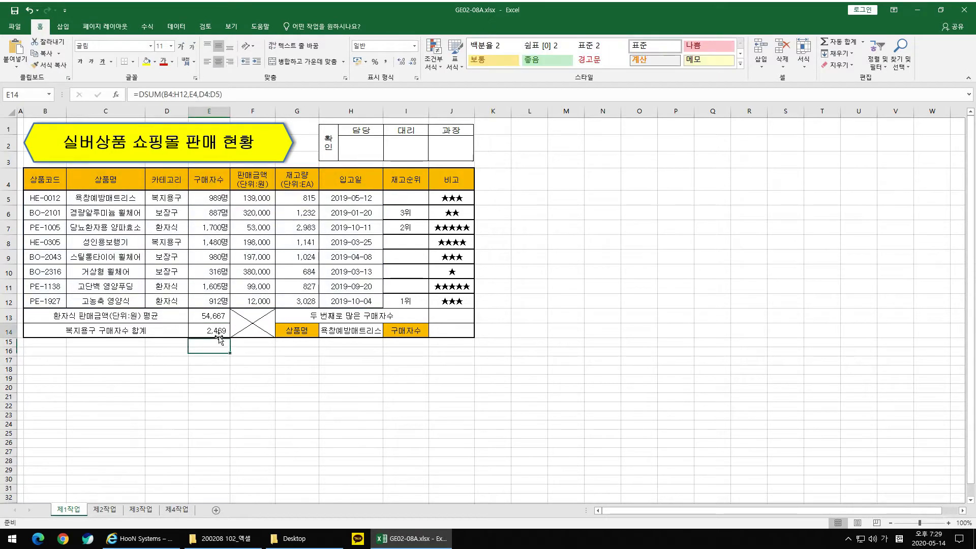
left_click_drag(167, 181, 168, 199)
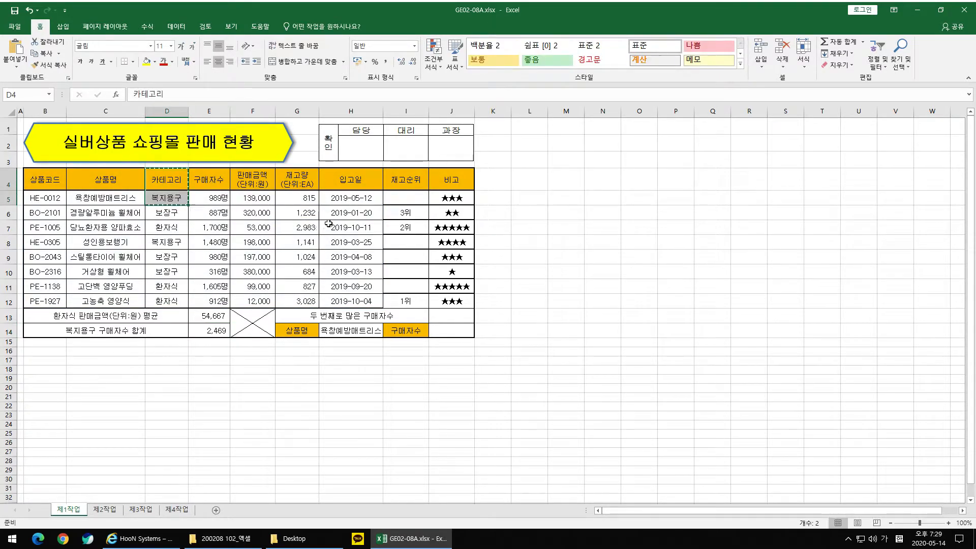
key("ctrl+c")
left_click(529, 180)
key("ctrl+v")
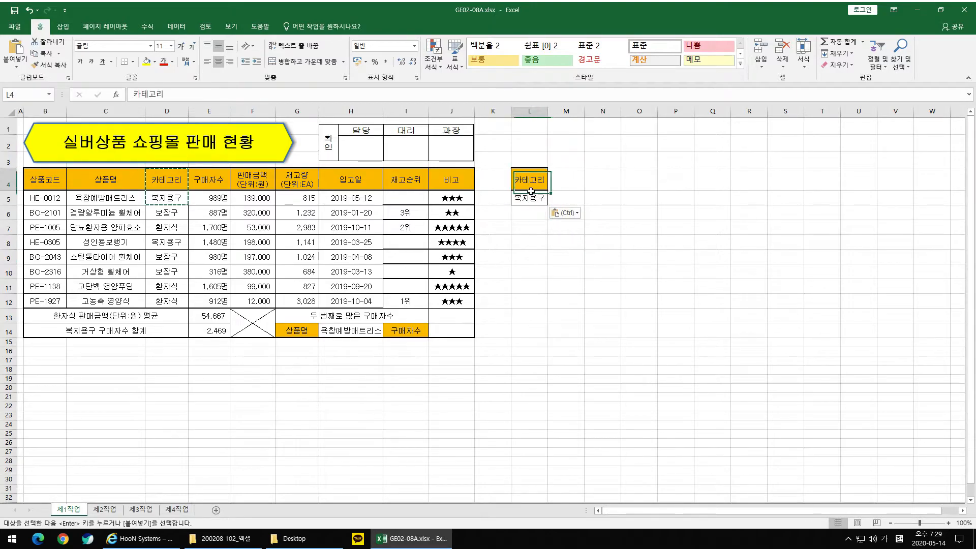
left_click(539, 203)
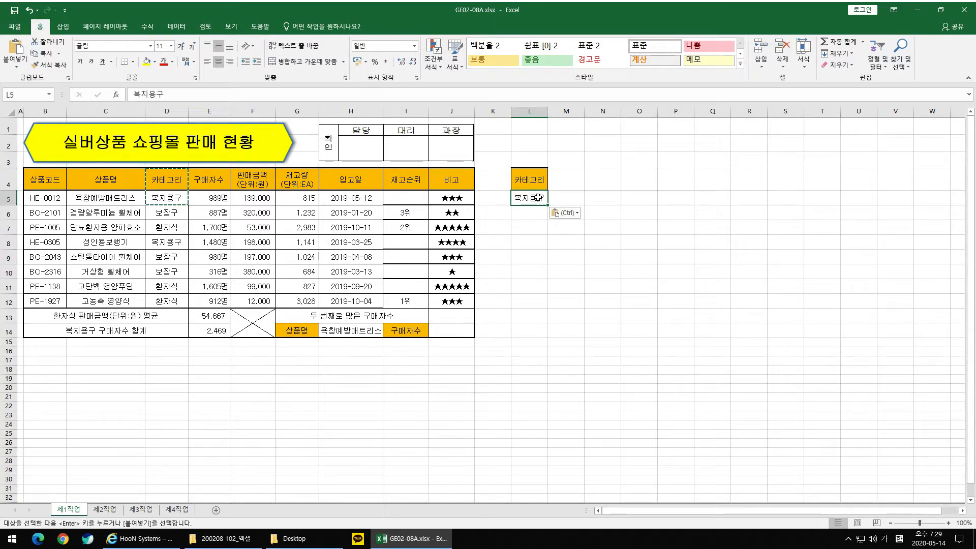
left_click(529, 249)
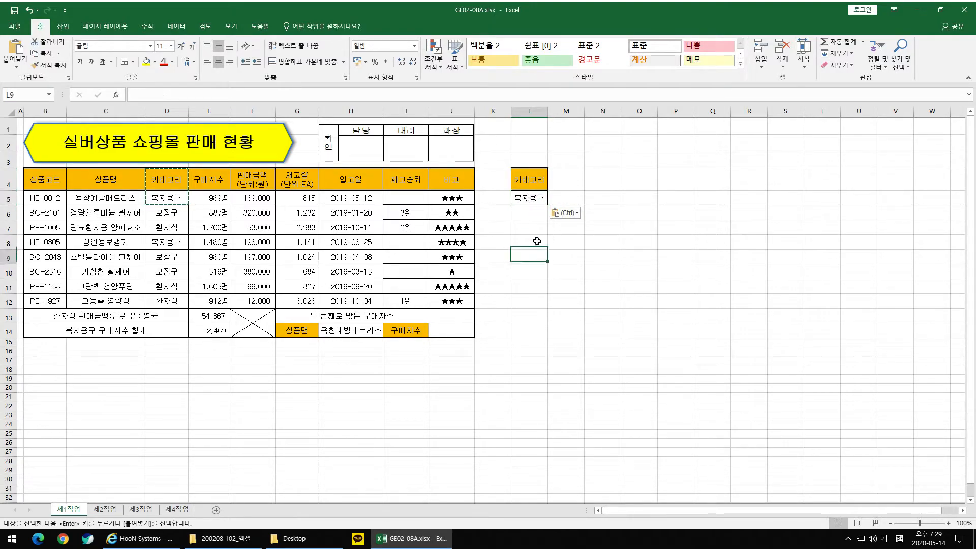
- Compare the copied criteria in L4:L5 with E14's formula and delete column L
left_click_drag(528, 179, 529, 198)
left_click(212, 328)
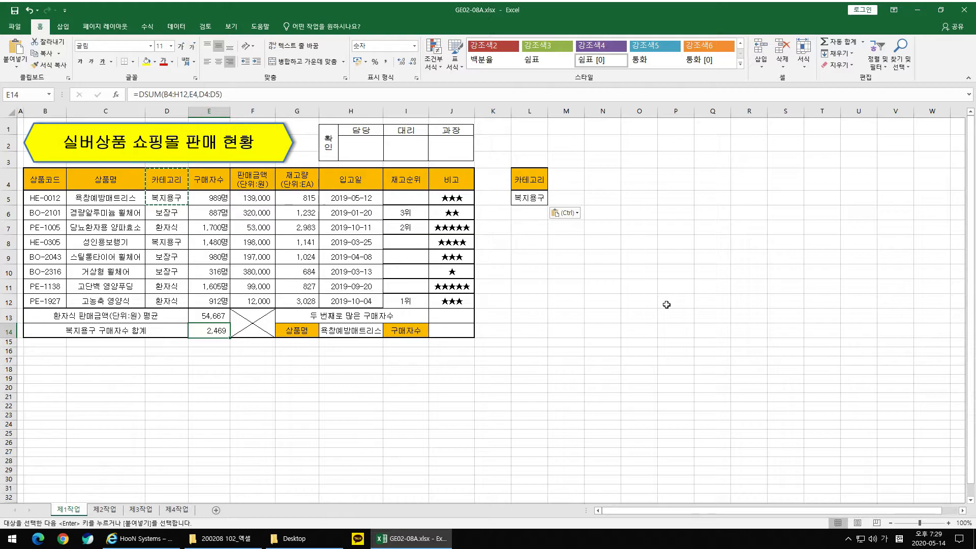
left_click_drag(529, 180, 529, 198)
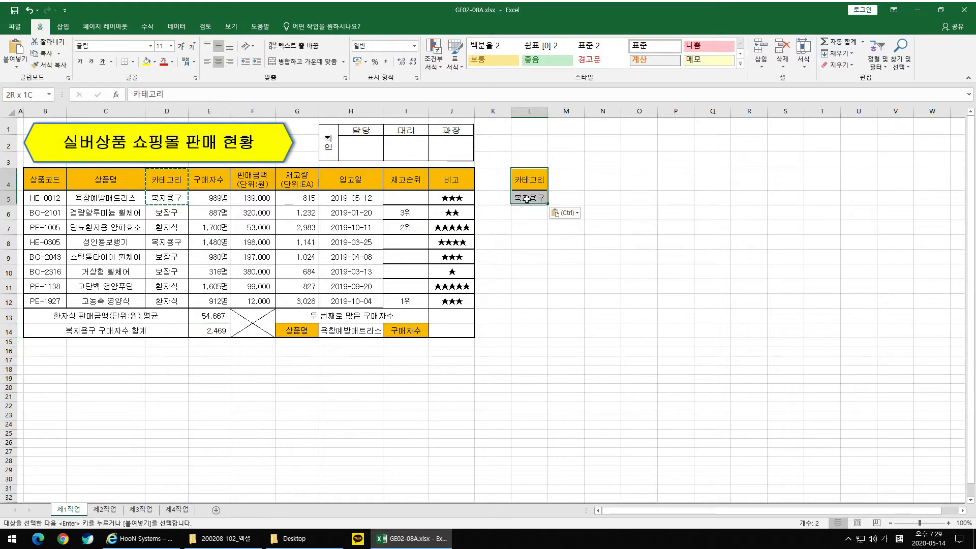
right_click(532, 110)
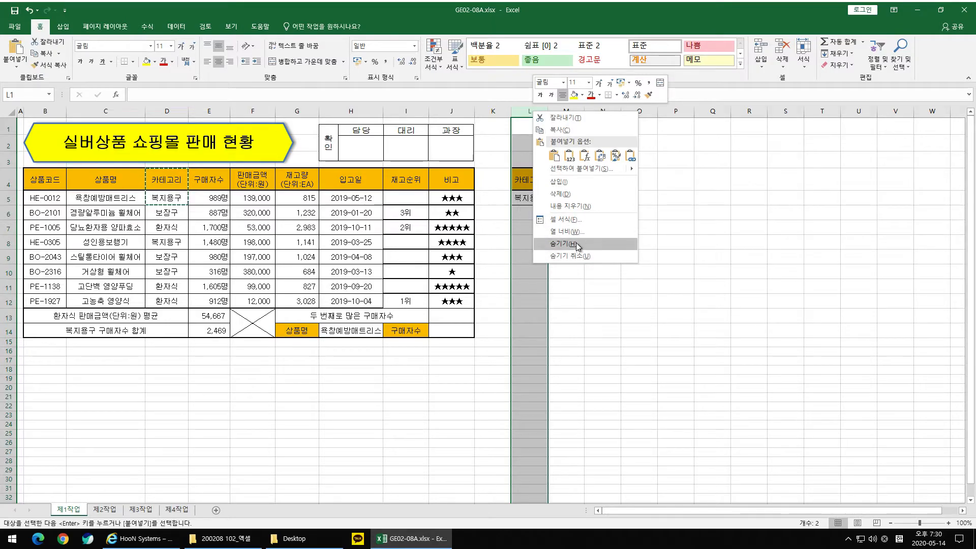
left_click(560, 193)
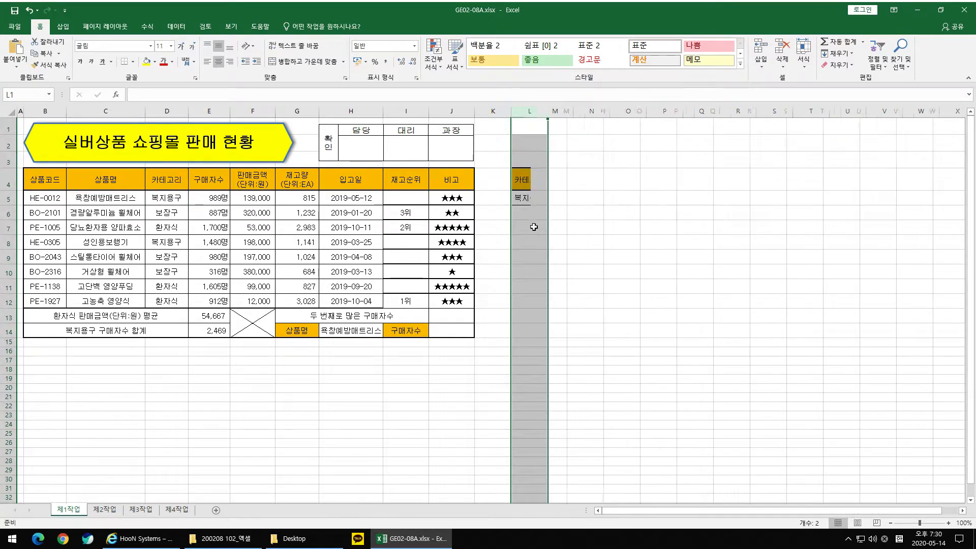
- Review how E14's DSUM formula uses the criteria cells D4:D5 inside the table
left_click(602, 242)
left_click(174, 180)
left_click(207, 329)
left_click_drag(166, 181, 166, 199)
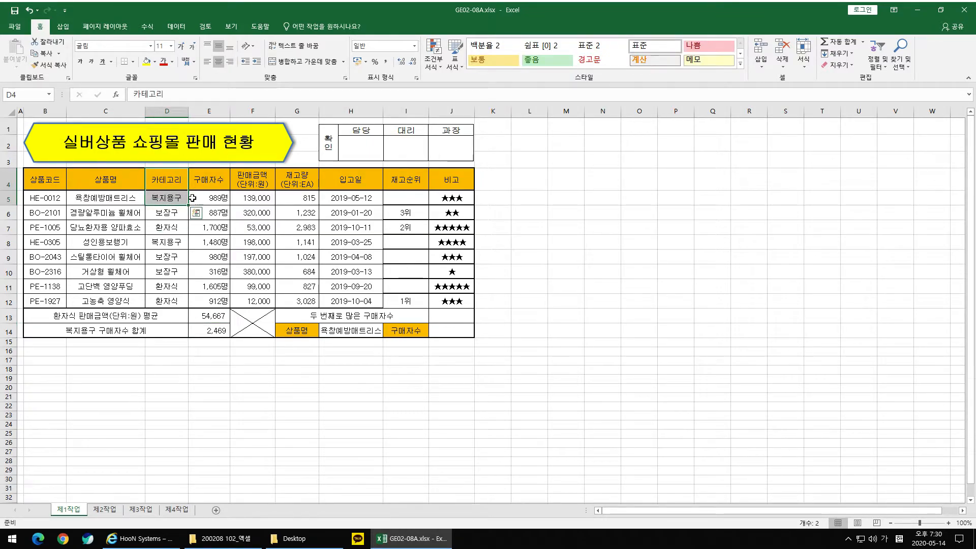
left_click(219, 332)
left_click(239, 92)
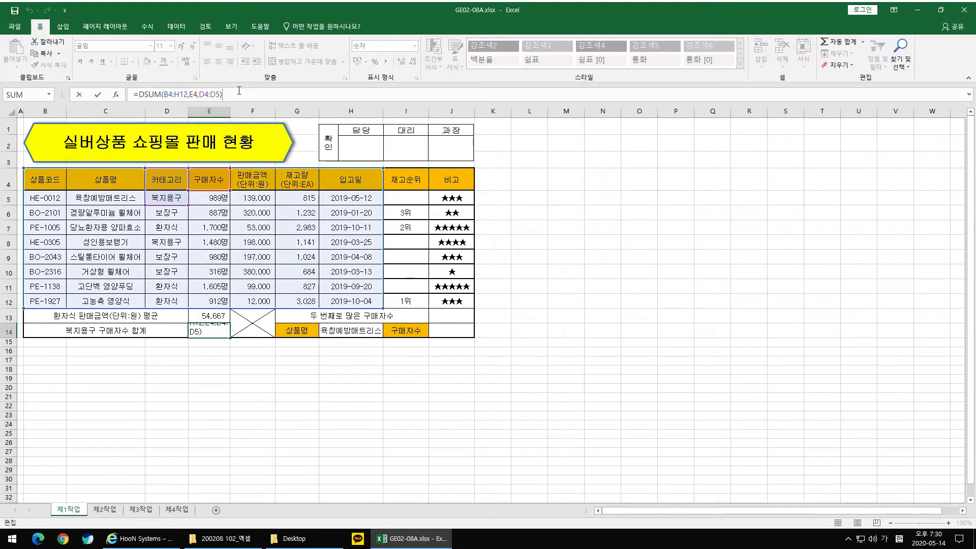
key("Return")
key("Up")
left_click(240, 96)
key("Return")
key("Up")
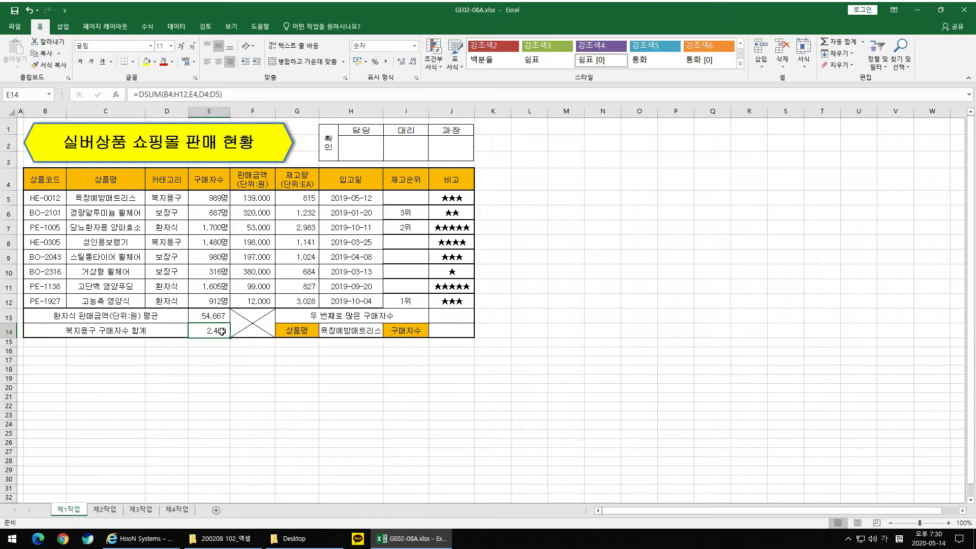
- Examine the criteria argument in E14's DSUM formula and match it to the 카테고리 cells
left_click(244, 97)
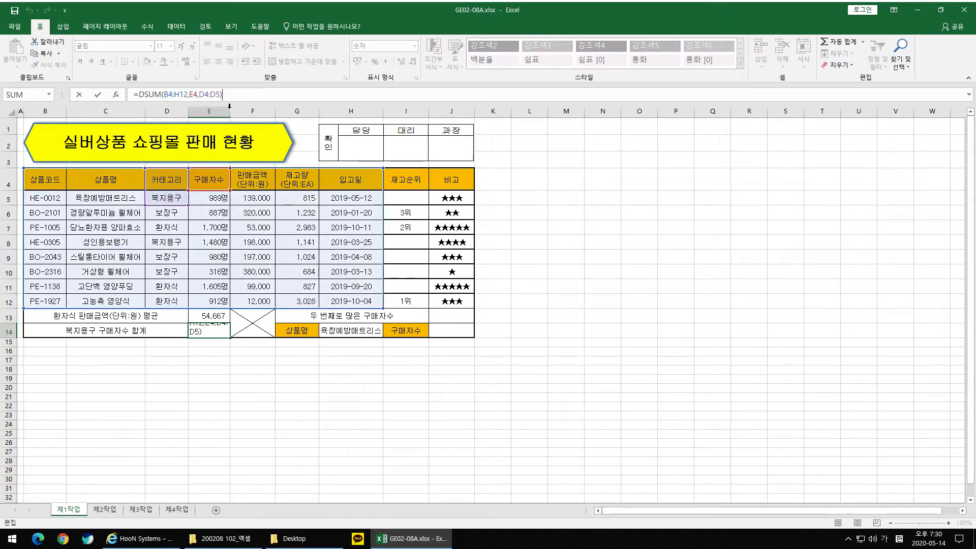
left_click_drag(220, 94, 205, 94)
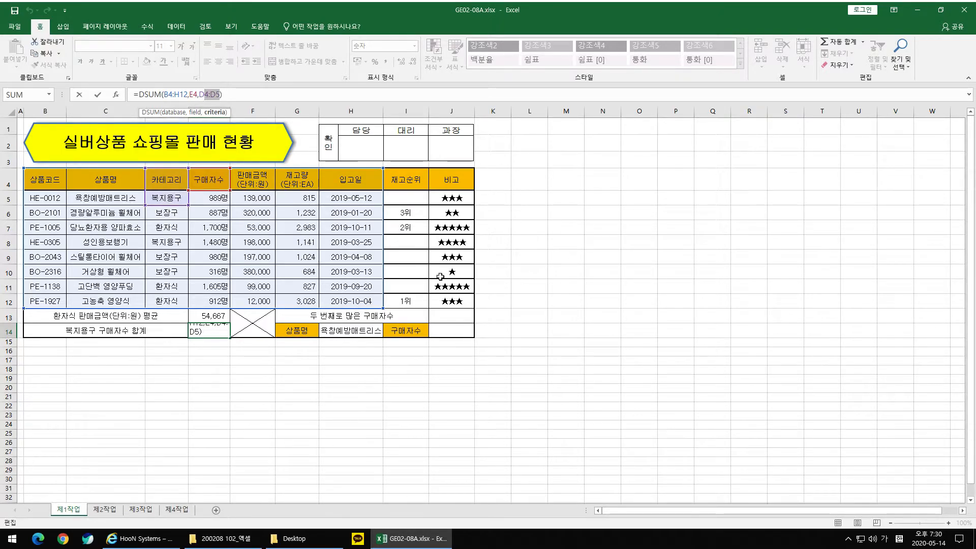
left_click(217, 337)
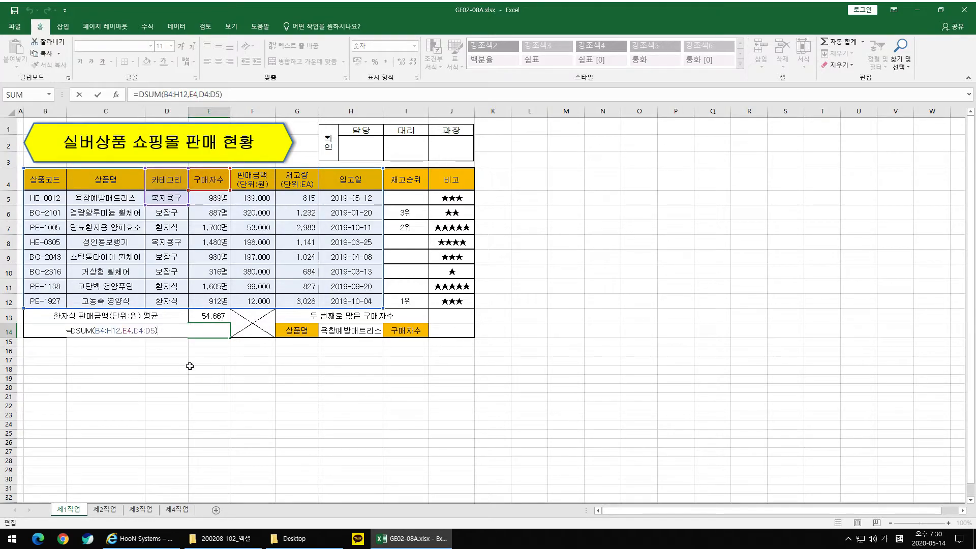
key("ctrl+Return")
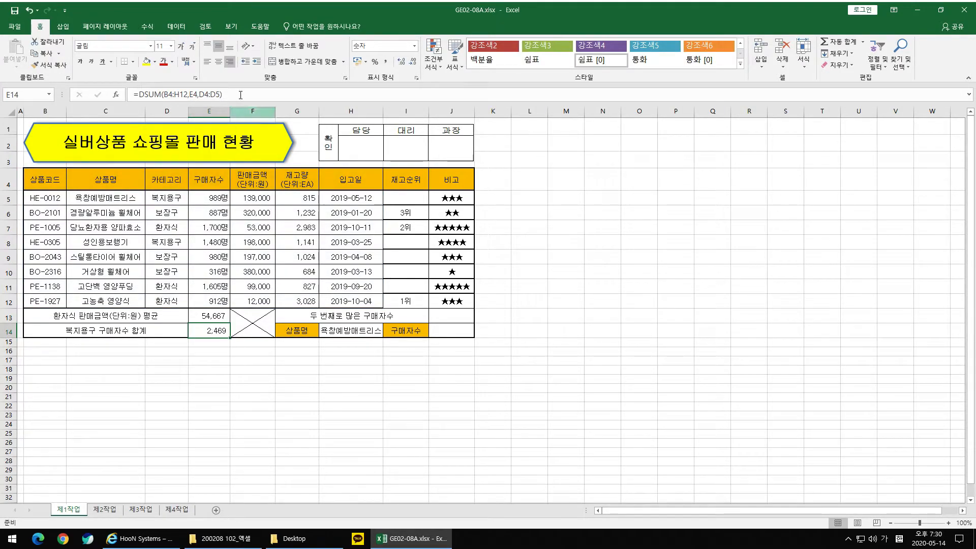
left_click_drag(174, 182, 172, 200)
left_click(219, 328)
left_click(221, 340)
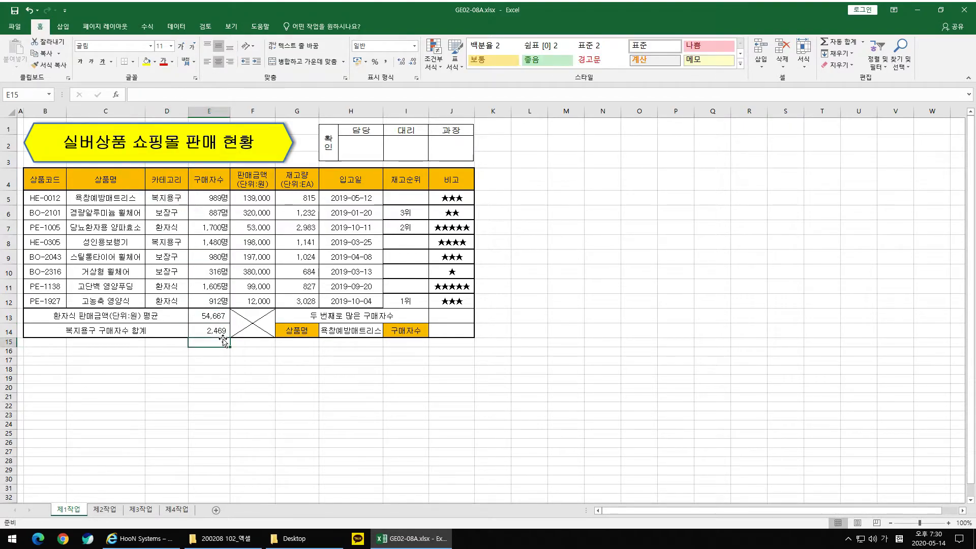
left_click(221, 333)
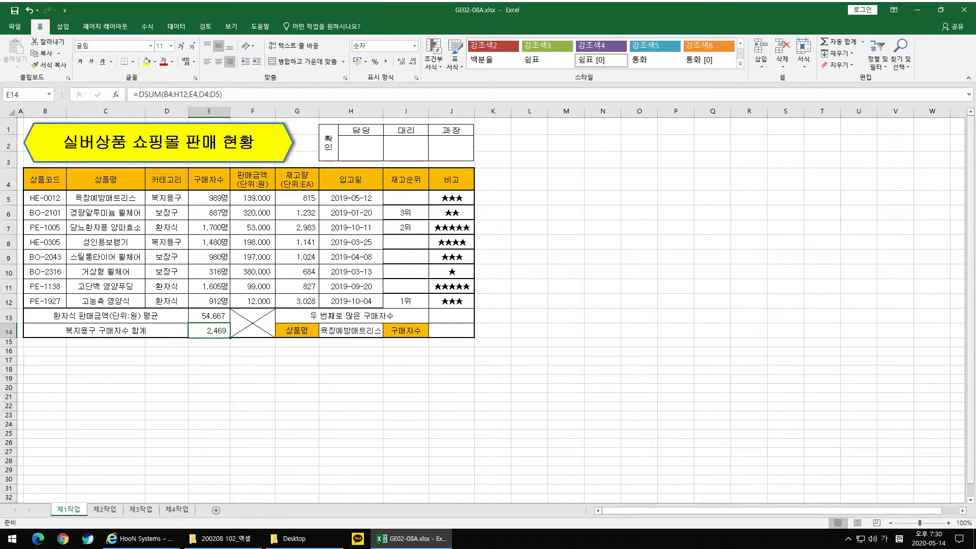
- Read the LARGE task in the 2.jpg instructions image and go to the defined name 구매자수
left_click_drag(975, 157, 216, 75)
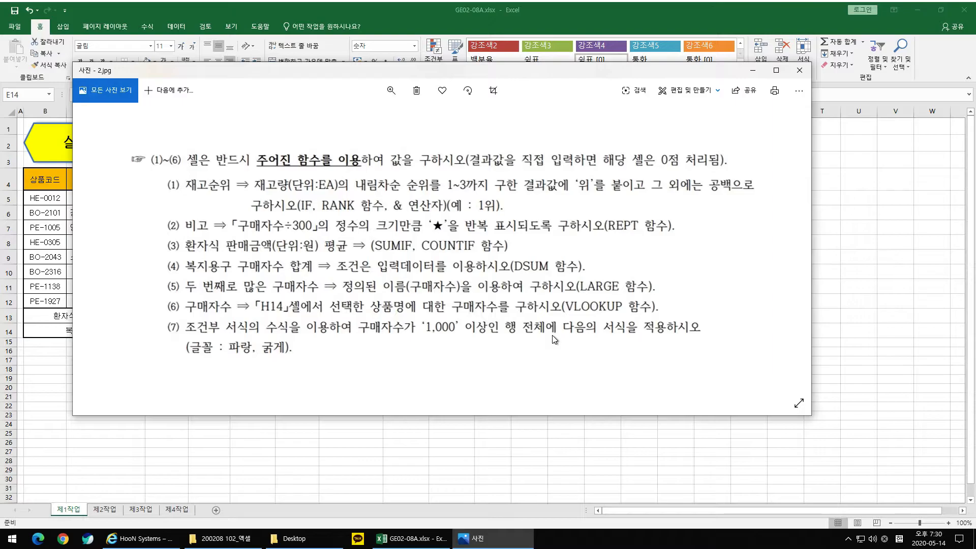
left_click_drag(488, 73, 975, 127)
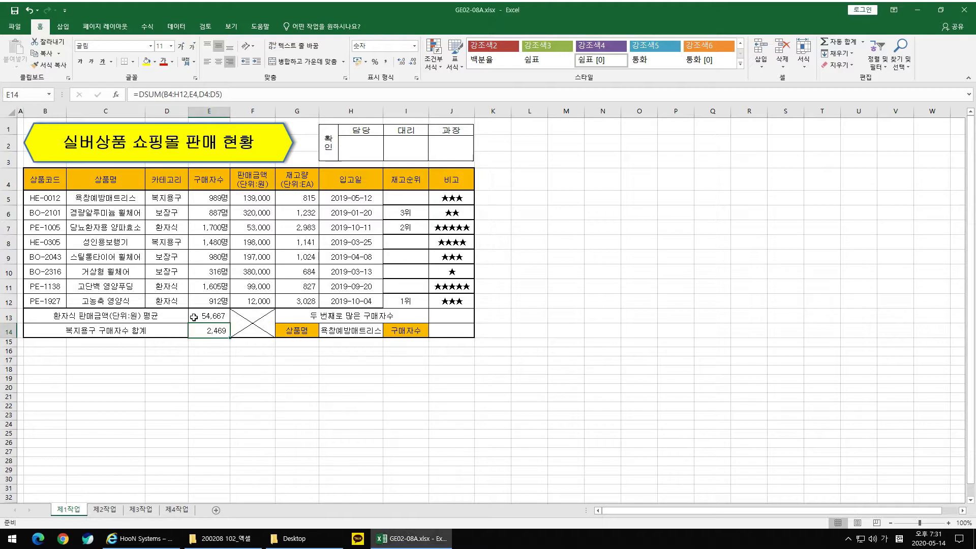
left_click(142, 268)
left_click(36, 95)
type("구")
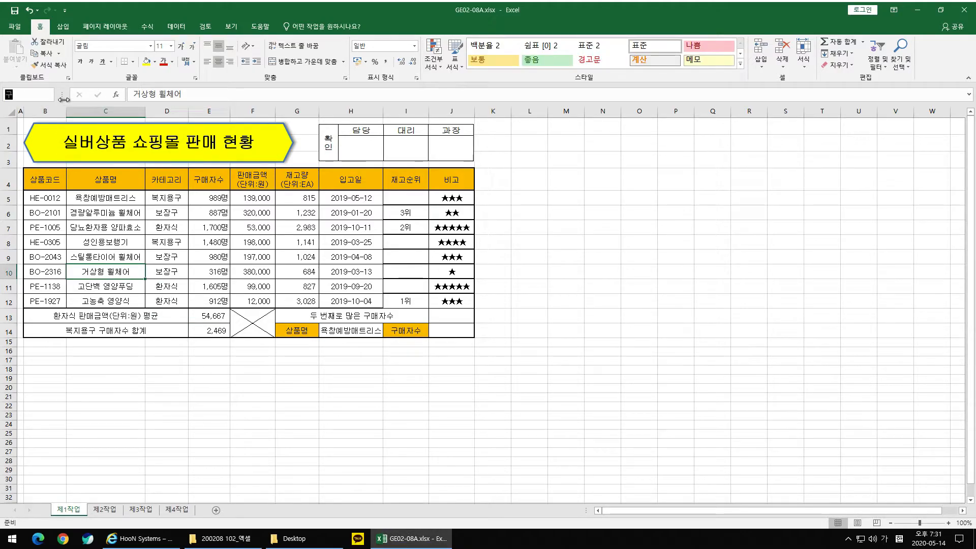
type("매자수")
key("Return")
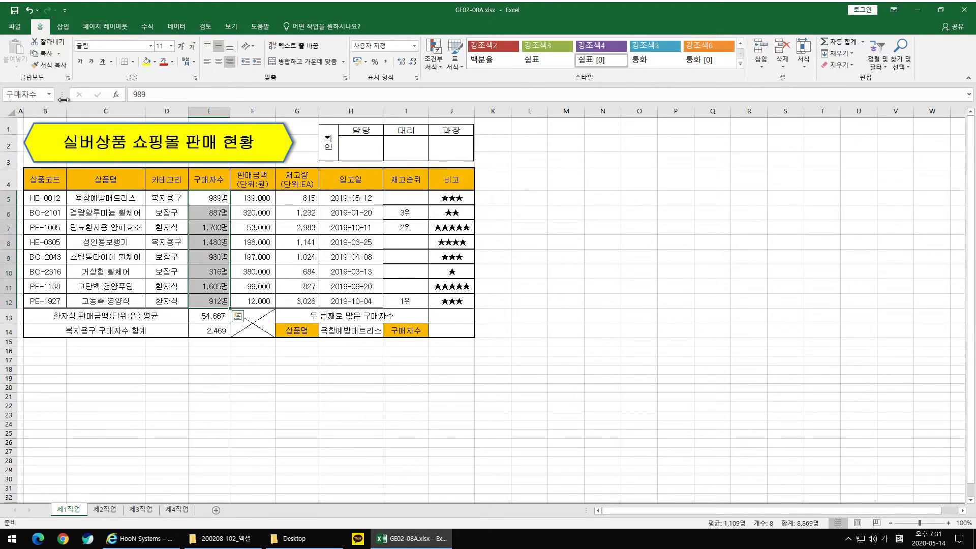
- Select E5:E12 and check which defined name the range carries
left_click_drag(214, 198, 215, 303)
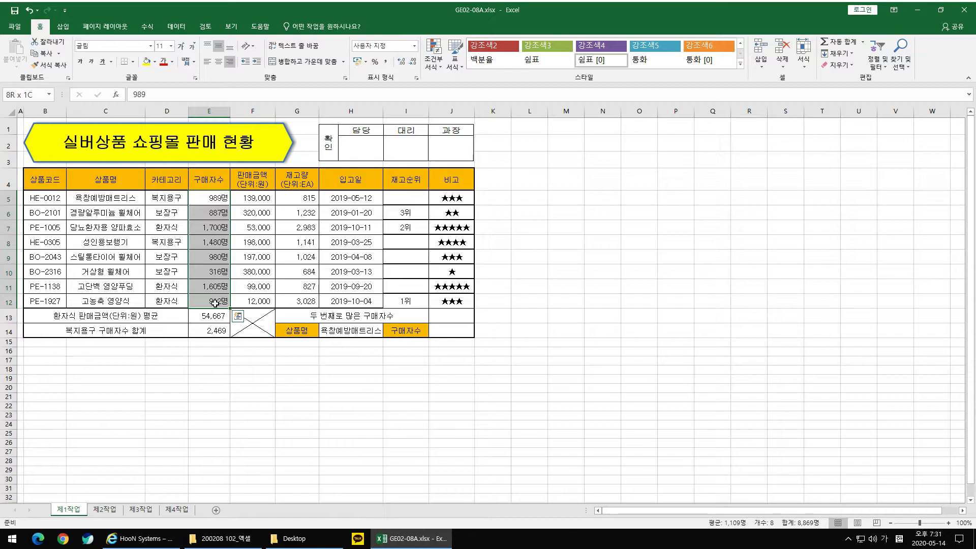
left_click(20, 95)
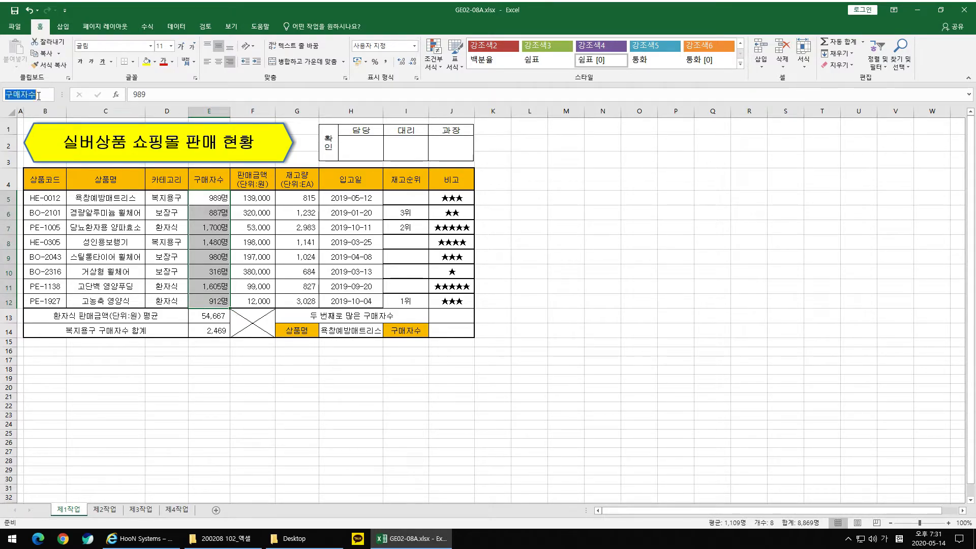
key("Return")
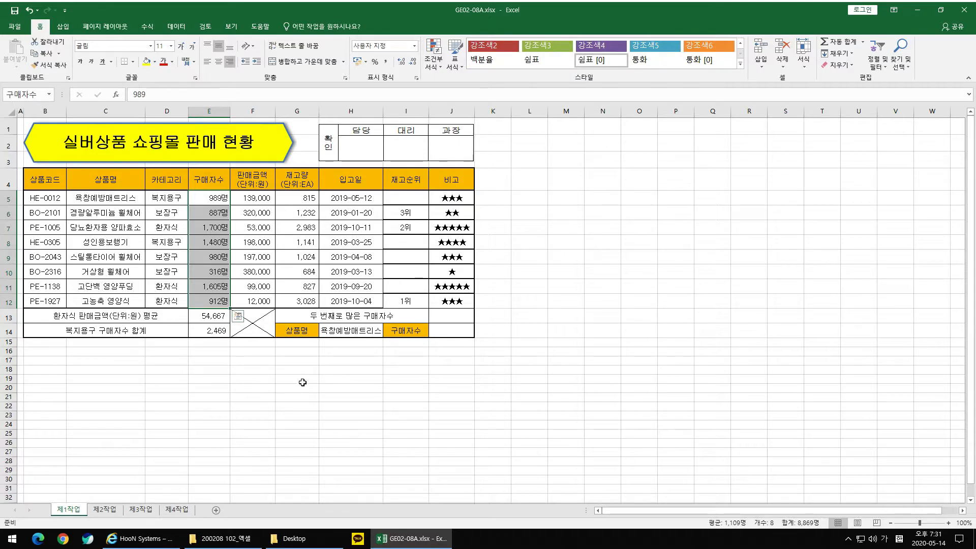
- Compare the highest 구매자수 values in E5:E12 to find the second largest for J13
left_click(467, 317)
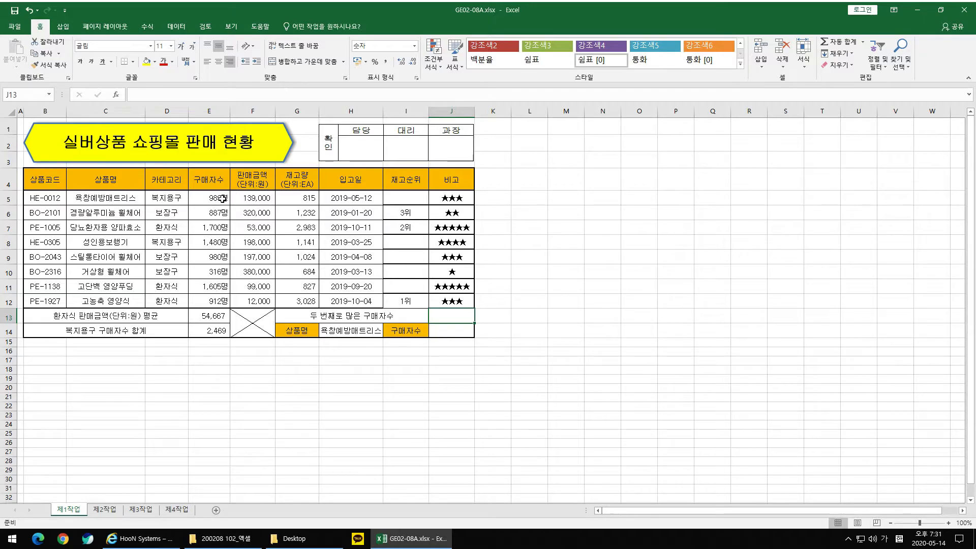
left_click_drag(222, 198, 220, 302)
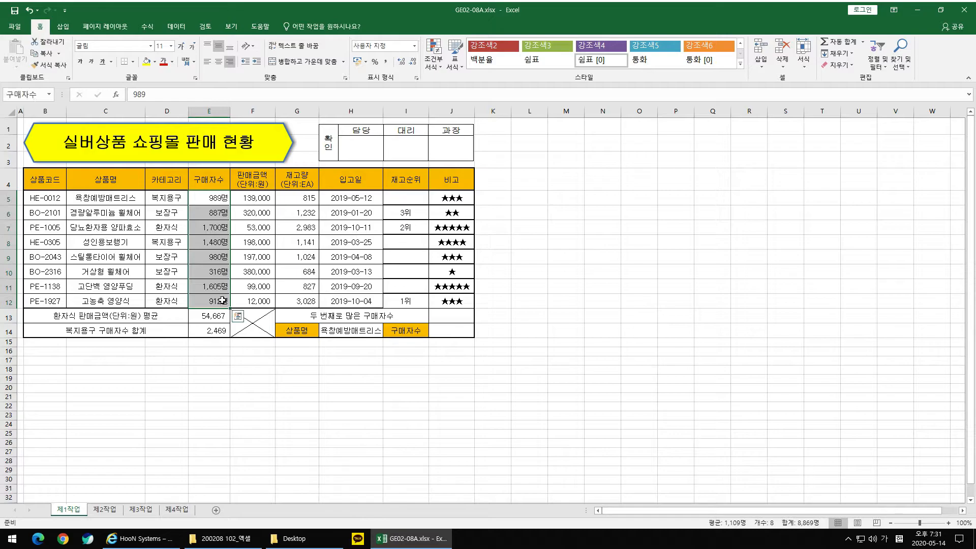
left_click(220, 227)
left_click(223, 291)
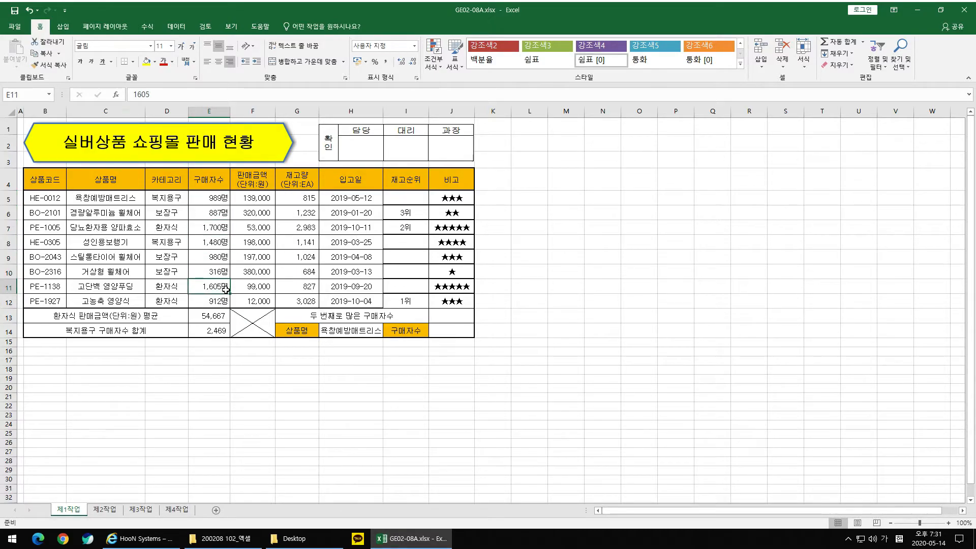
left_click(224, 244)
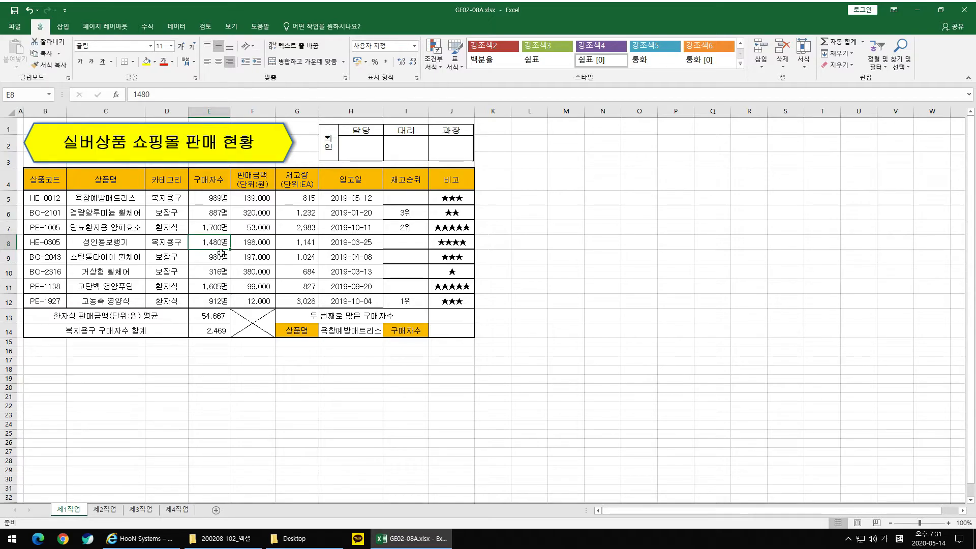
left_click(444, 318)
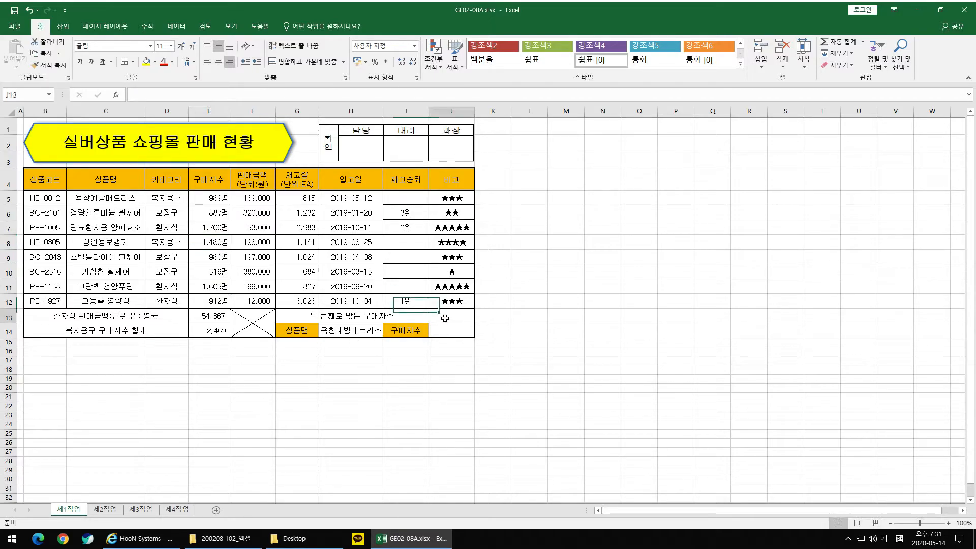
left_click(223, 288)
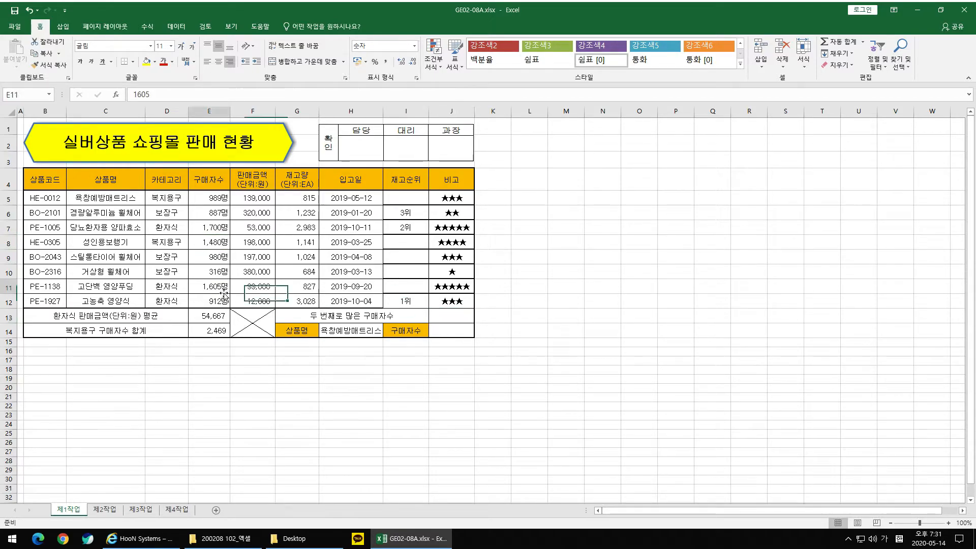
- Enter =LARGE(구매자수,2) in J13, picking E5:E12 as the named range
left_click(449, 319)
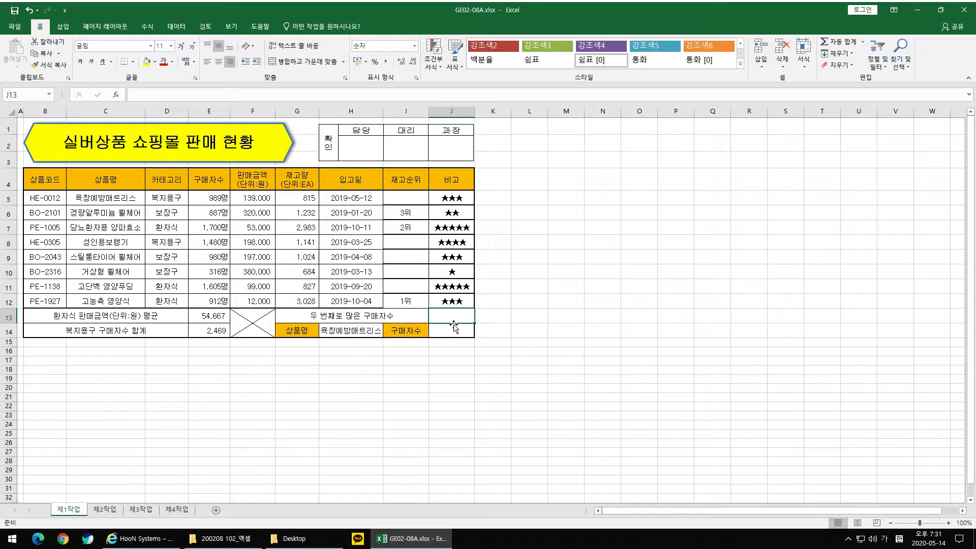
type("=")
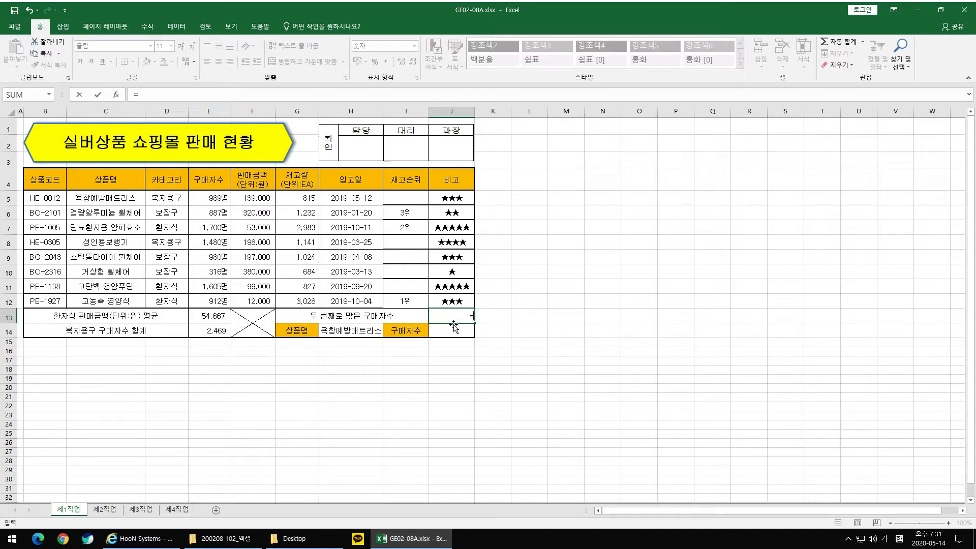
type("ㅣ")
type("large")
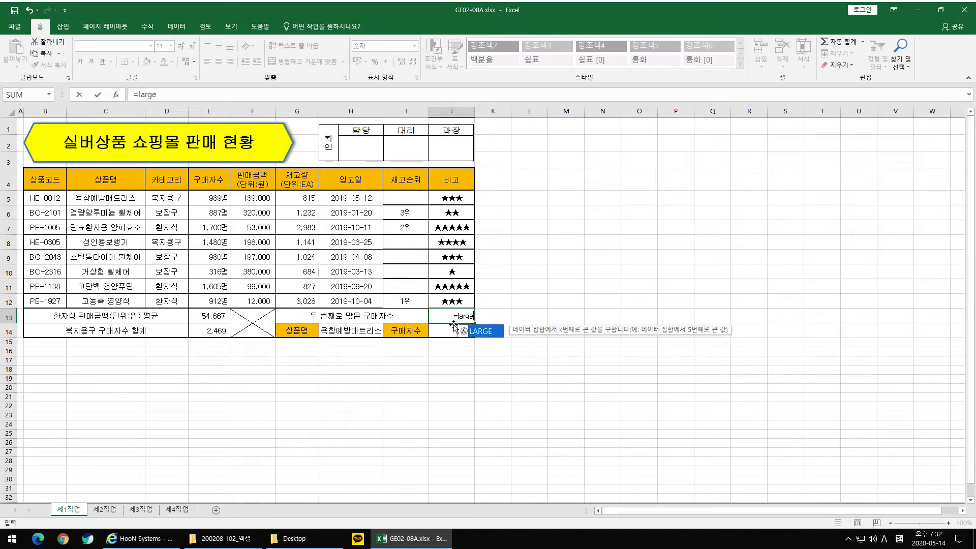
type("(")
left_click_drag(213, 198, 221, 303)
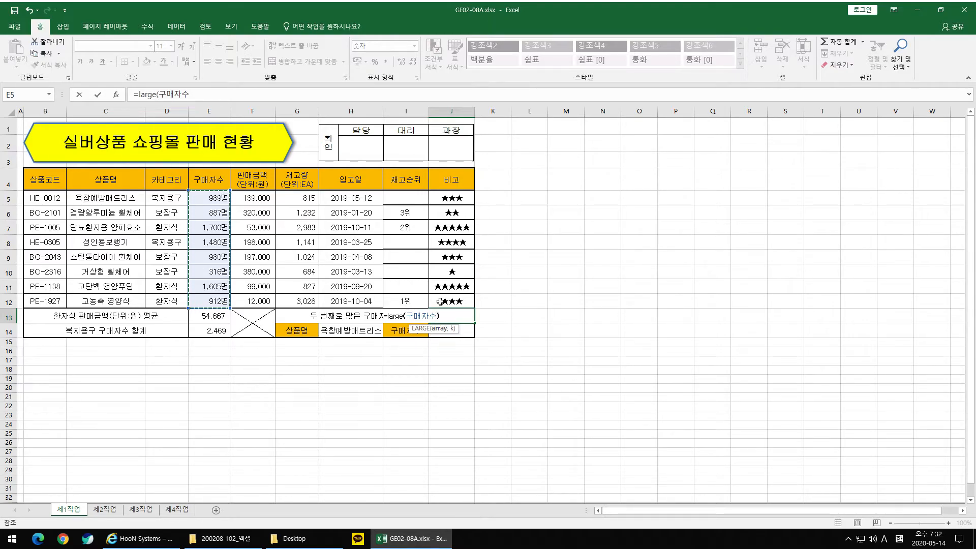
type(")")
key("Return")
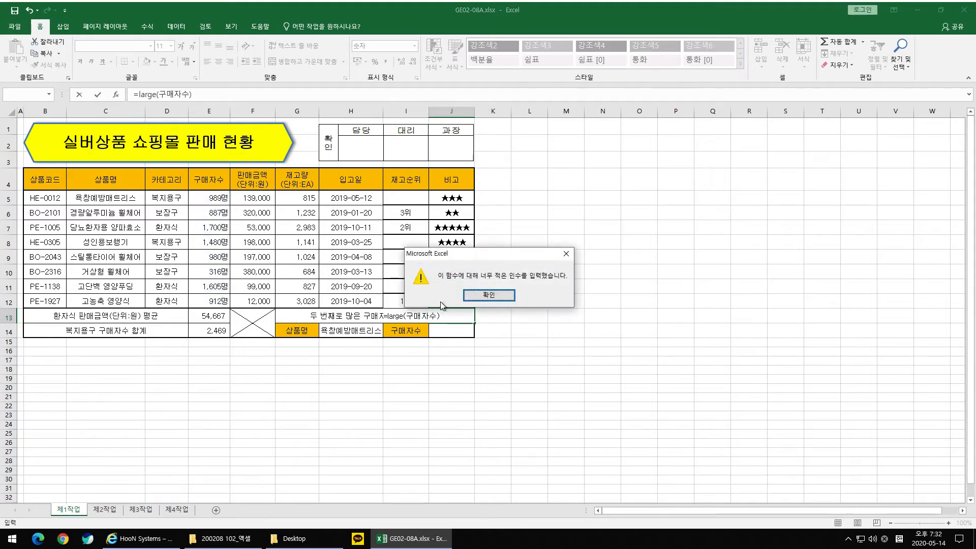
key("Return")
key("Right")
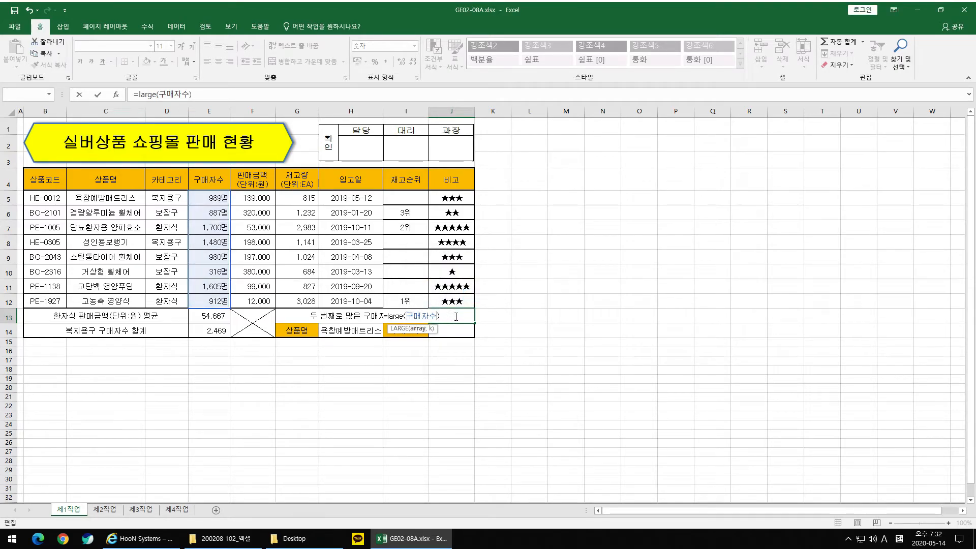
type(",2")
key("Return")
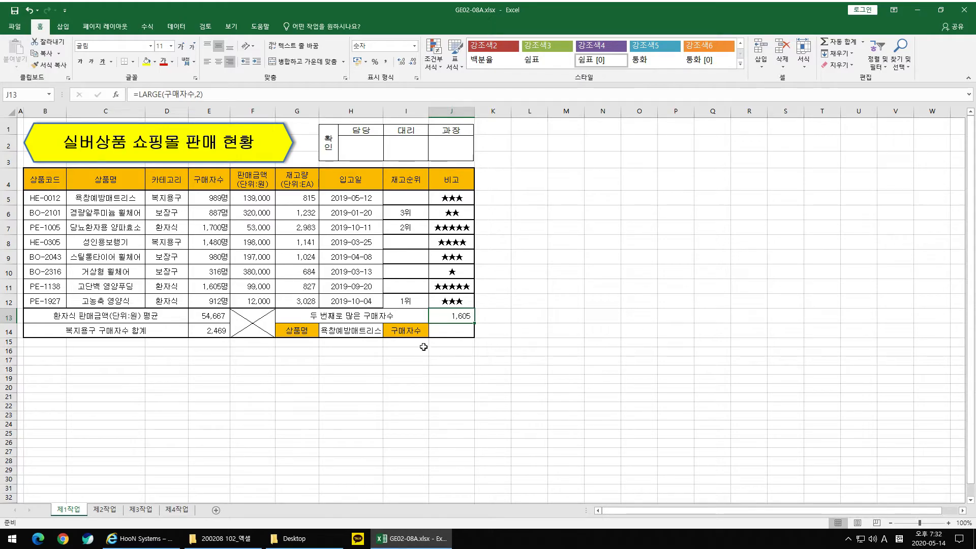
- Check J13's LARGE result against the 구매자수 values in E5:E12 and look at the 상품명 cell H14
left_click(221, 258)
left_click(221, 198)
left_click(221, 230)
left_click(221, 273)
left_click(222, 301)
left_click(457, 318)
left_click(361, 332)
left_click(471, 321)
left_click(350, 333)
left_click(458, 316)
left_click(351, 334)
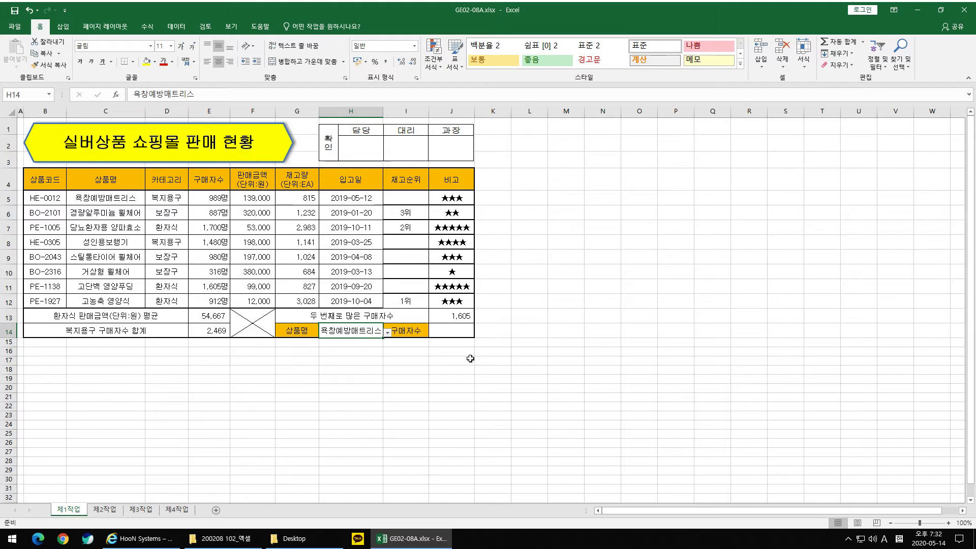
left_click(472, 318)
- Try 거상형 휠체어 and 고단백 영양푸딩 as H14's 상품명 and compare the choices with the product names in C5:C12
left_click(356, 334)
left_click(388, 333)
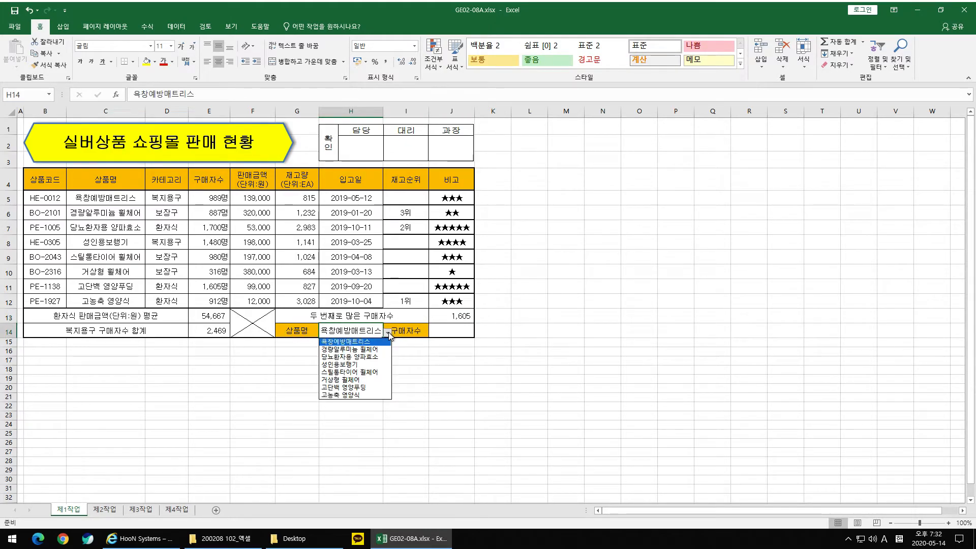
left_click(364, 380)
left_click(388, 333)
left_click(366, 388)
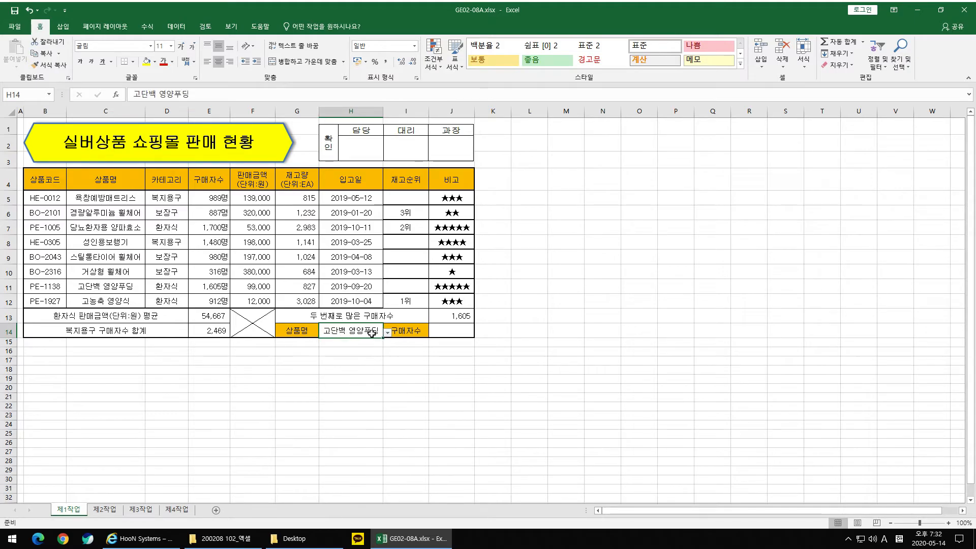
left_click_drag(106, 197, 122, 301)
left_click(367, 340)
left_click(388, 333)
left_click(363, 379)
- Choose 경량알루미늄 휠체어 as H14's 상품명 and auto-fit the width of column H
left_click(388, 332)
left_click(356, 350)
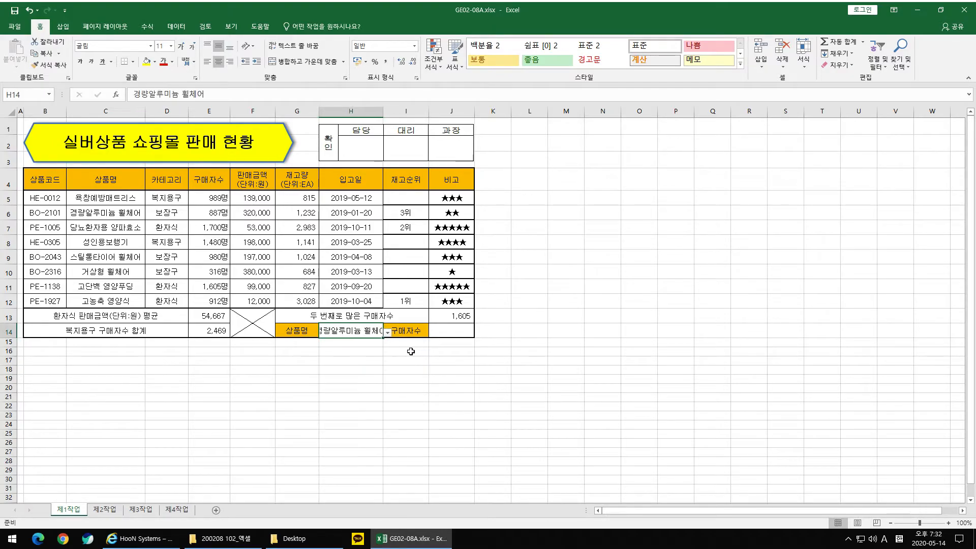
double_click(384, 111)
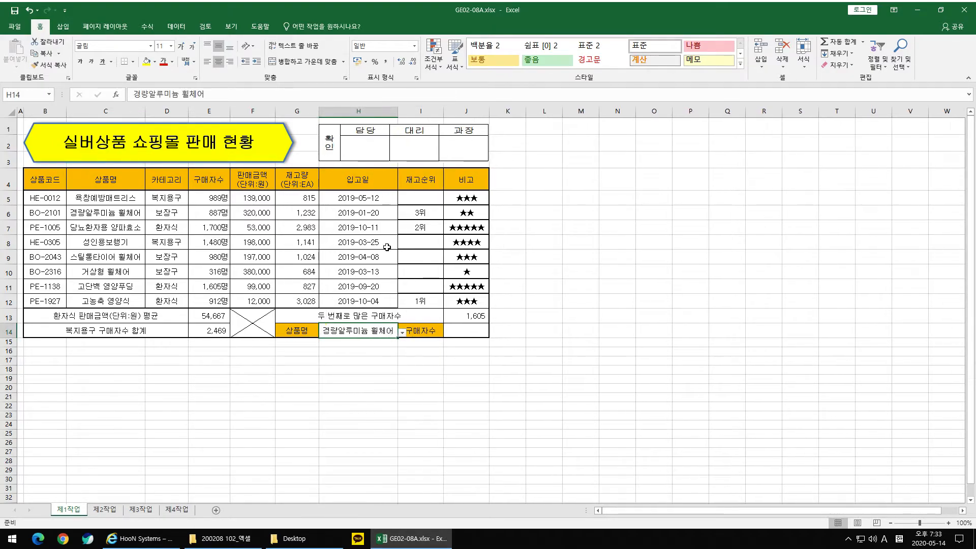
- Read the VLOOKUP task for J14 in the 2.jpg instructions image and move the image clear of the table
left_click(458, 331)
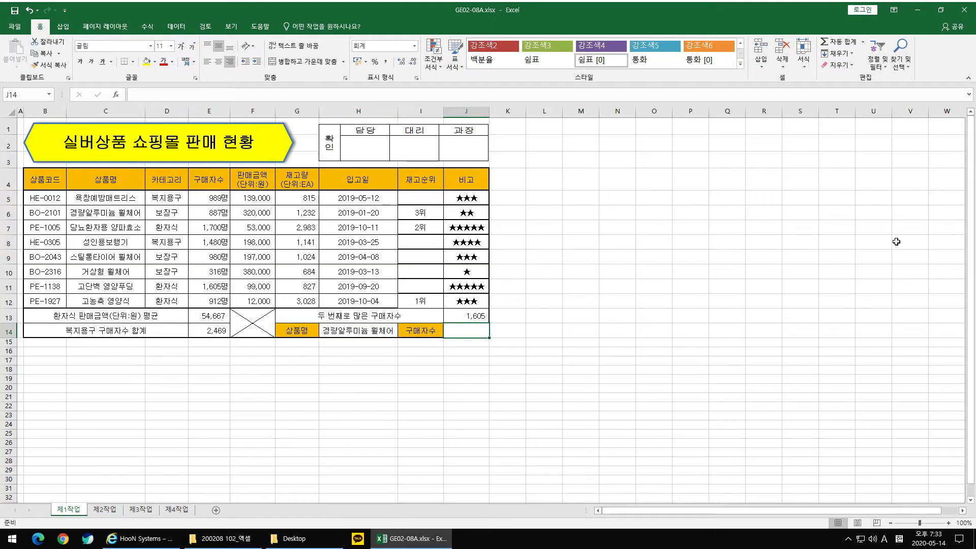
left_click_drag(975, 152, 340, 80)
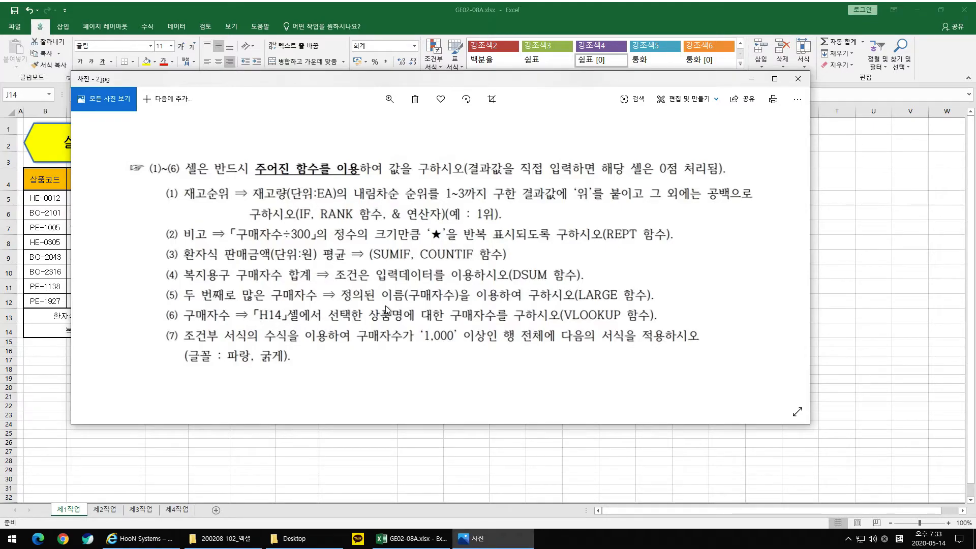
left_click_drag(476, 78, 487, 456)
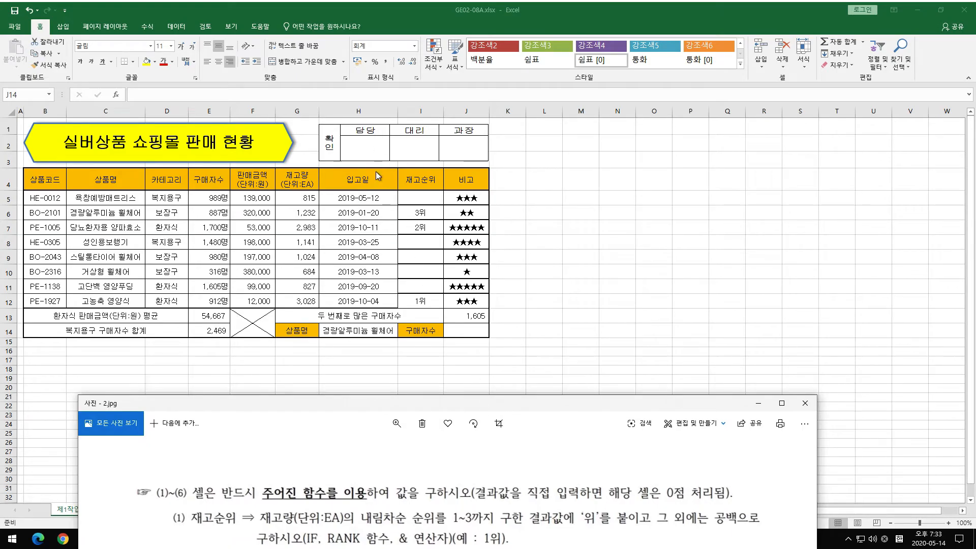
- Try 고농축 영양식 as H14's 상품명 and find the 구매자수 in its table row that J14 should return
left_click(365, 331)
left_click(402, 332)
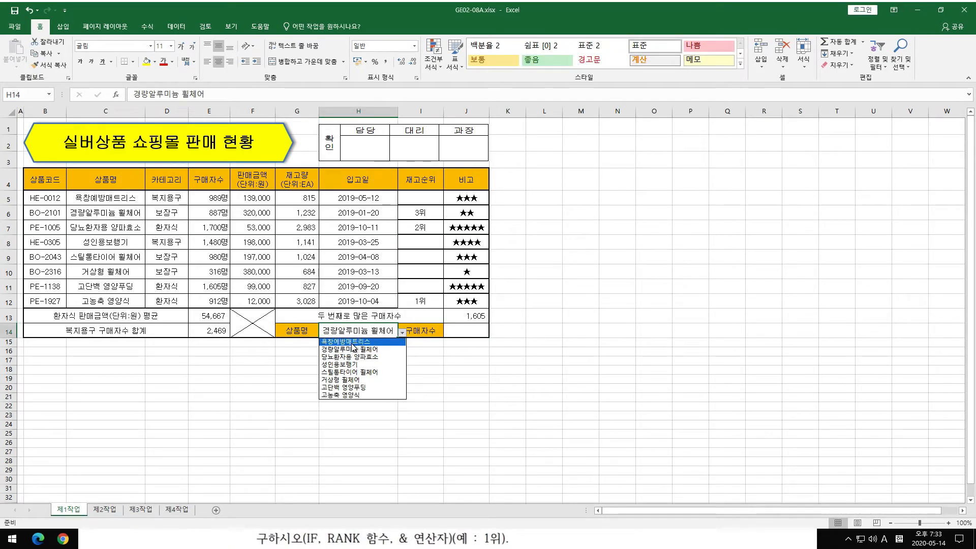
left_click(331, 395)
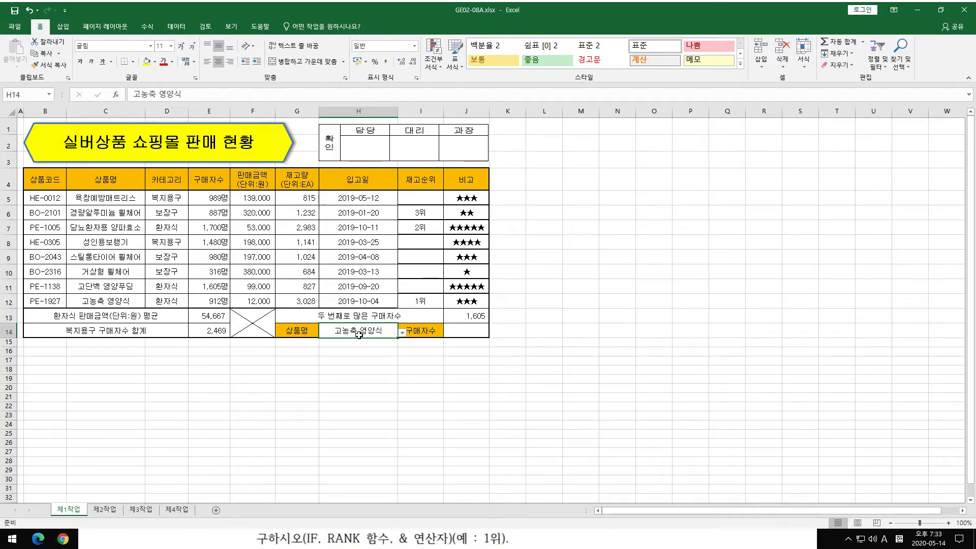
left_click(112, 301)
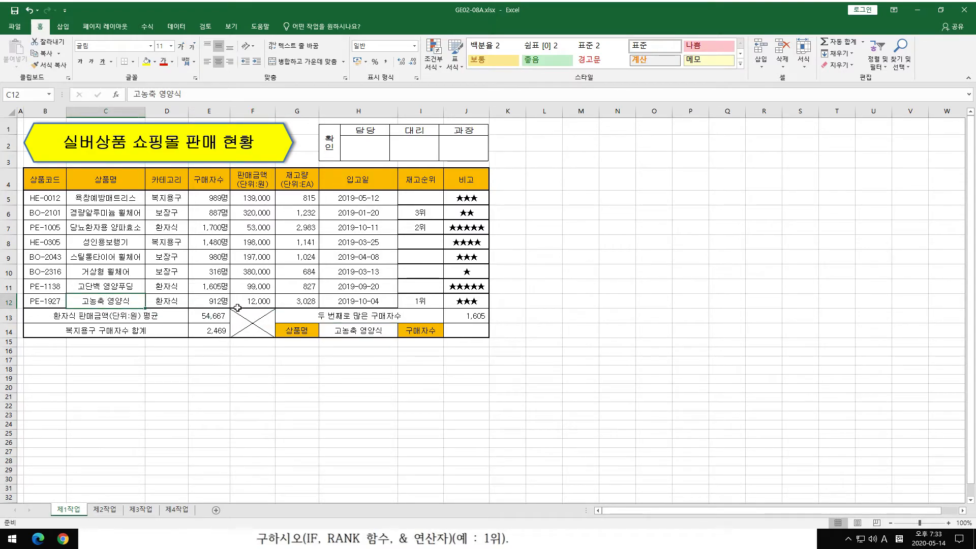
left_click(467, 335)
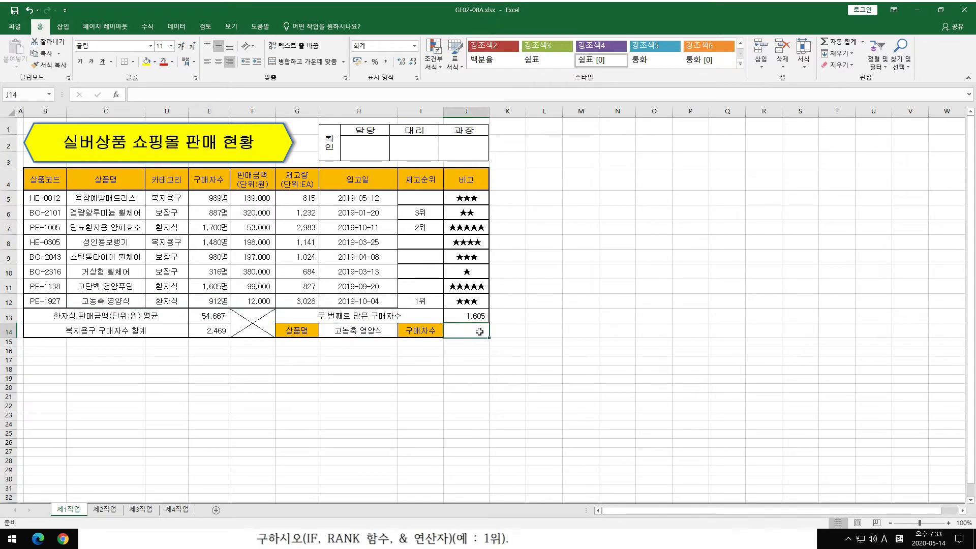
- Set H14's 상품명 to 욕창예방매트리스 and locate the matching product and 구매자수 in row 5
left_click(457, 539)
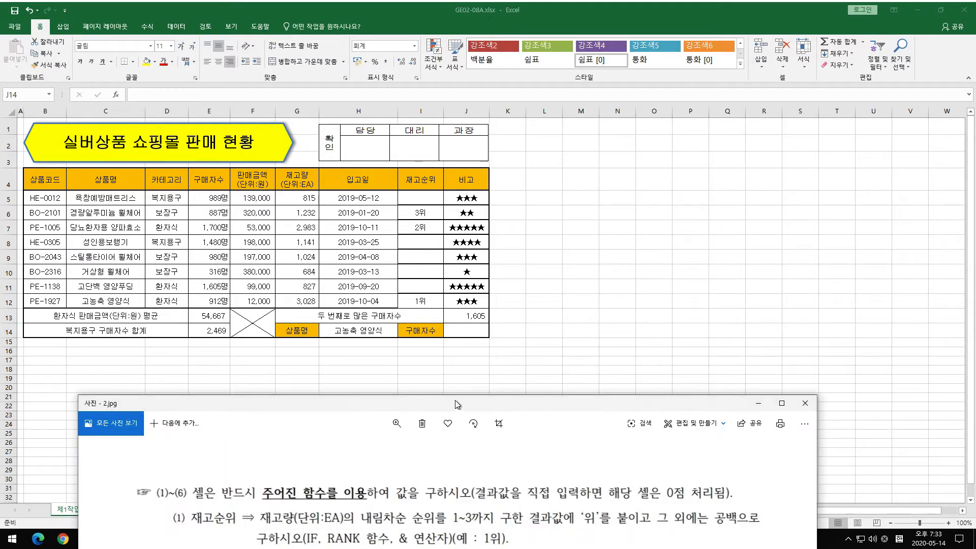
left_click(380, 336)
left_click(402, 332)
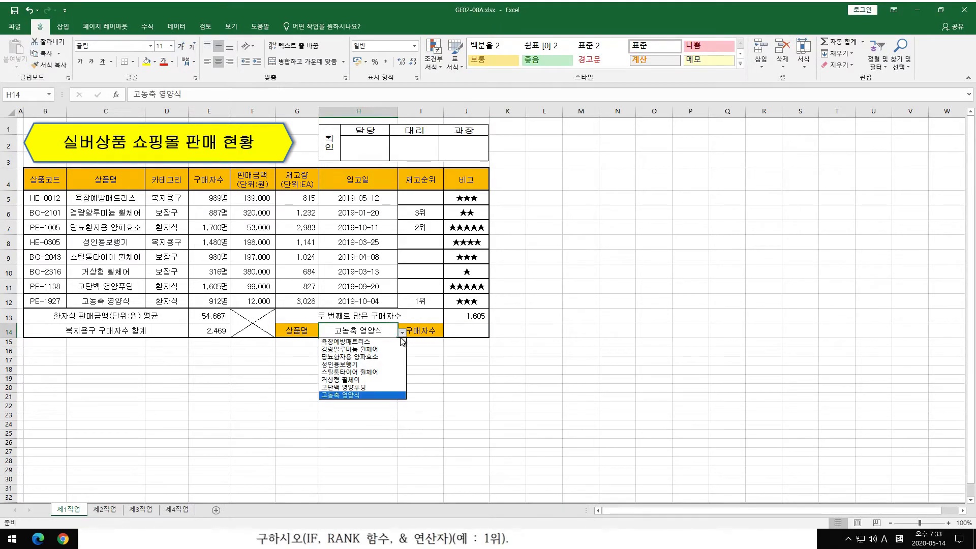
left_click(355, 342)
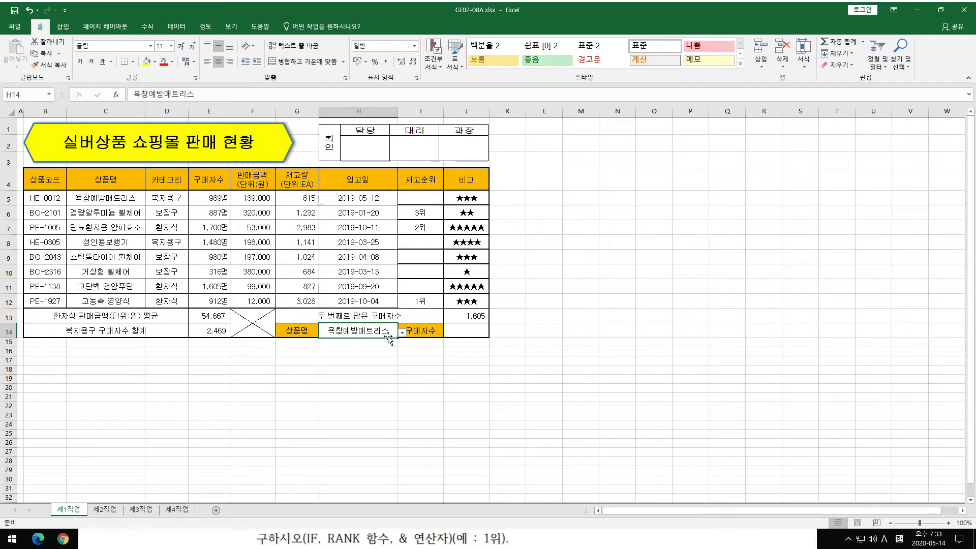
left_click(120, 199)
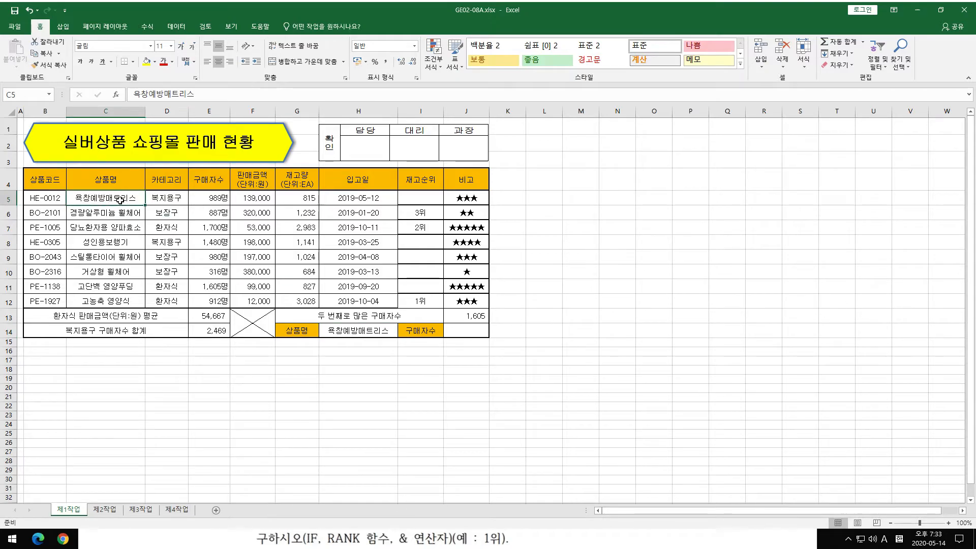
left_click(201, 199)
left_click(469, 332)
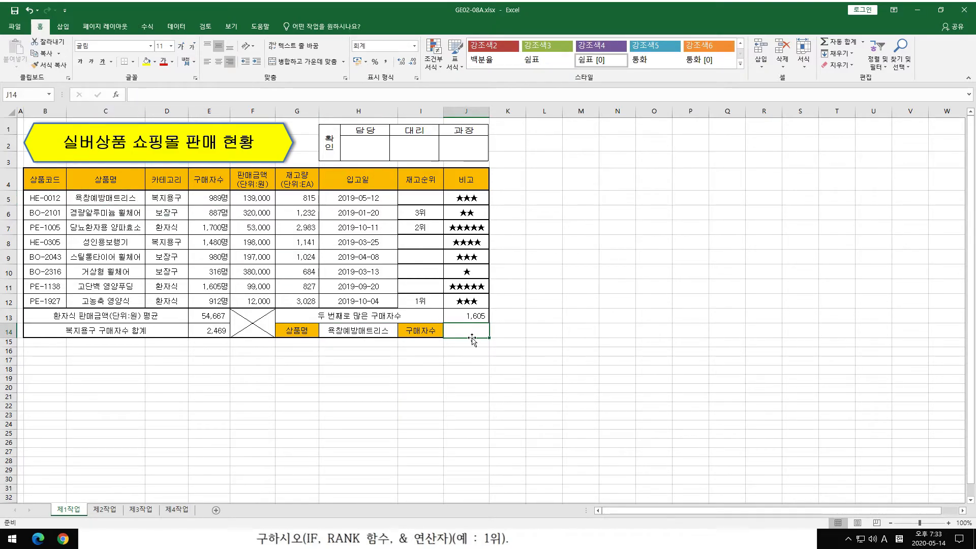
- Reread the VLOOKUP task in the 2.jpg instructions image with J14 selected, and close the image
left_click(474, 542)
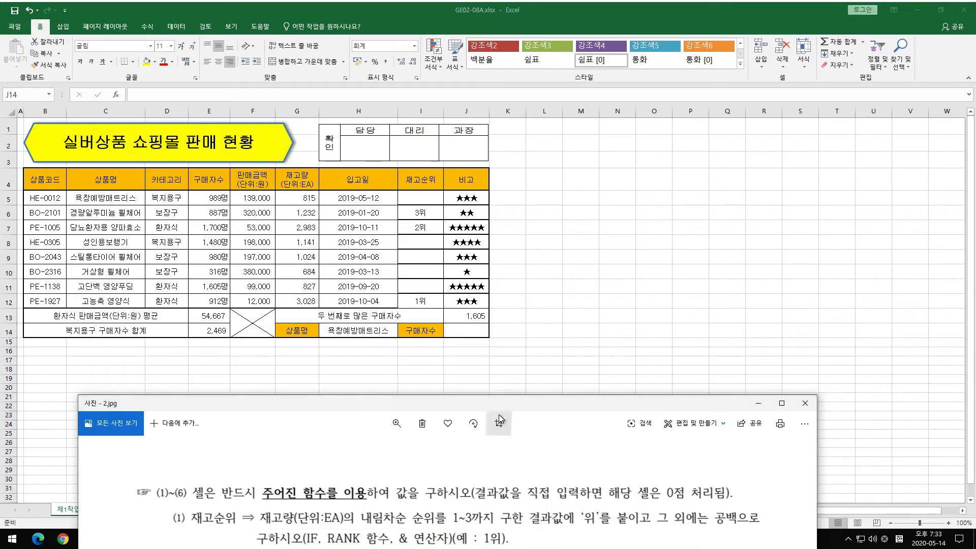
left_click(377, 333)
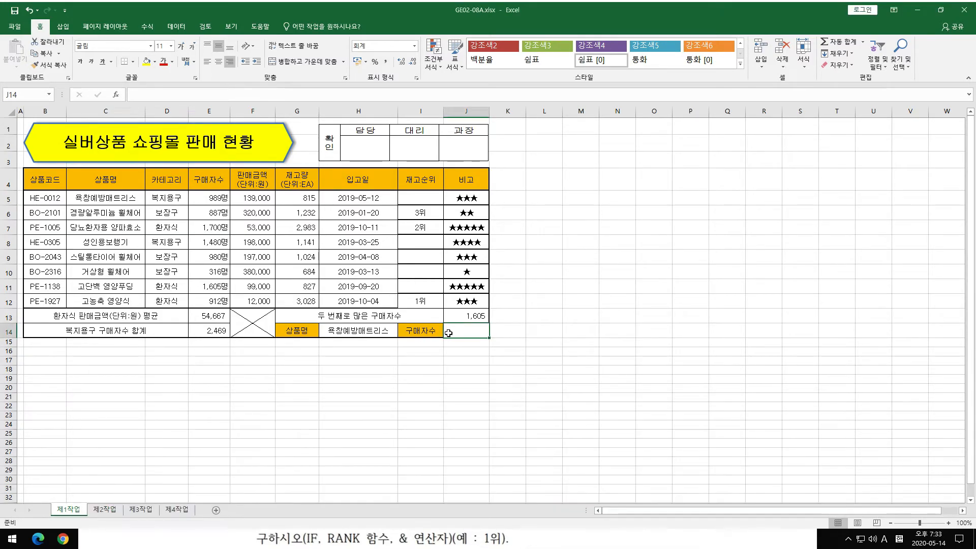
left_click(466, 330)
left_click(473, 539)
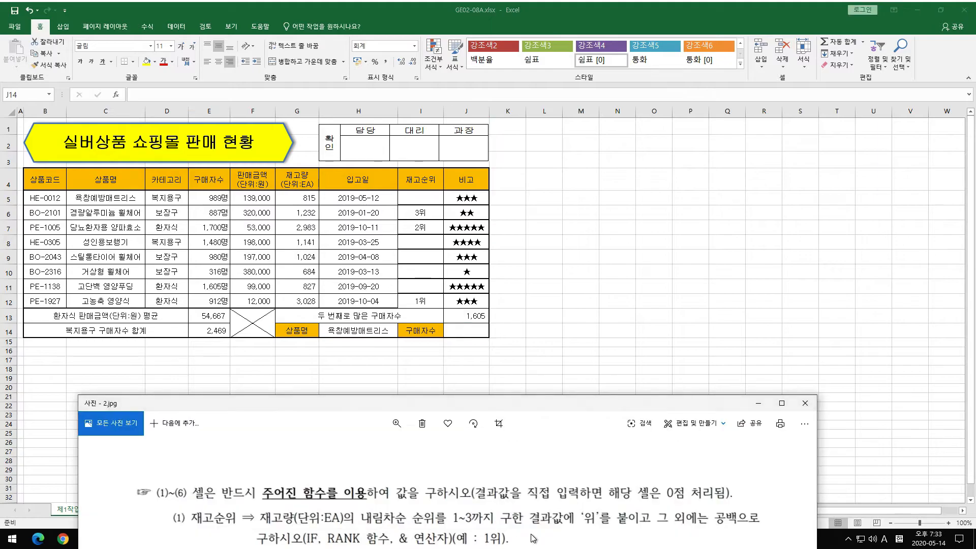
left_click_drag(514, 409, 417, 122)
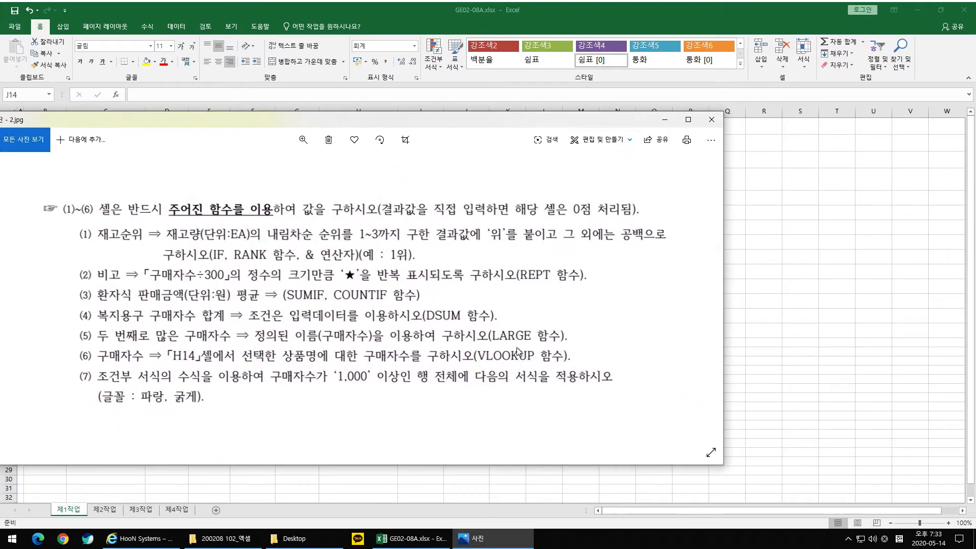
key("alt+F4")
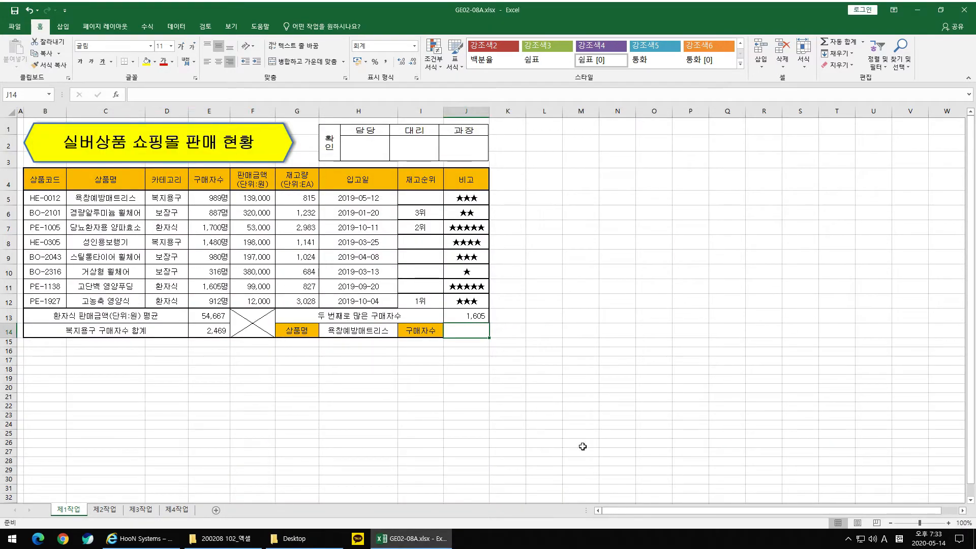
- Begin a VLOOKUP formula in J14 with H14, the selected 상품명, as the lookup value
type("=")
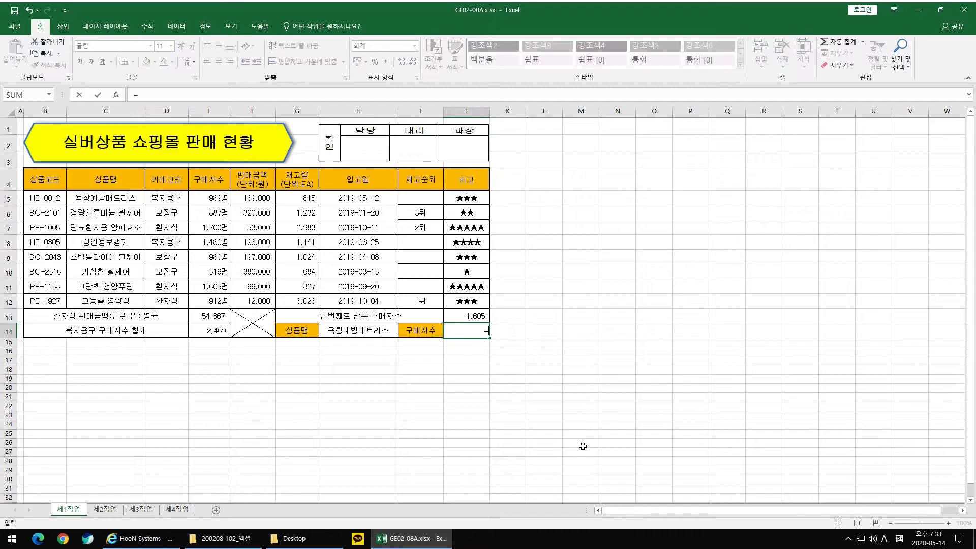
type("vloo")
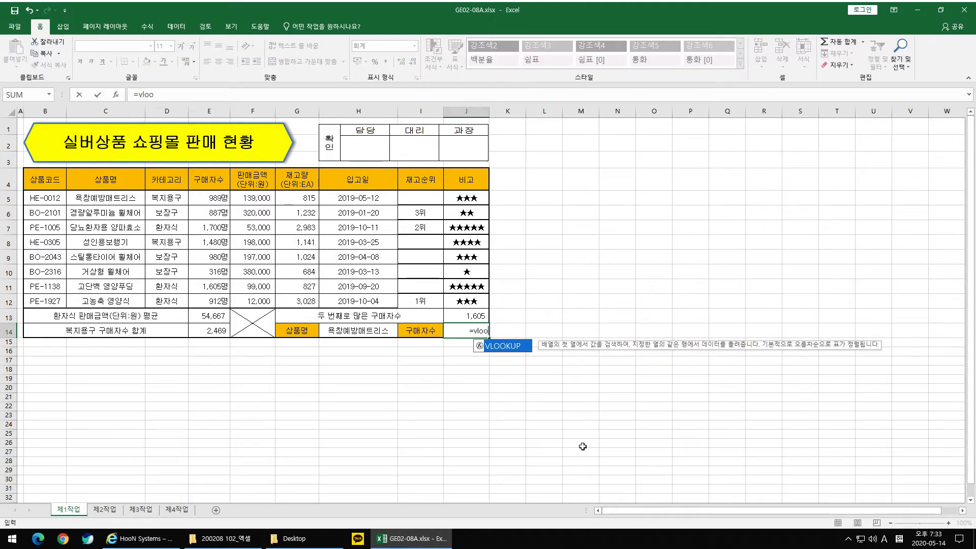
type("kup")
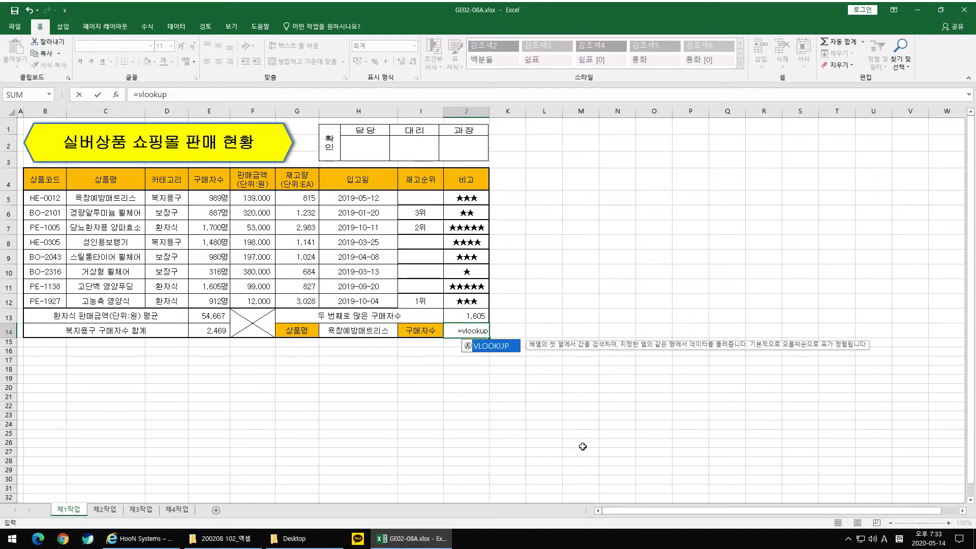
type("(")
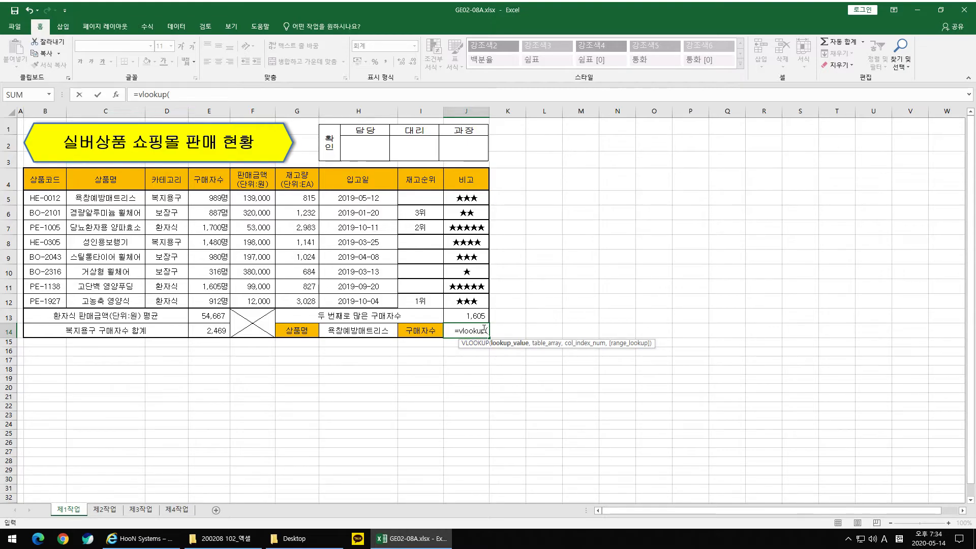
left_click(356, 331)
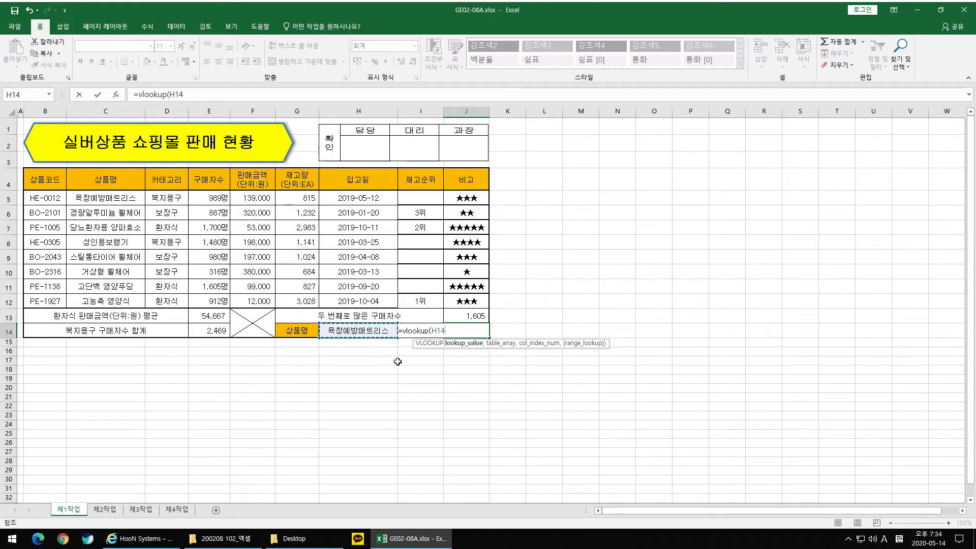
type(",")
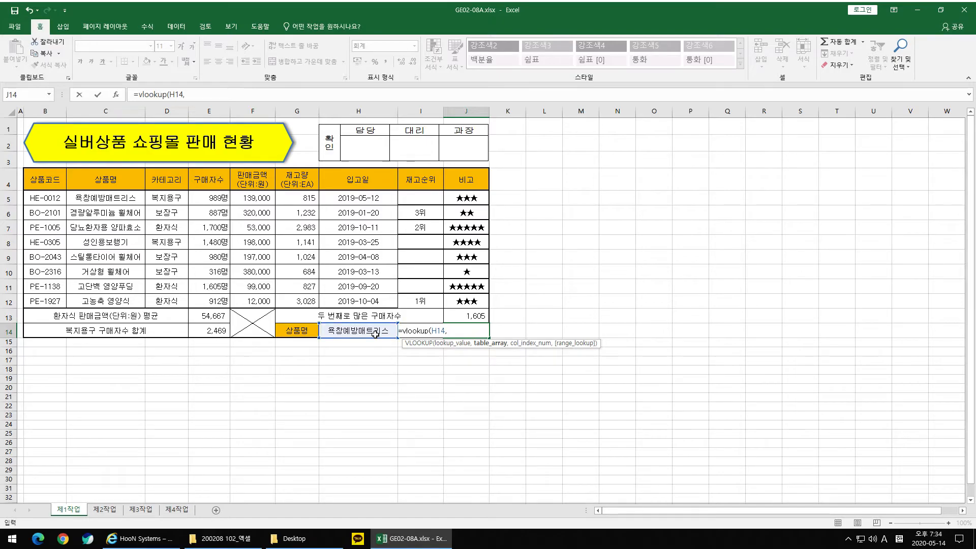
- Complete J14's VLOOKUP with table range C5:G12, column index 3 and exact match 0, and enter the formula
left_click_drag(119, 197, 109, 309)
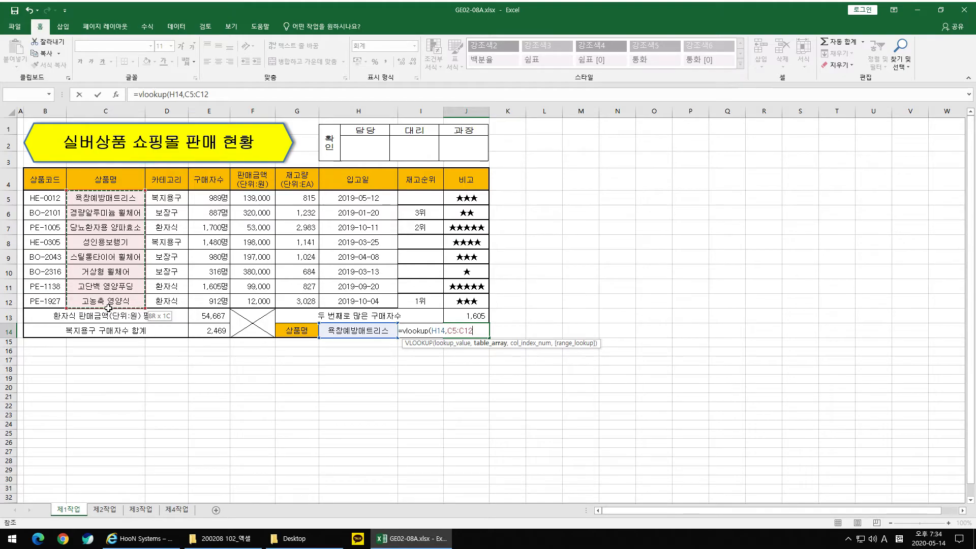
left_click_drag(108, 308, 301, 301)
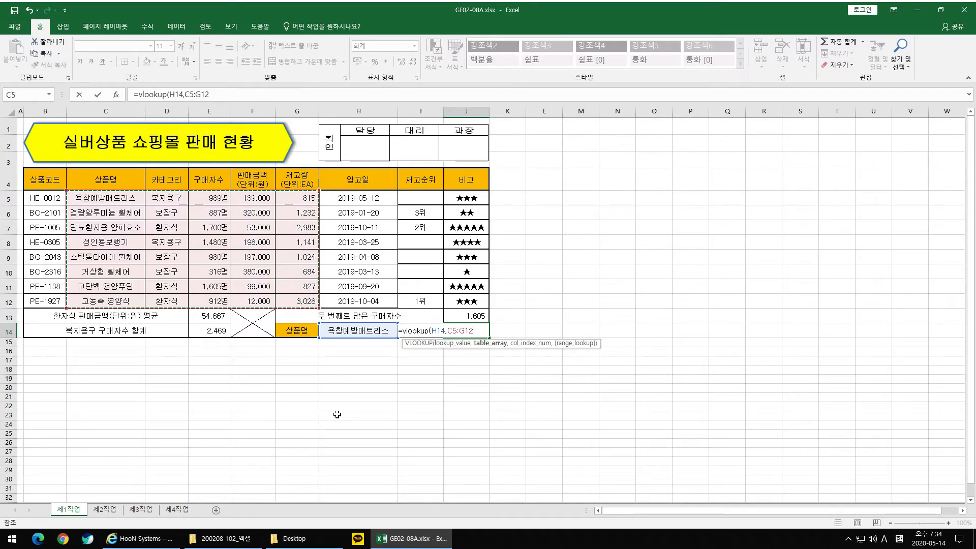
type(",3")
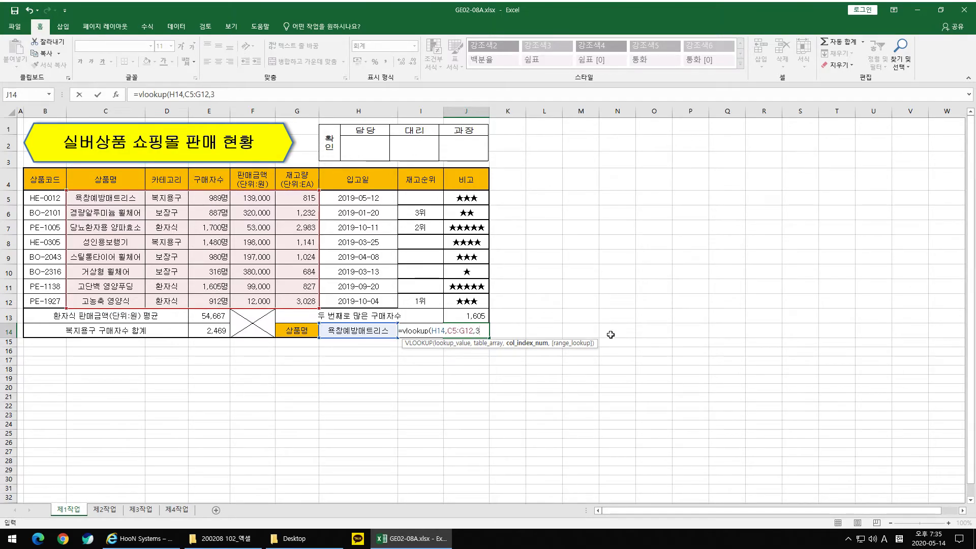
type(",0")
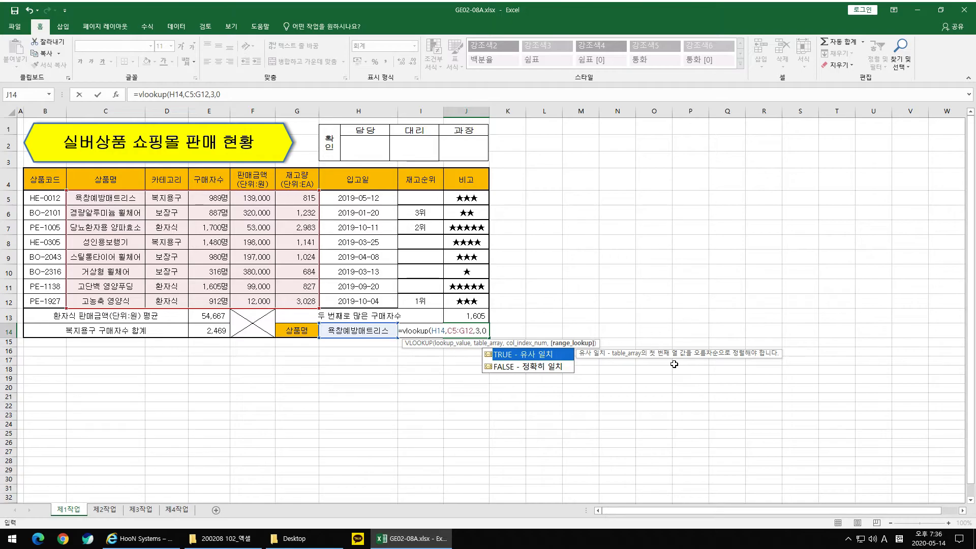
type(")")
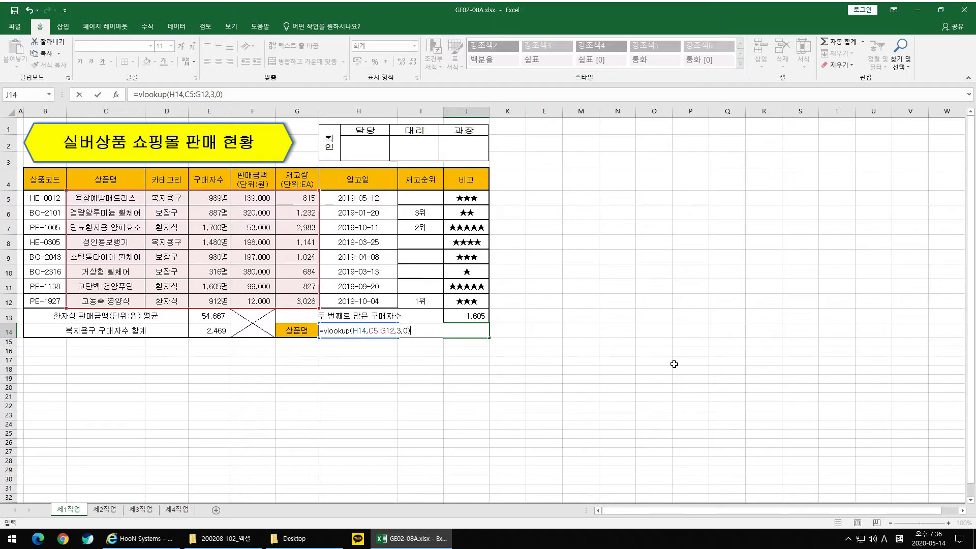
key("Return")
right_click(674, 364)
left_click(478, 336)
left_click(478, 337)
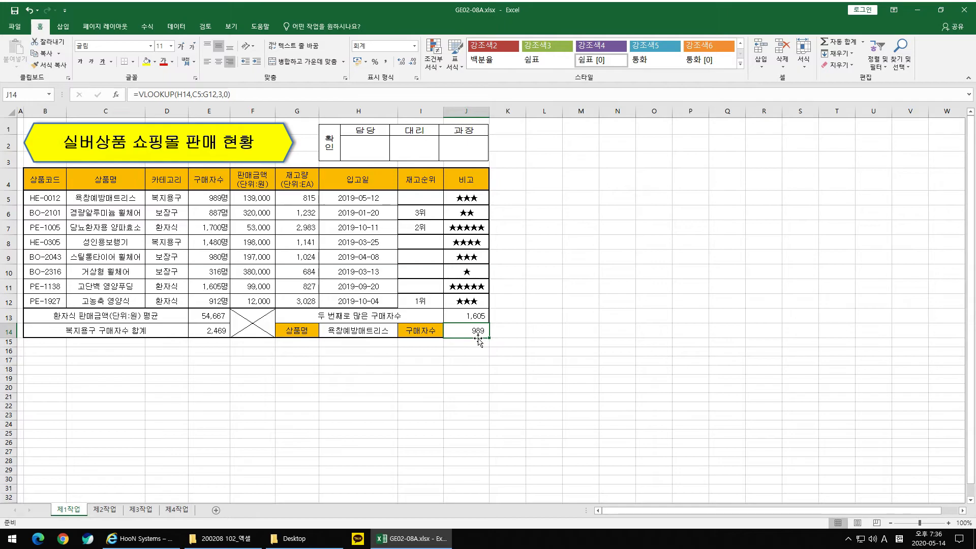
- Test J14's lookup by choosing 스틸통타이어 휠체어 as H14's 상품명
left_click(376, 331)
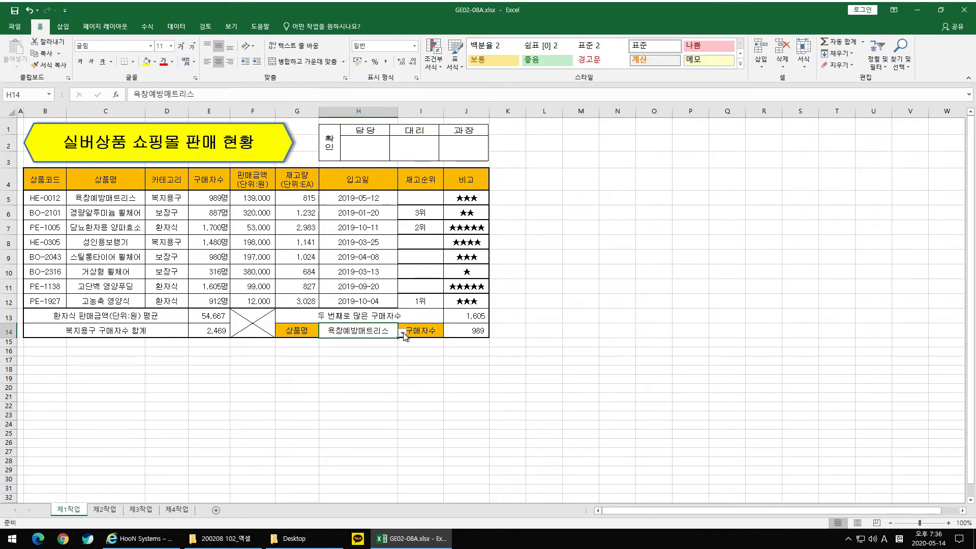
left_click(403, 333)
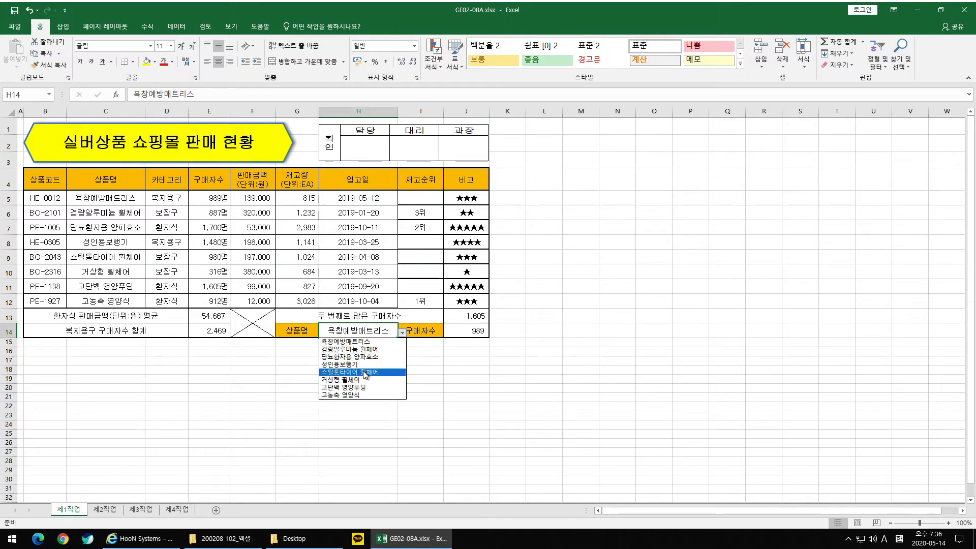
left_click(360, 373)
left_click(480, 338)
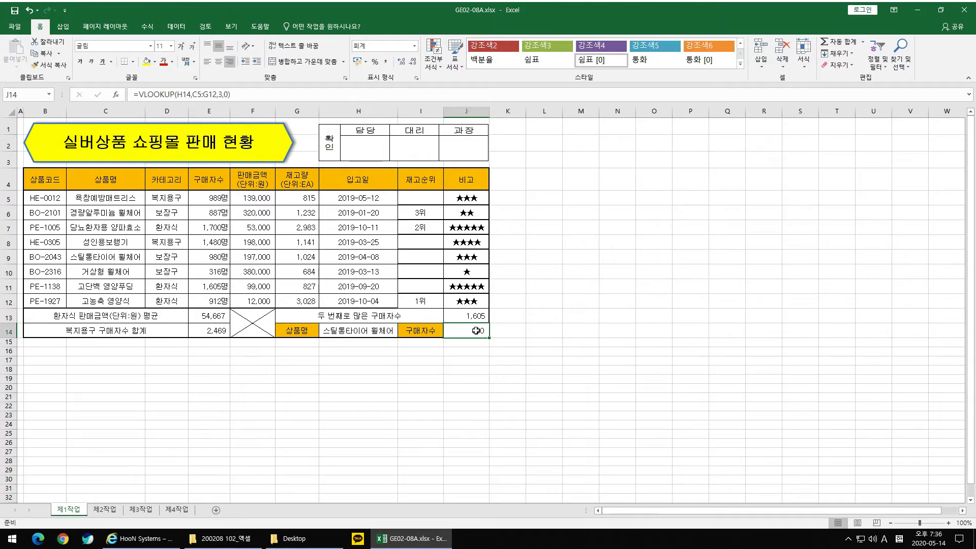
- Try 고단백 영양푸딩 in H14 and compare J14 with that product's 구매자수 in row 11
left_click(379, 333)
left_click(402, 333)
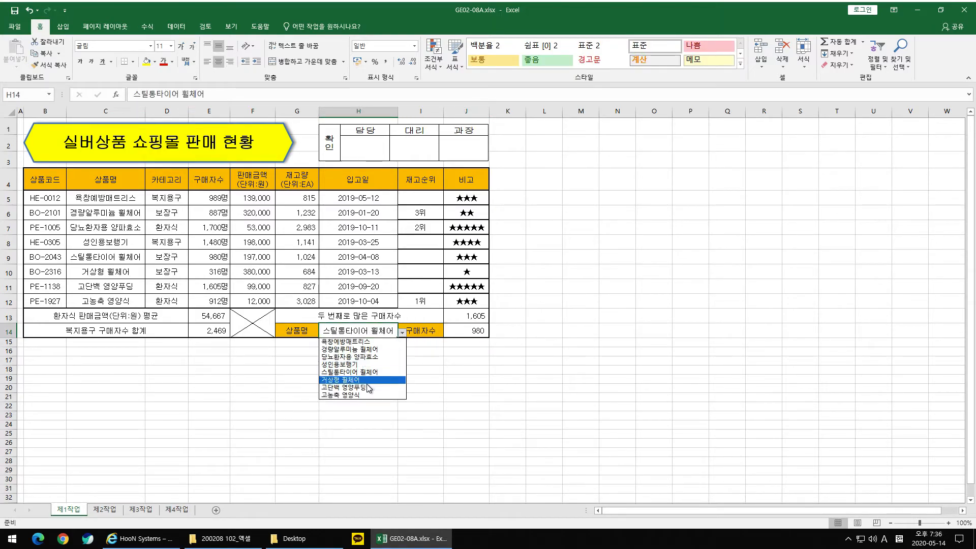
left_click(366, 388)
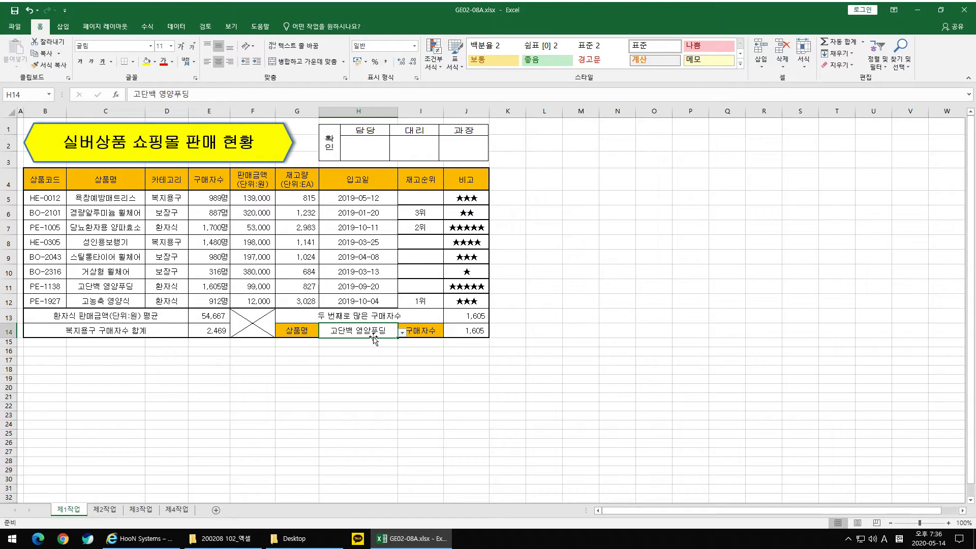
left_click(123, 288)
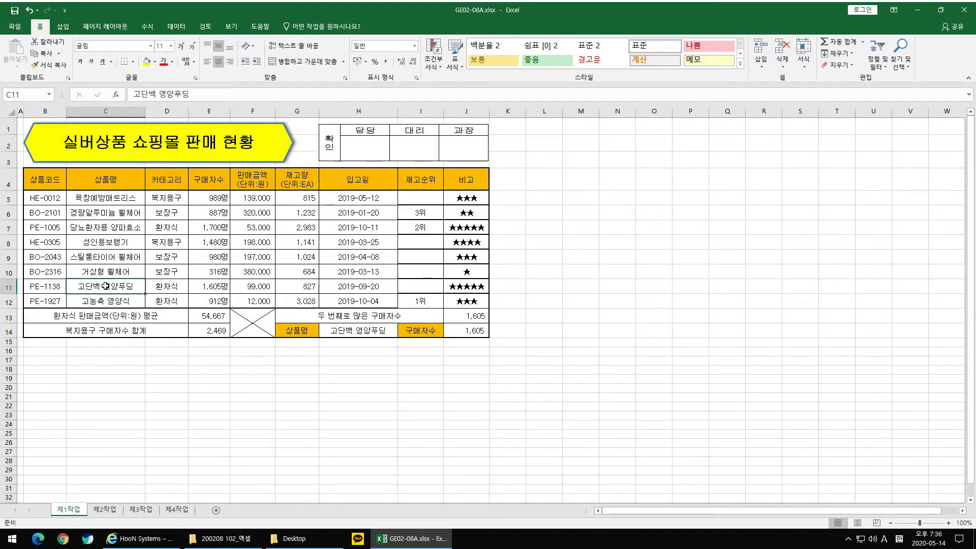
left_click(225, 289)
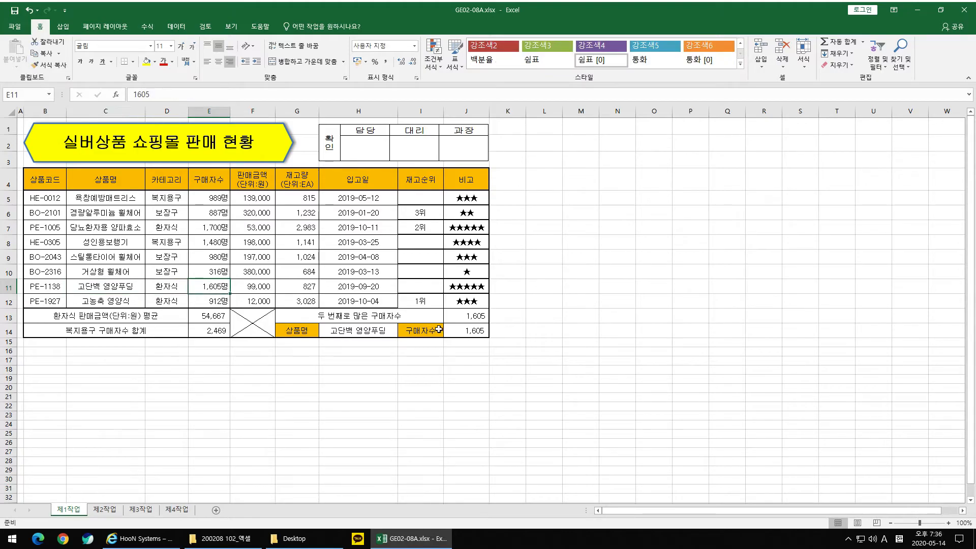
left_click(480, 332)
- Try 고농축 영양식 as H14's 상품명 and check the 구매자수 in J14
left_click(359, 330)
left_click(402, 332)
left_click(377, 399)
left_click(475, 333)
- Set H14's 상품명 to 당뇨환자용 양파효소 and check J14's 구매자수
left_click(389, 336)
left_click(402, 332)
left_click(402, 332)
left_click(402, 332)
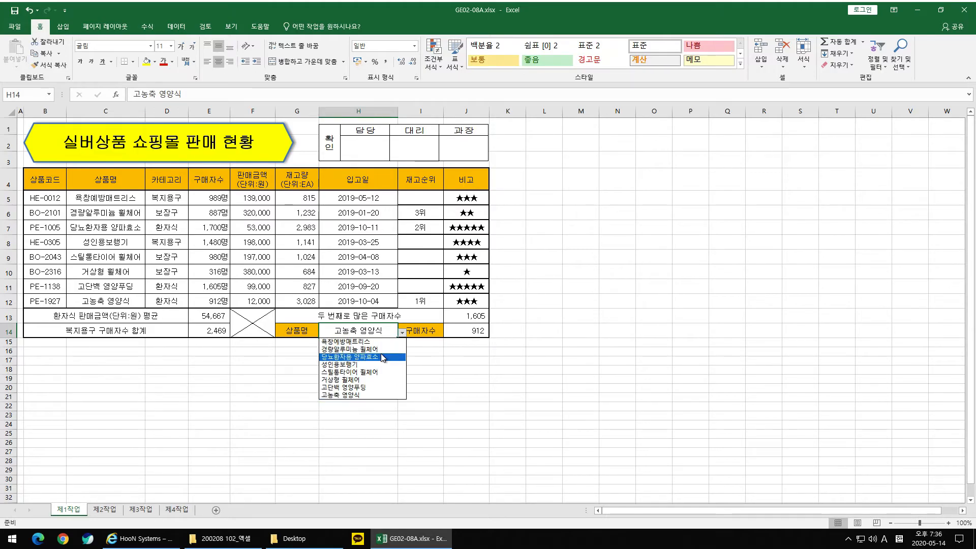
left_click(370, 356)
left_click(469, 336)
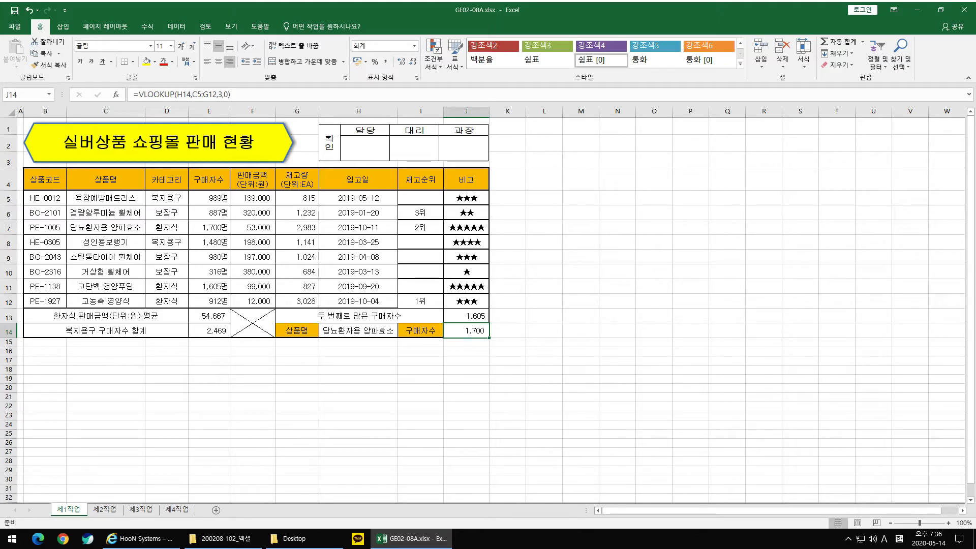
- Read task (7) on conditional formatting in the 2.jpg instructions image, and move the image clear of the table
left_click_drag(975, 186, 508, 79)
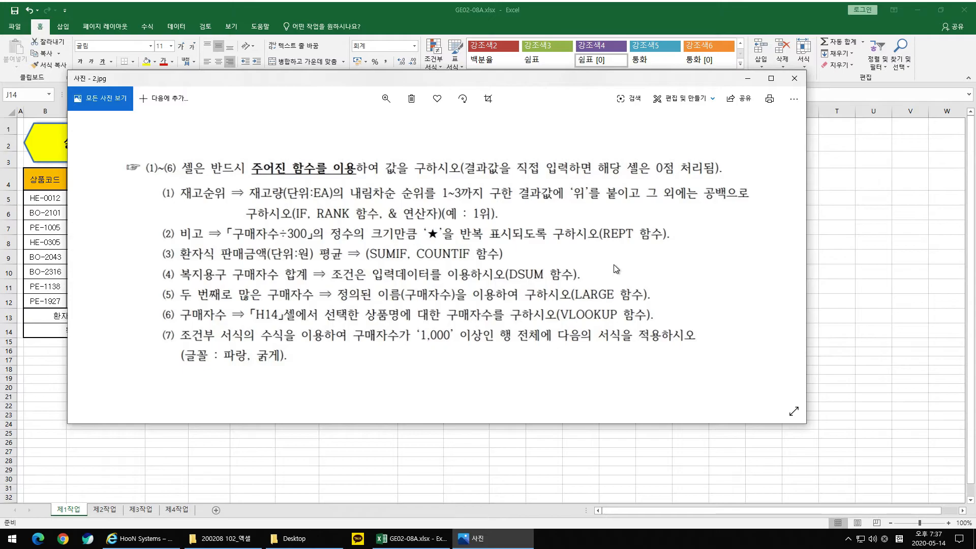
left_click_drag(478, 84, 975, 305)
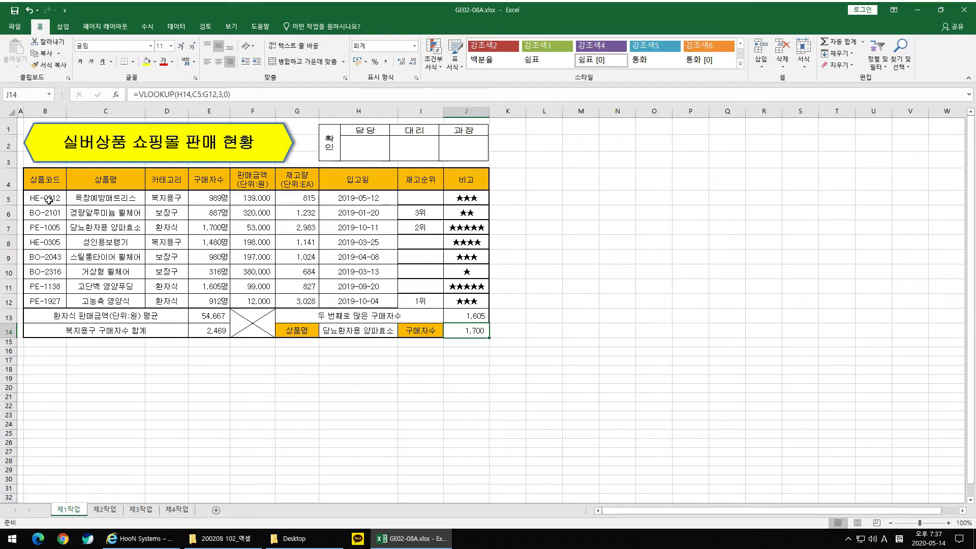
left_click_drag(49, 182, 465, 336)
left_click(393, 213)
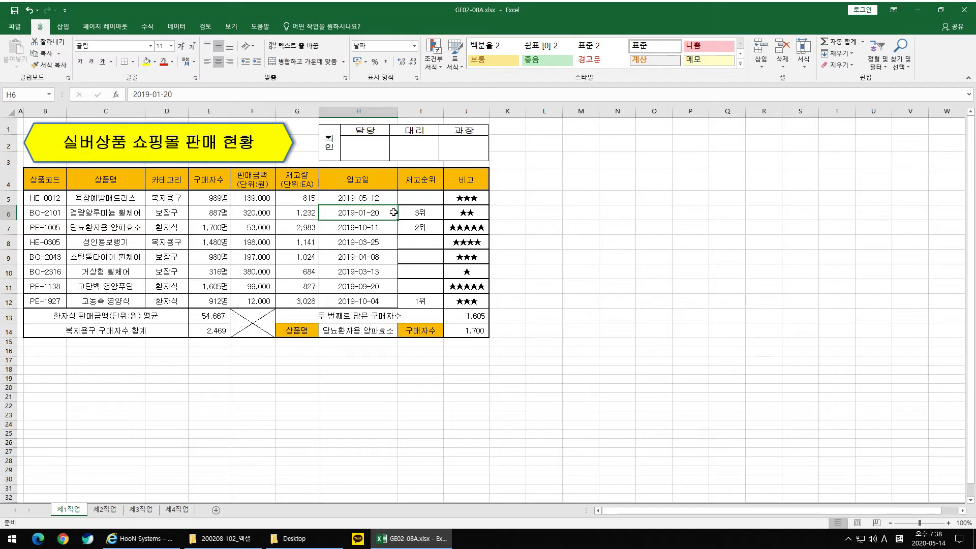
- Examine data rows 5 to 12 and their 구매자수, apart from the header and summary rows, for the whole-row formatting condition
left_click_drag(50, 198, 467, 205)
left_click_drag(46, 179, 483, 186)
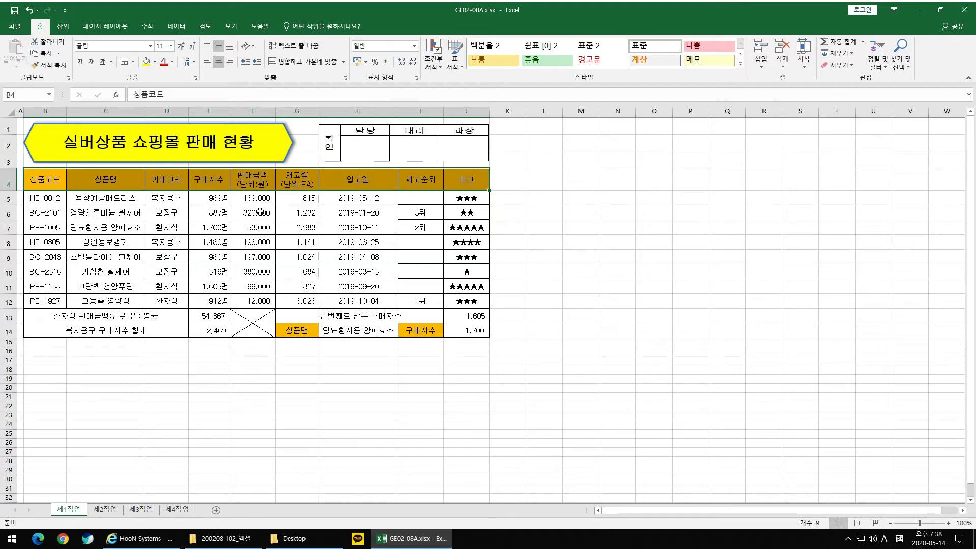
left_click_drag(220, 199, 214, 297)
left_click_drag(104, 213, 482, 222)
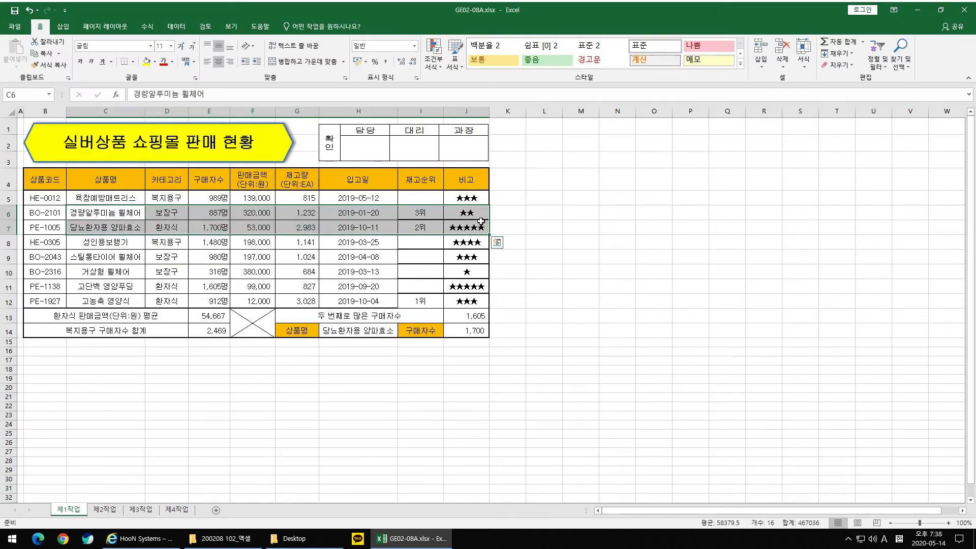
left_click(478, 219)
left_click_drag(45, 182, 467, 181)
left_click_drag(49, 313, 482, 325)
left_click(467, 287)
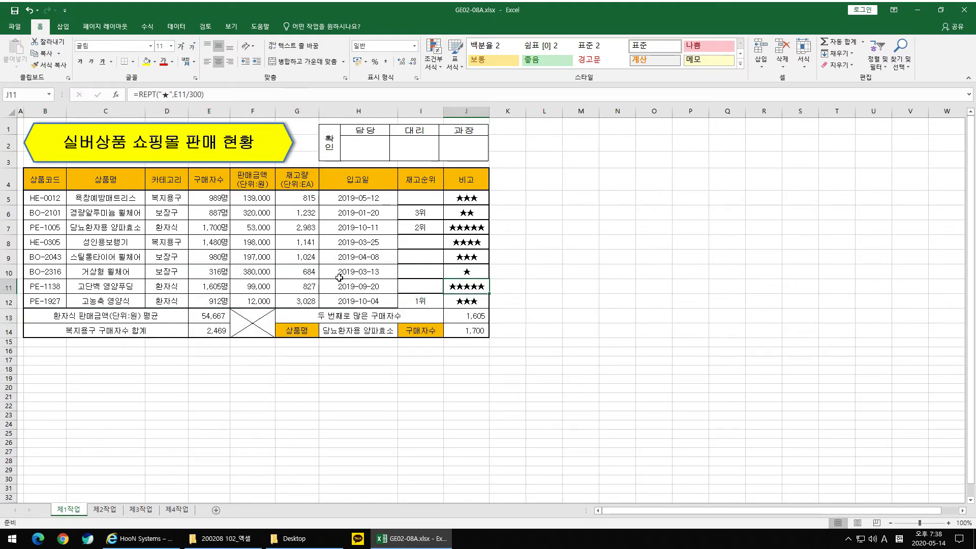
left_click_drag(46, 200, 477, 308)
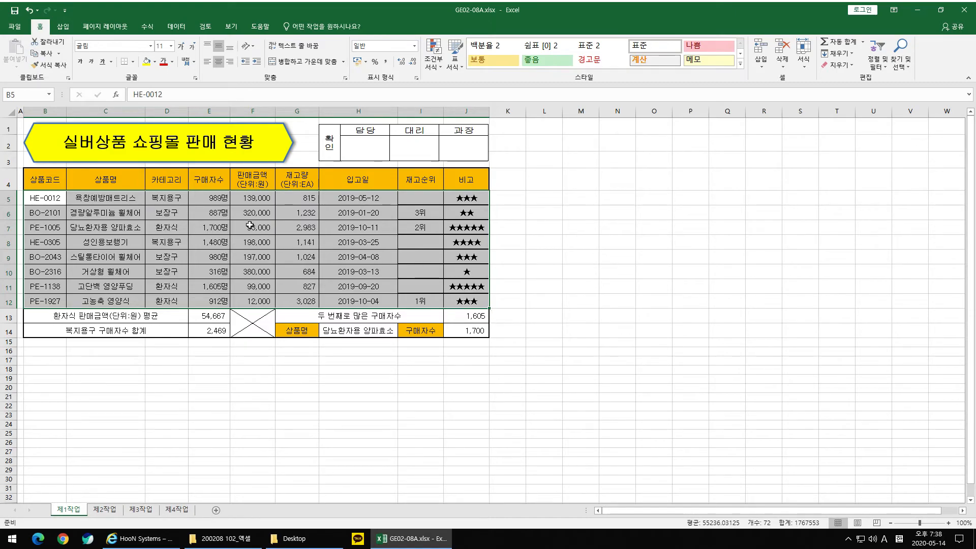
left_click(220, 201)
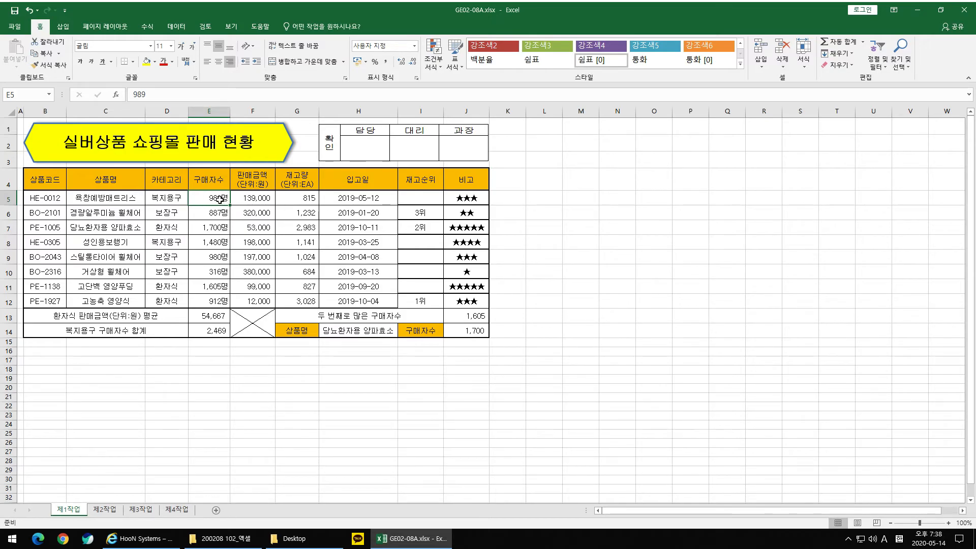
left_click_drag(28, 197, 473, 193)
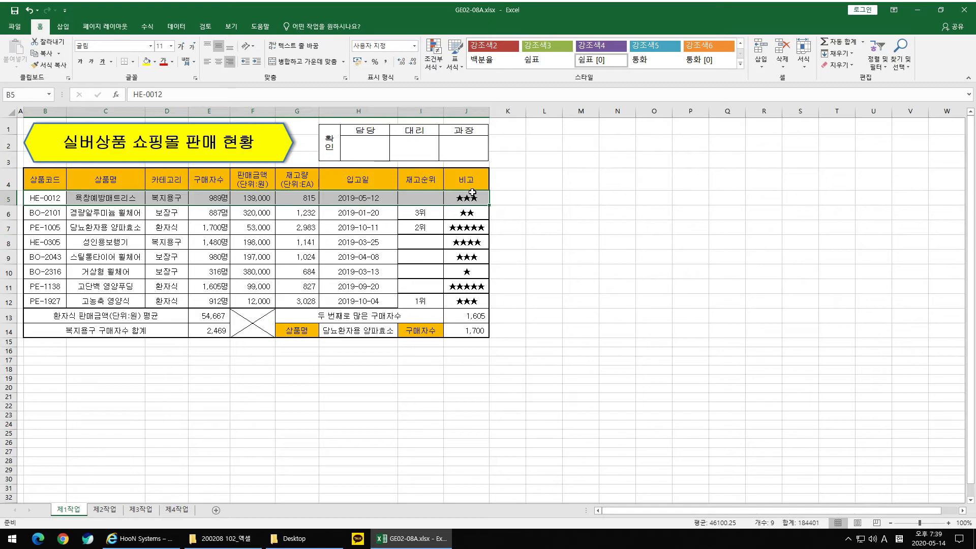
left_click_drag(473, 192, 473, 193)
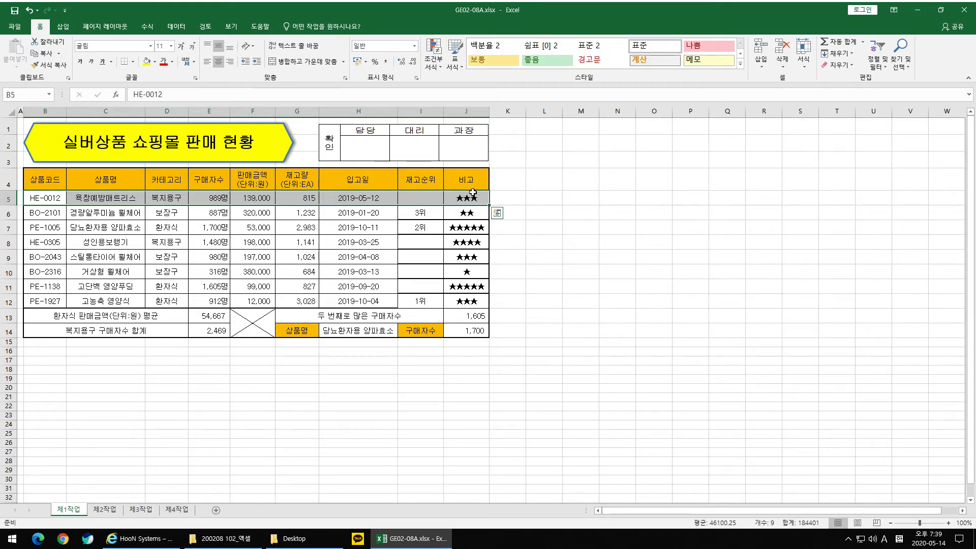
left_click(466, 228)
left_click(414, 281)
- Start a new conditional formatting rule for B5:J12 that uses a formula to determine which cells to format
left_click_drag(44, 201, 467, 303)
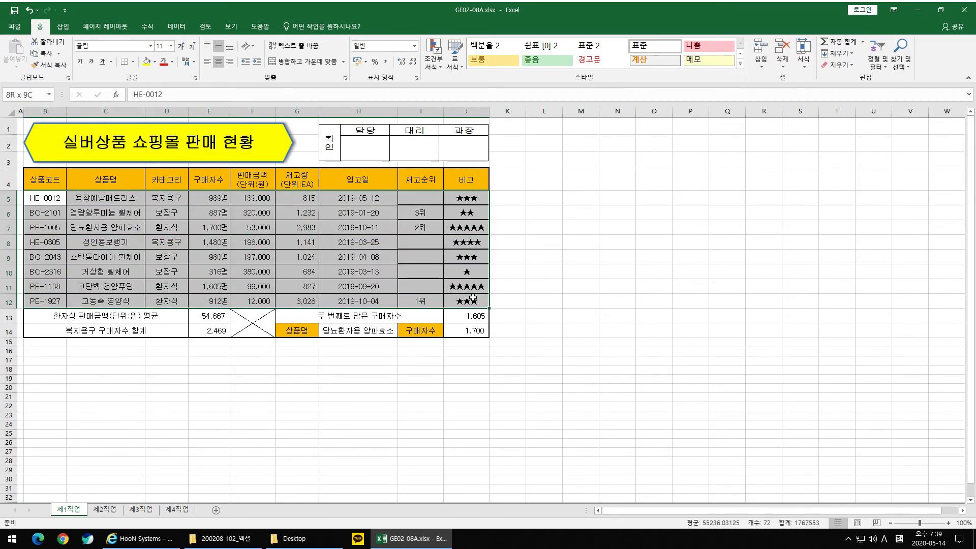
left_click(440, 70)
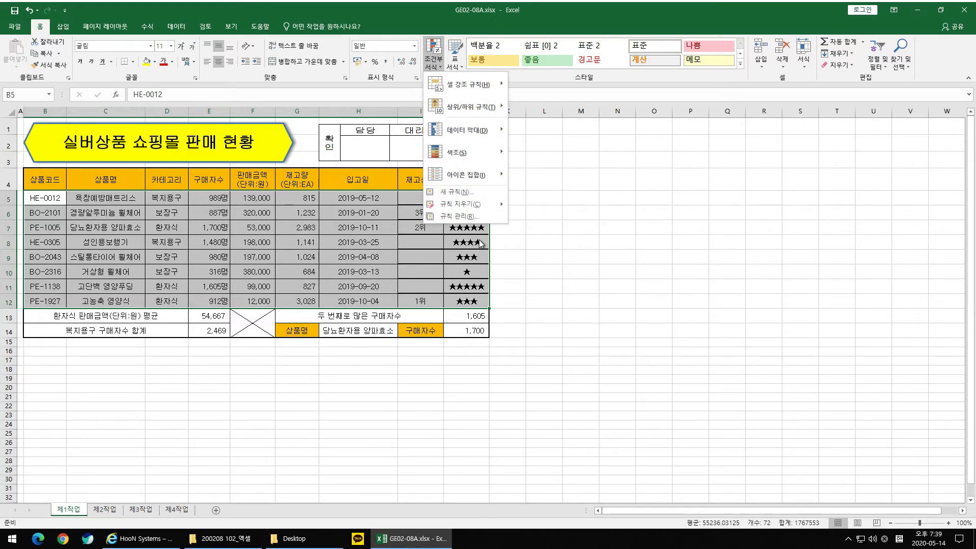
left_click(467, 193)
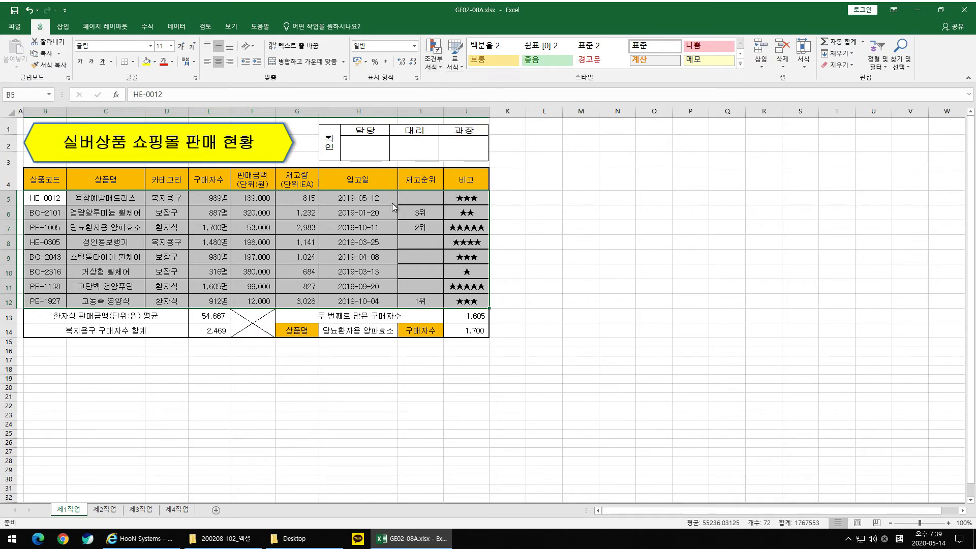
left_click_drag(671, 275, 601, 120)
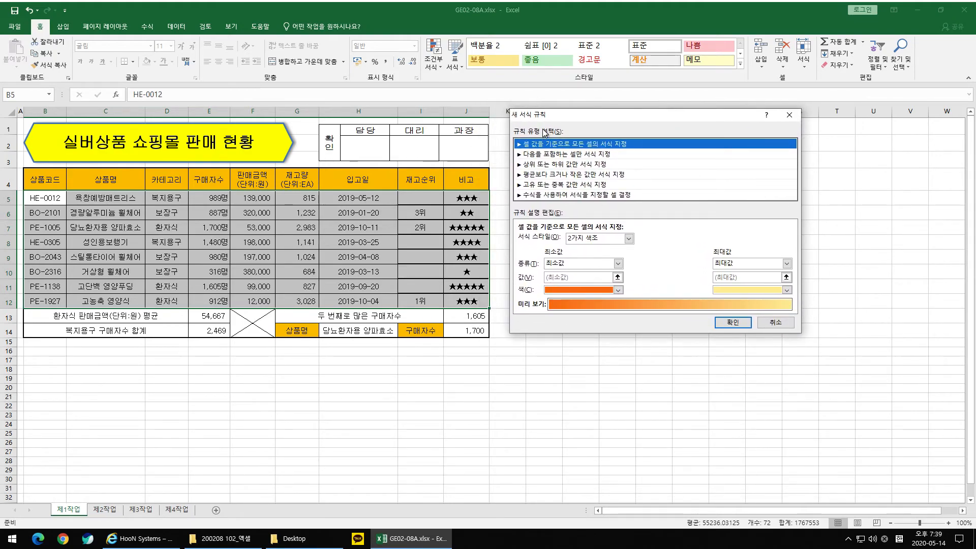
left_click(567, 195)
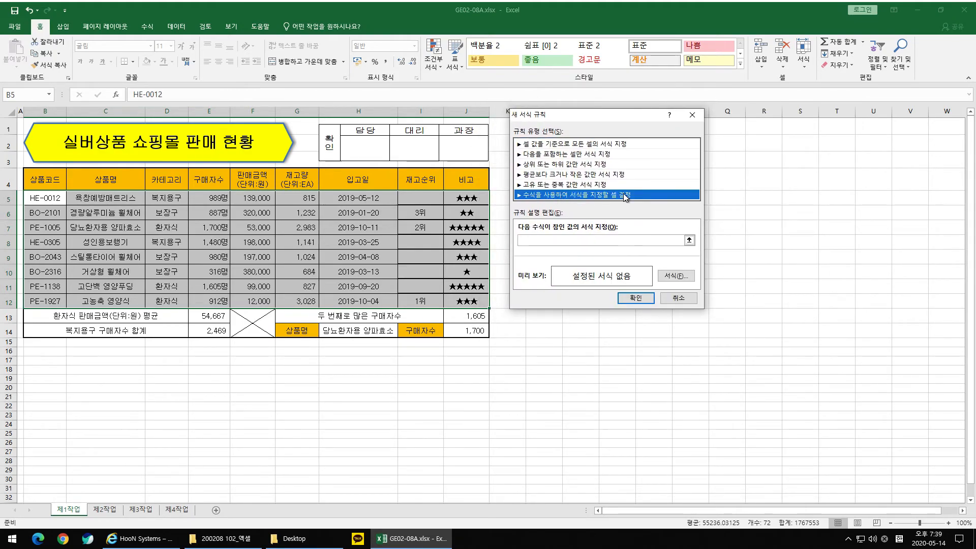
- Enter the rule formula =$E5>=1000, locking only the 구매자수 column of the reference
left_click(545, 242)
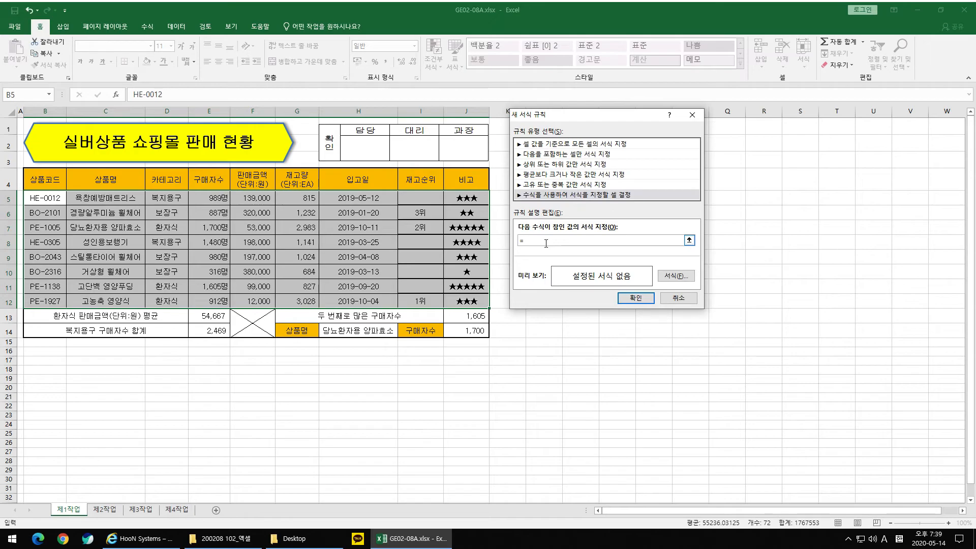
left_click(206, 200)
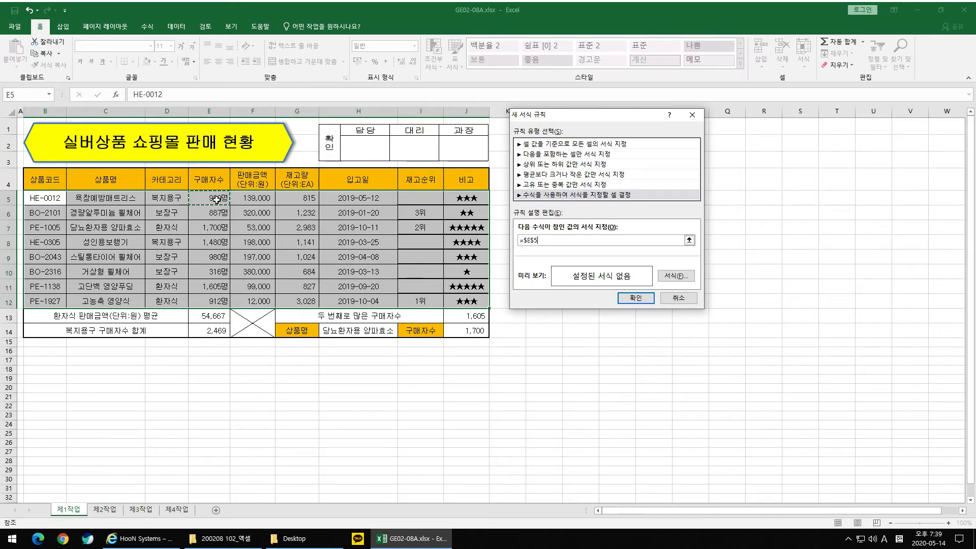
left_click(548, 243)
key("F4")
left_click_drag(529, 240, 523, 241)
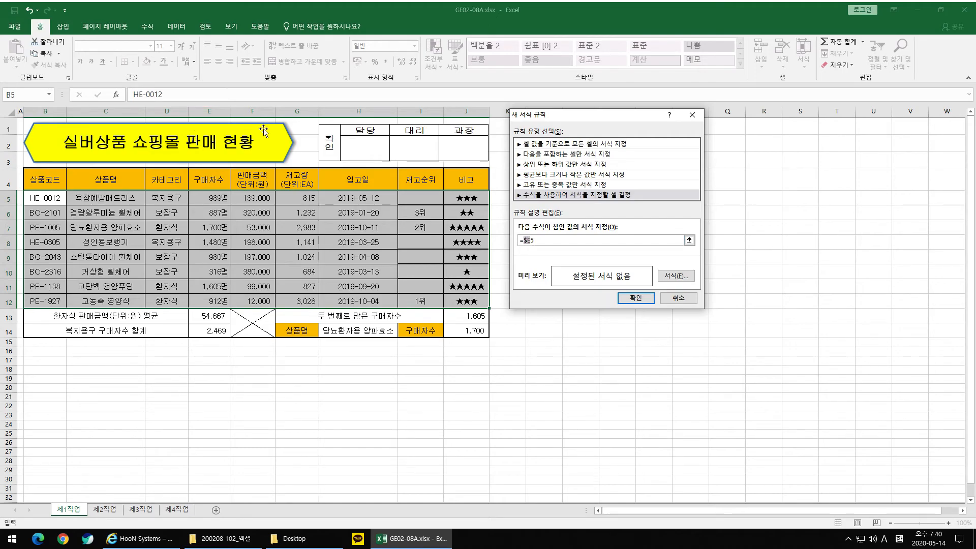
left_click(541, 242)
- Set the font style of the rule's format to 굵게 (bold)
left_click(677, 275)
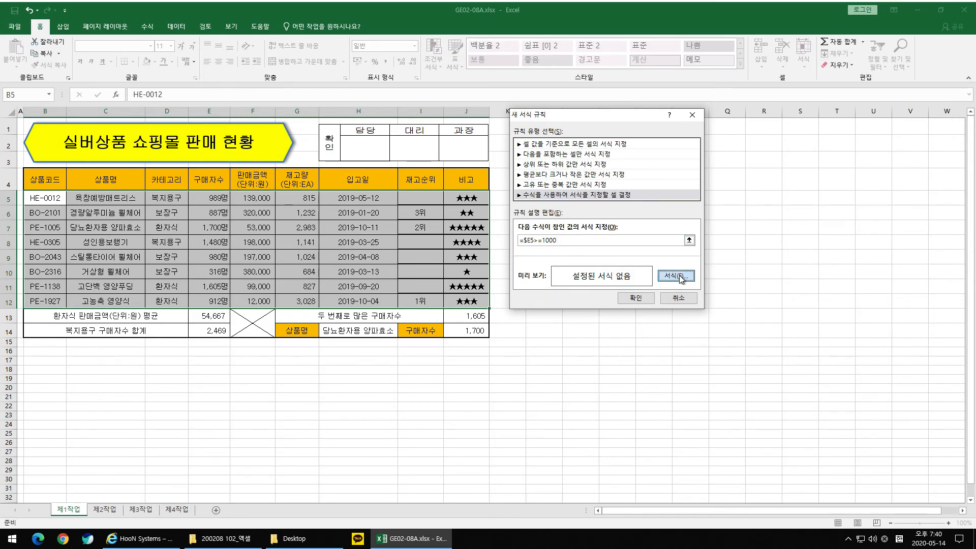
left_click_drag(668, 226, 602, 124)
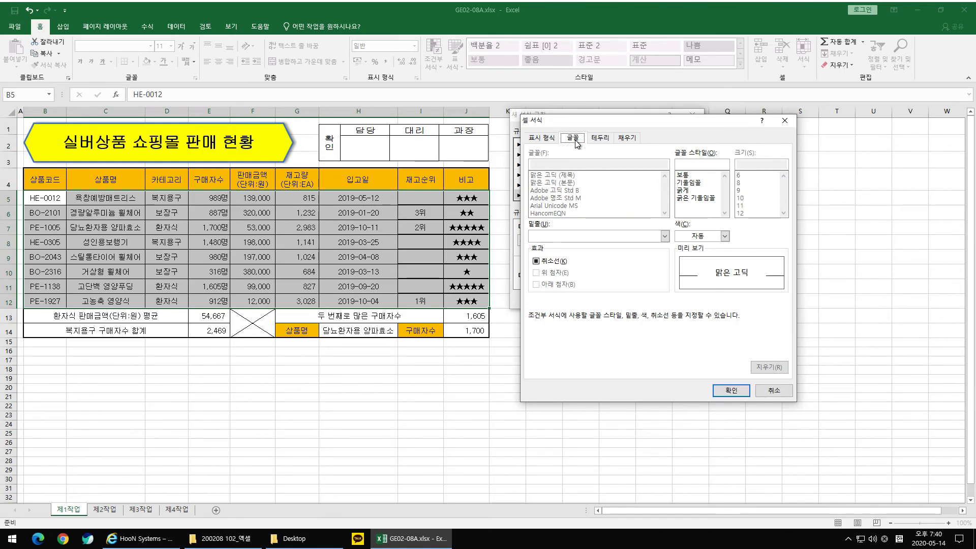
left_click(694, 192)
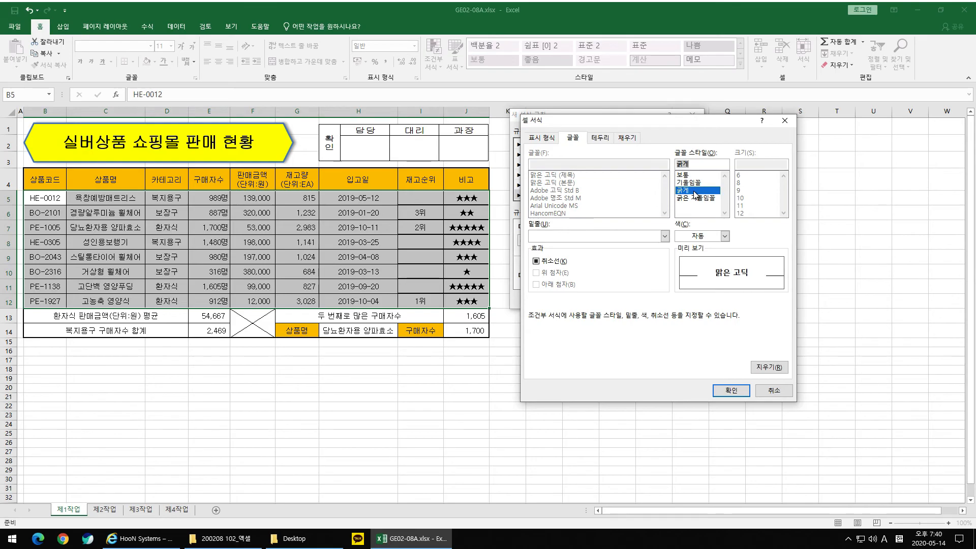
left_click(724, 236)
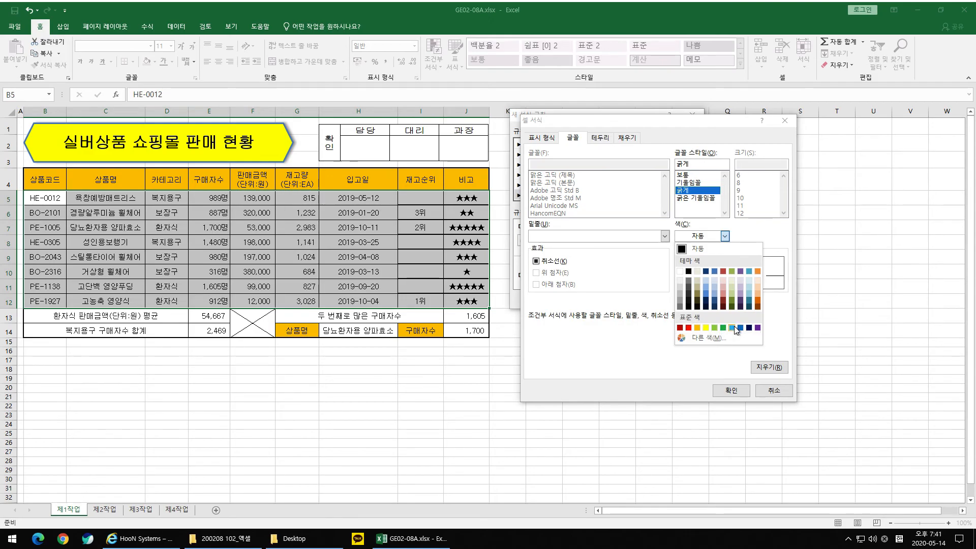
left_click(710, 338)
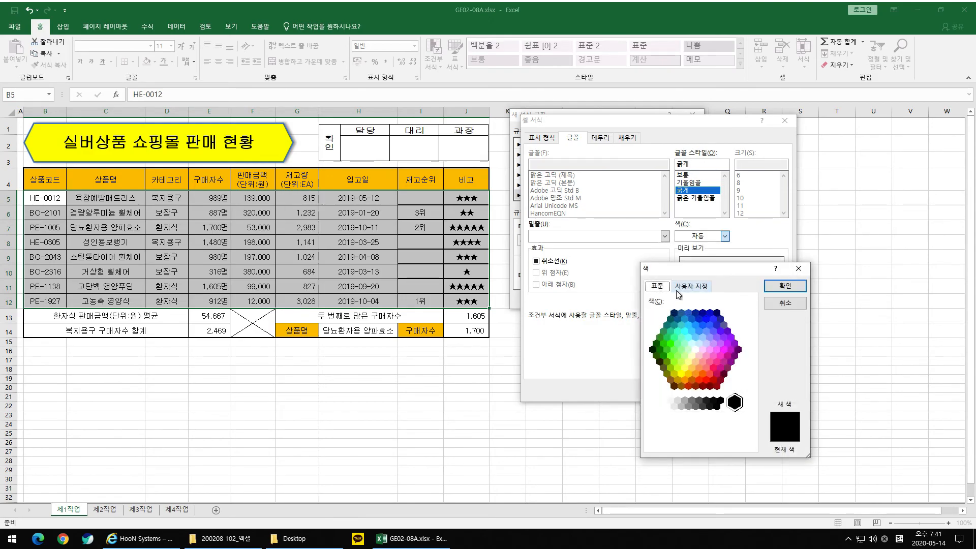
left_click(692, 287)
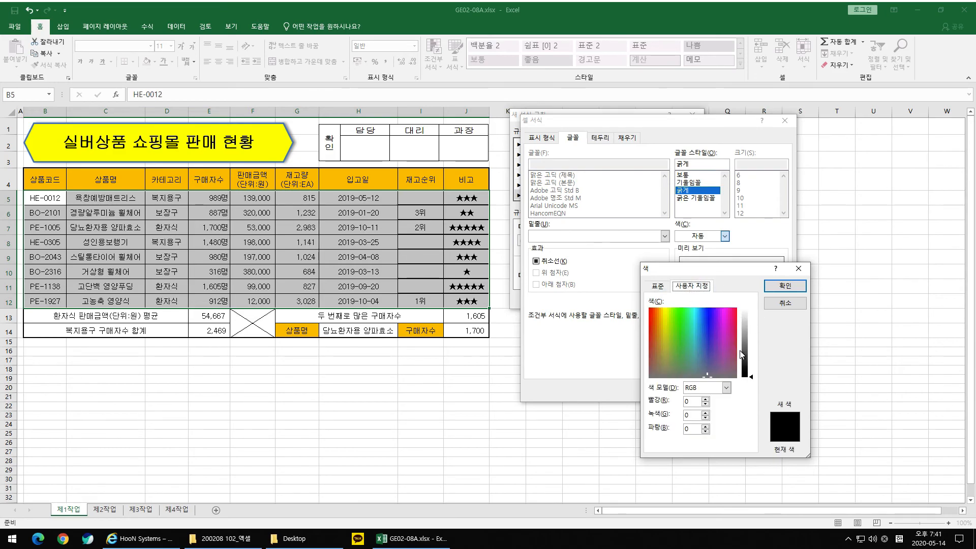
left_click(796, 304)
- Set the rule's font color to the standard blue and apply the finished rule to the data rows
left_click(725, 237)
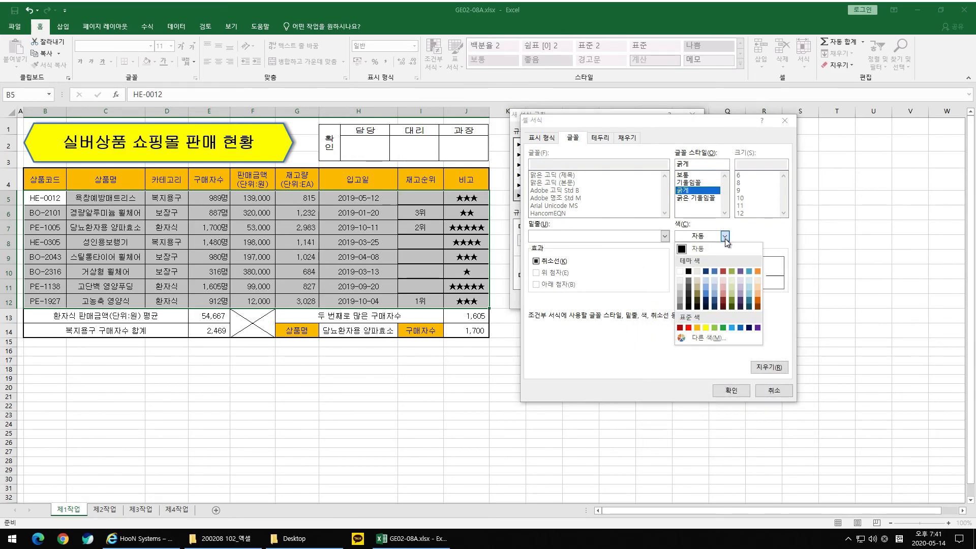
left_click(741, 327)
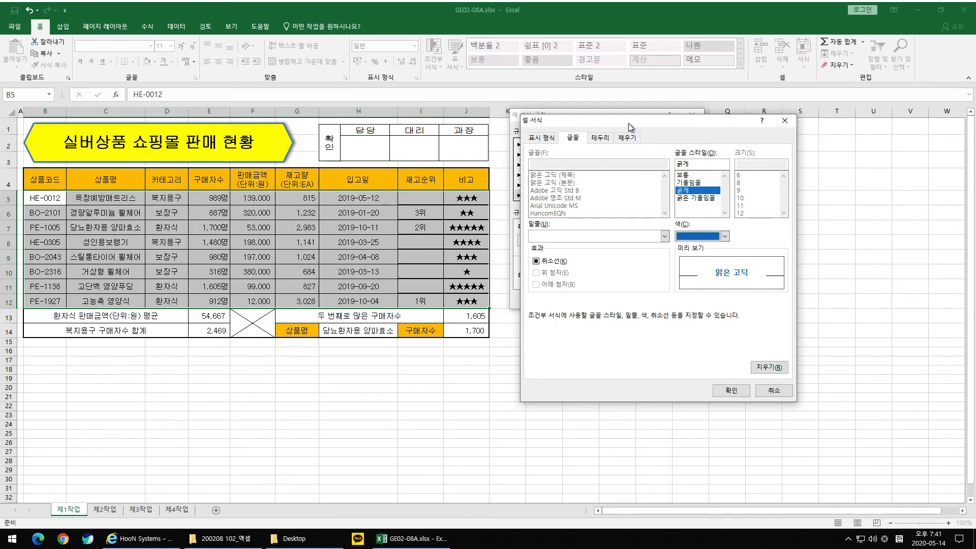
left_click_drag(601, 120, 740, 188)
left_click(870, 459)
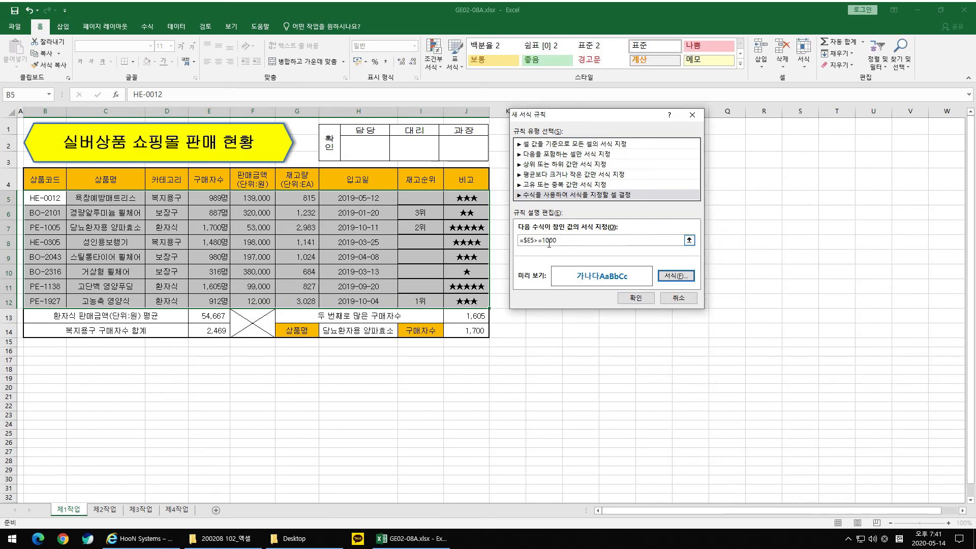
left_click(636, 299)
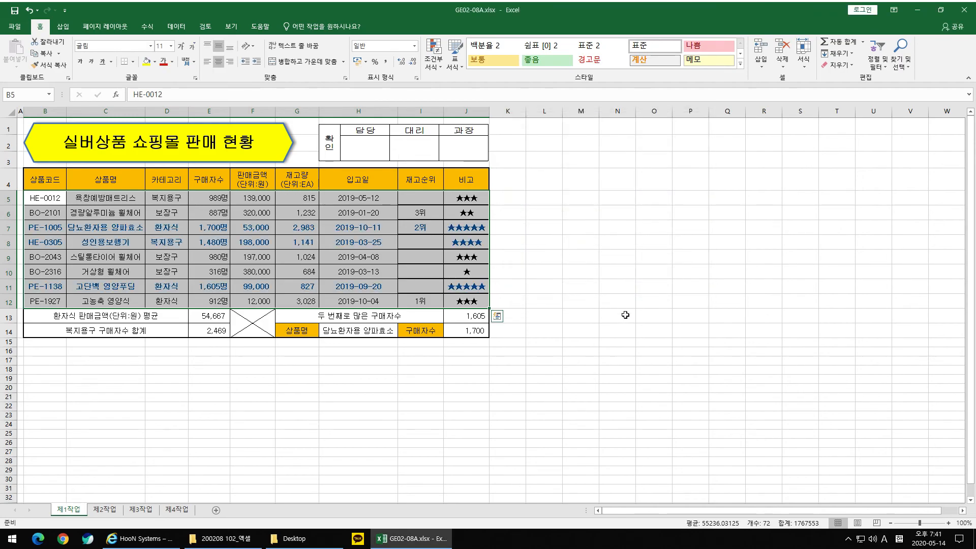
- Compare the formatted rows in B5:J12 with their 구매자수 values in E5:E12 against the 1,000 condition
left_click_drag(48, 227, 491, 235)
left_click(208, 242)
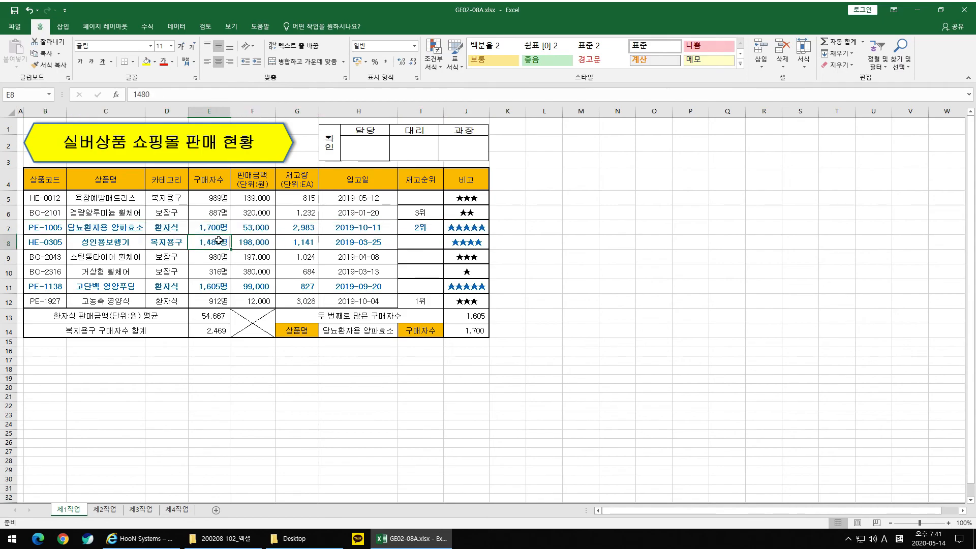
mouse_move(48, 199)
left_mouse_down()
mouse_move(428, 272)
mouse_move(481, 299)
left_mouse_up()
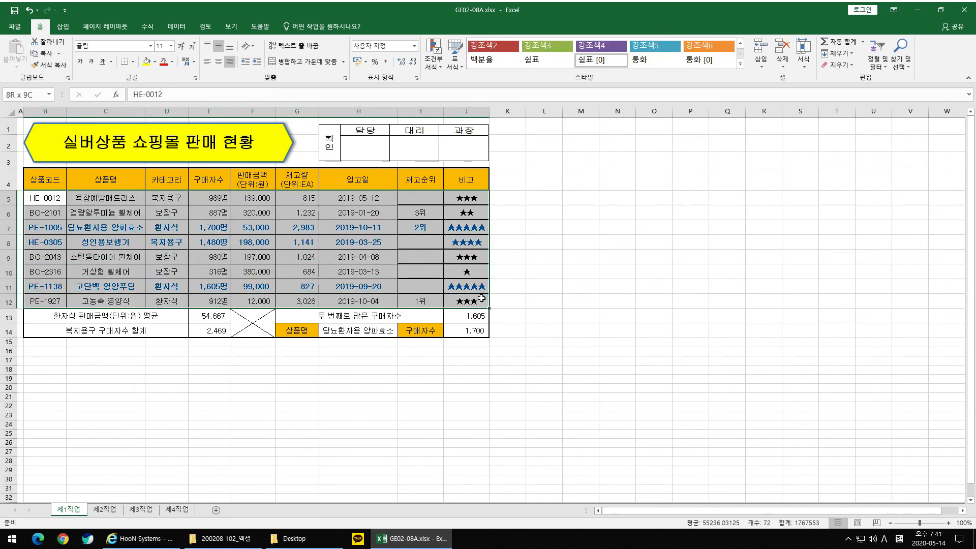
left_click(618, 301)
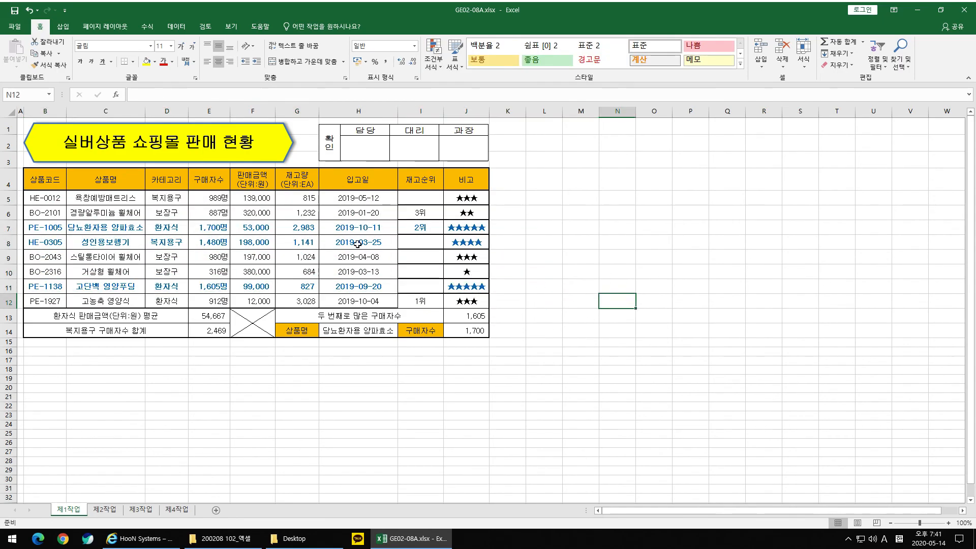
left_click(214, 198)
left_click_drag(214, 198, 215, 303)
left_click_drag(60, 231, 173, 229)
left_click_drag(254, 228, 480, 232)
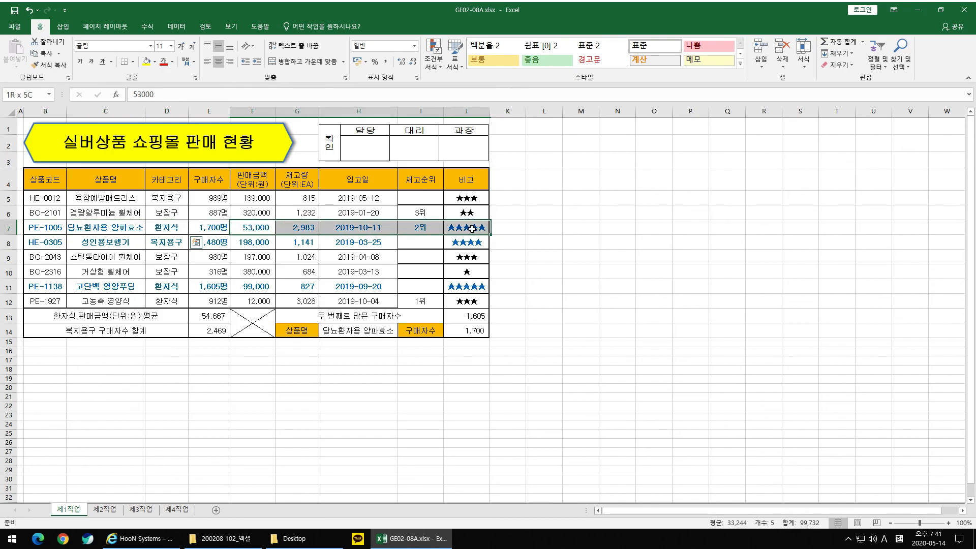
left_click_drag(214, 200, 227, 304)
left_click(223, 302)
left_click(420, 252)
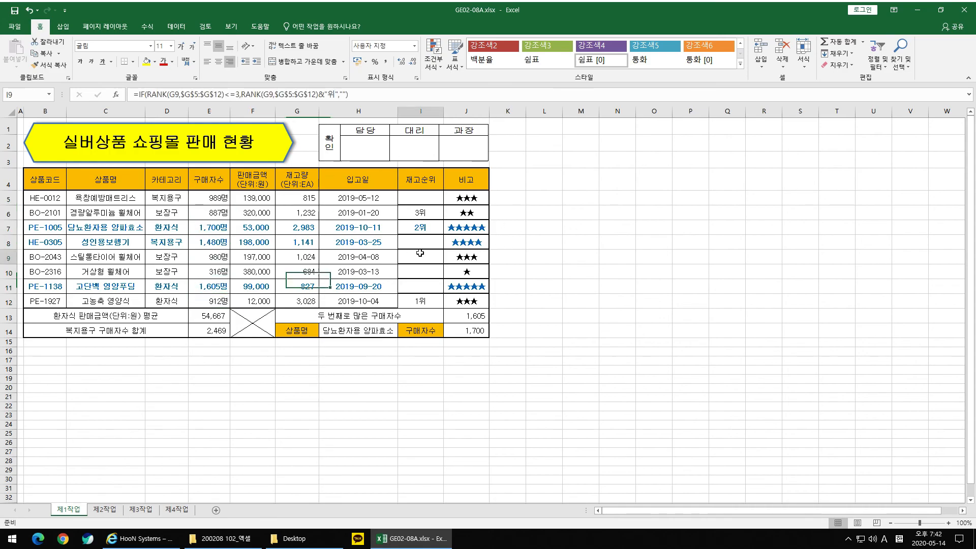
left_click_drag(51, 199, 457, 302)
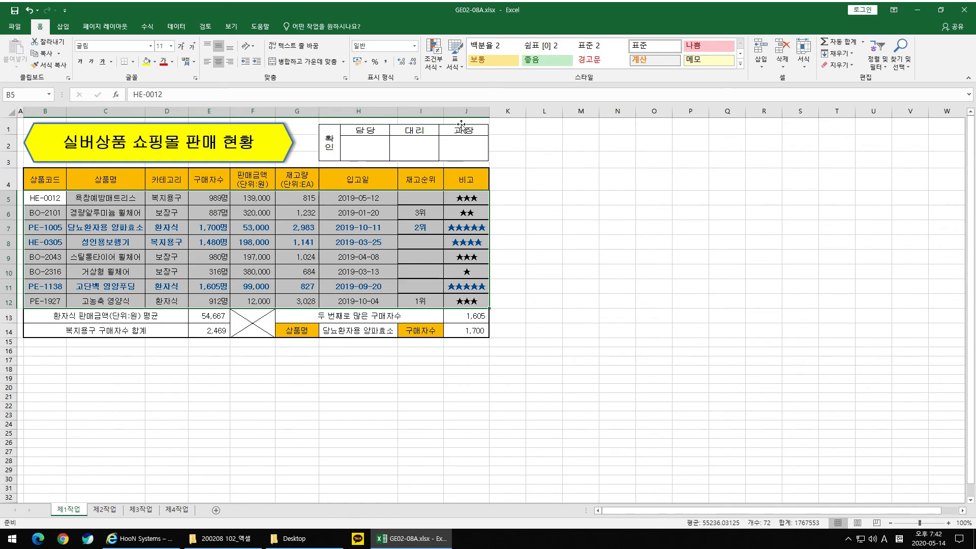
left_click(434, 56)
left_click(434, 56)
left_click(359, 257)
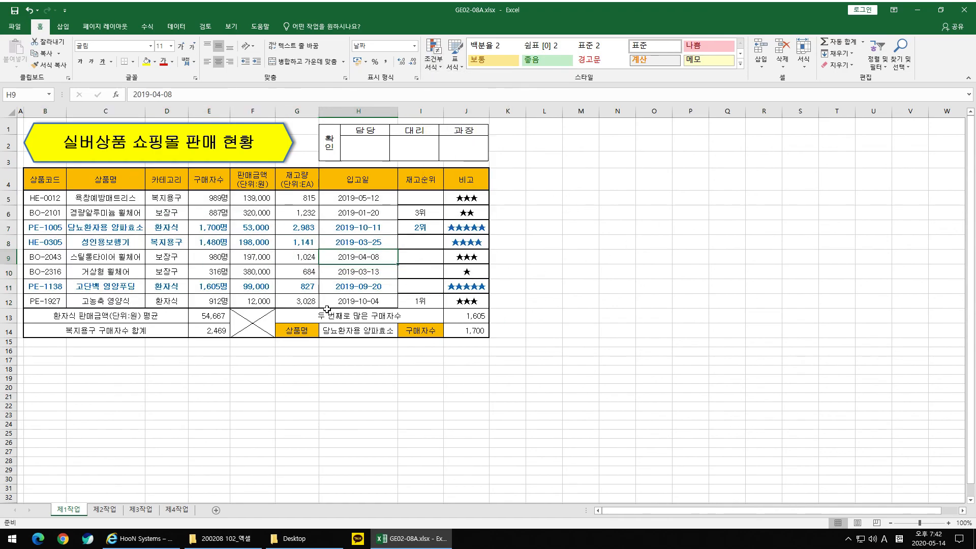
left_click(316, 285)
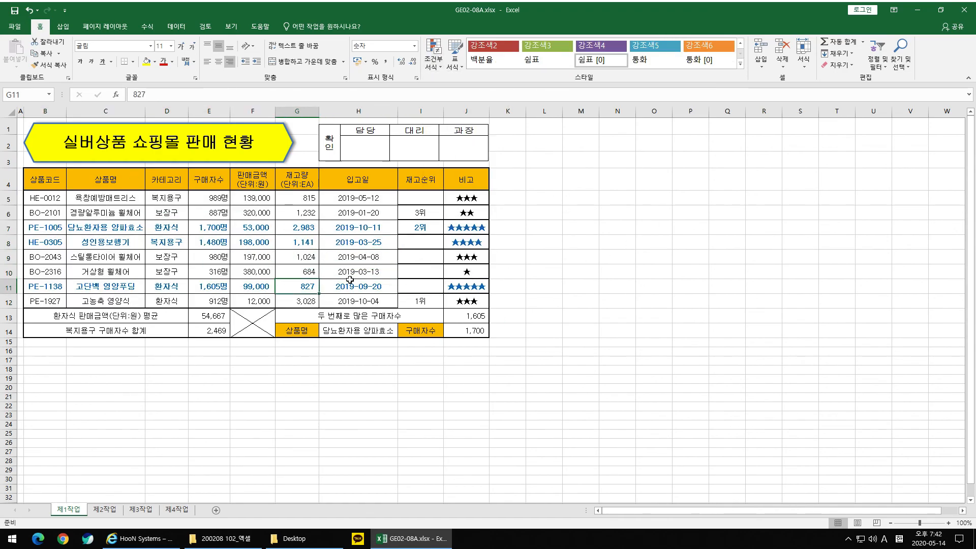
- Try 1000 as the 구매자수 in E5 to test the whole-row formatting on row 5
left_click(223, 199)
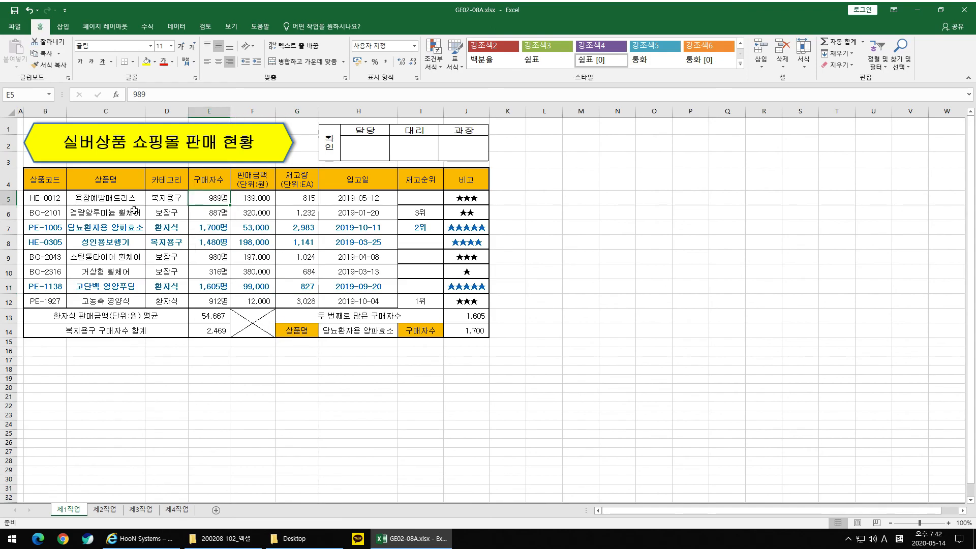
left_click(98, 199)
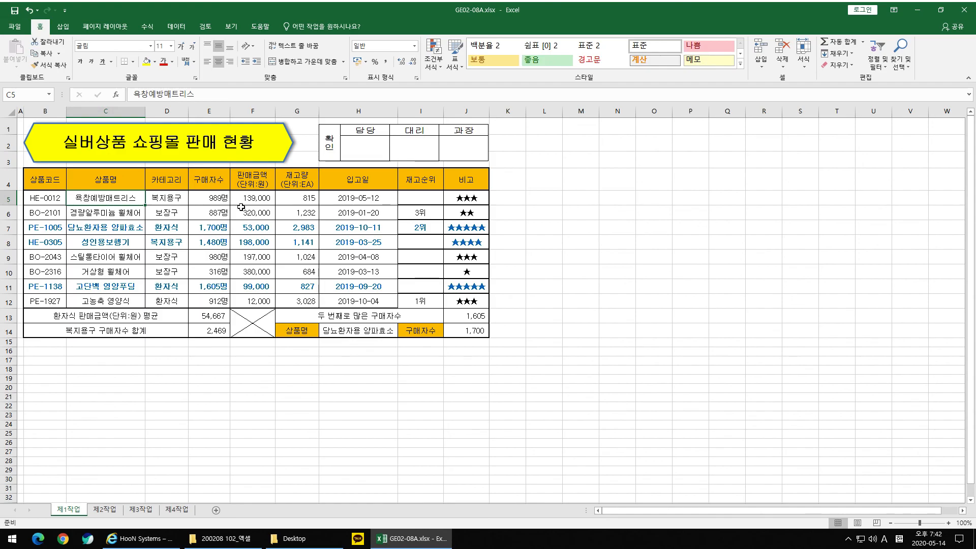
key("Right")
key("Right")
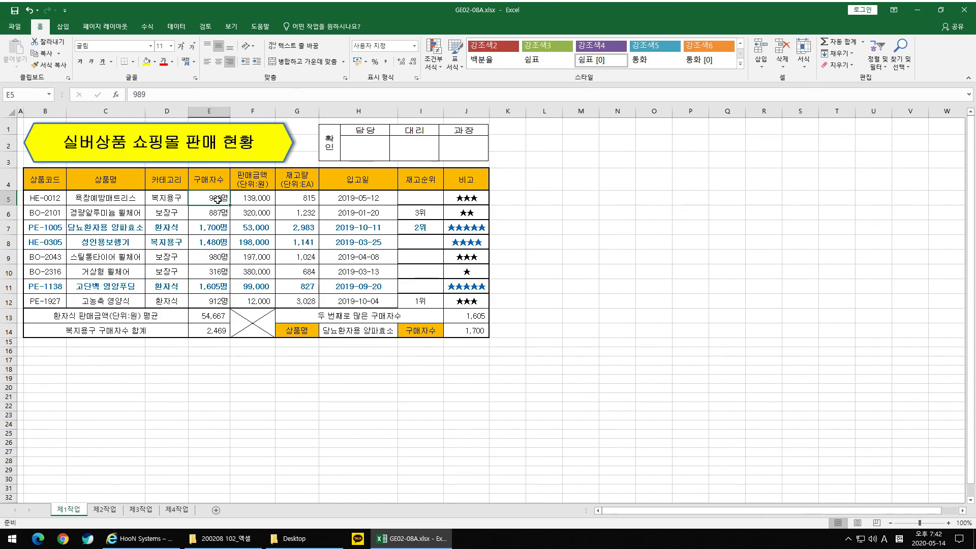
left_click_drag(49, 200, 476, 197)
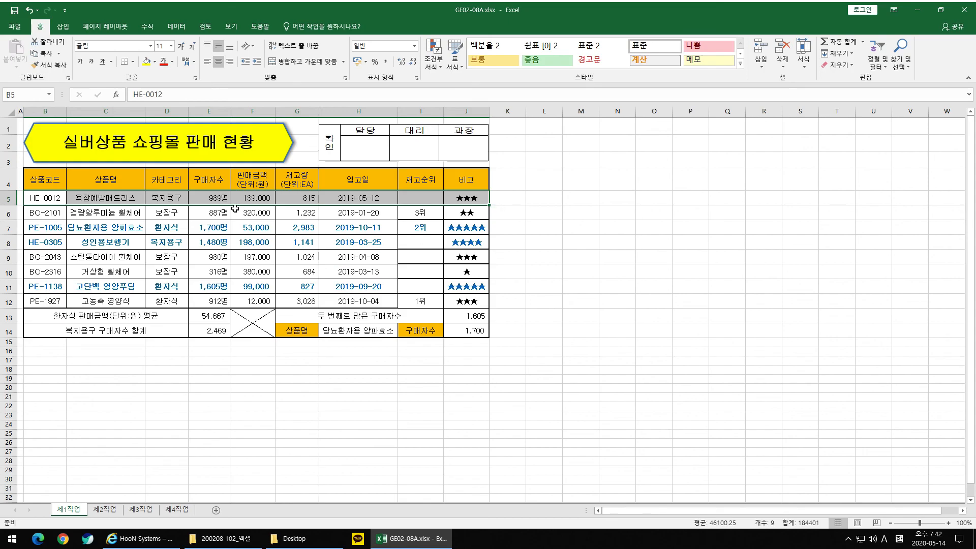
left_click(222, 202)
type("1000")
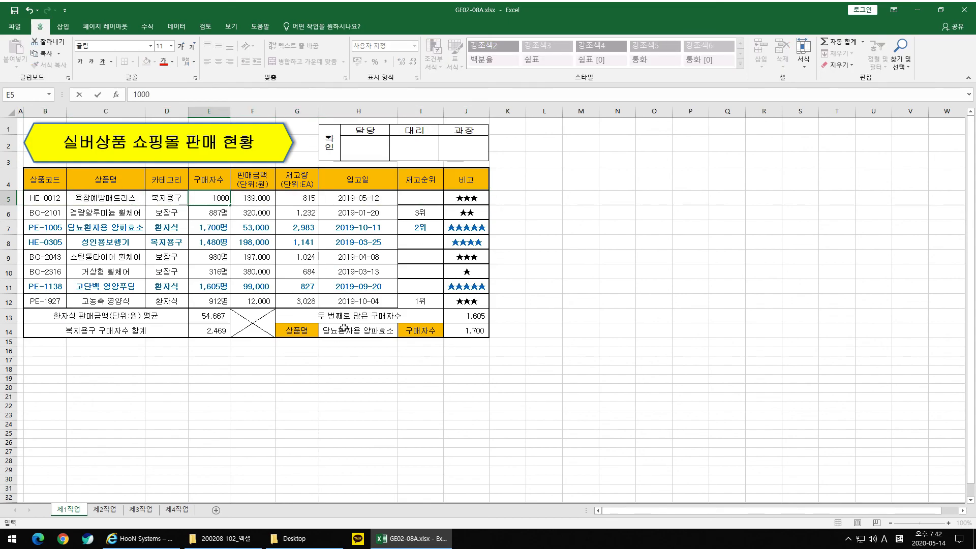
key("Return")
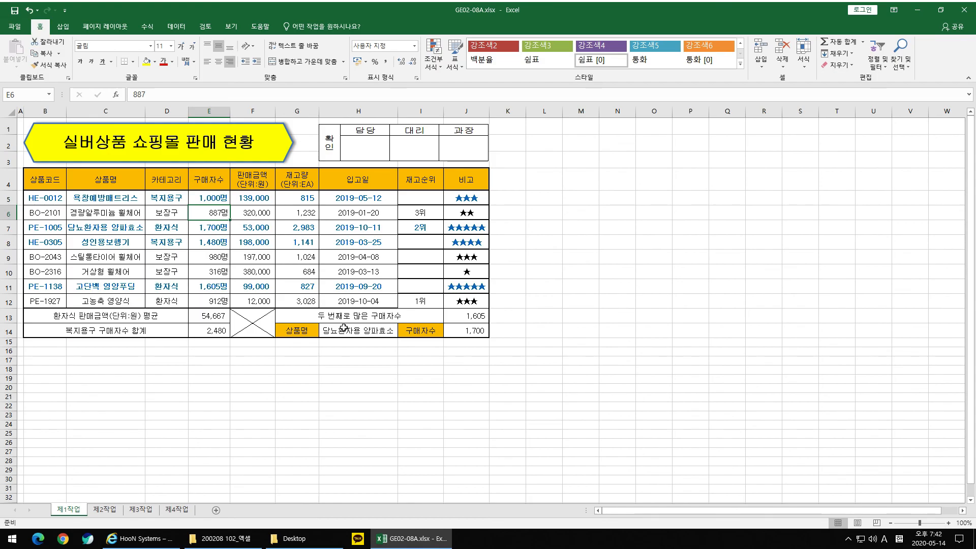
- Set the 구매자수 in E5 to 898 and recheck the row formatting, including row 7
left_click(218, 197)
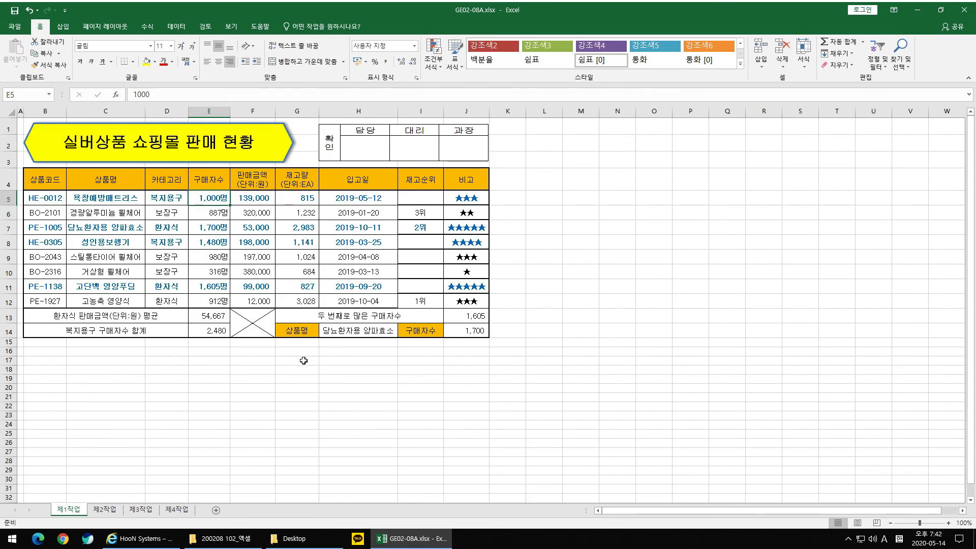
type("898")
key("Return")
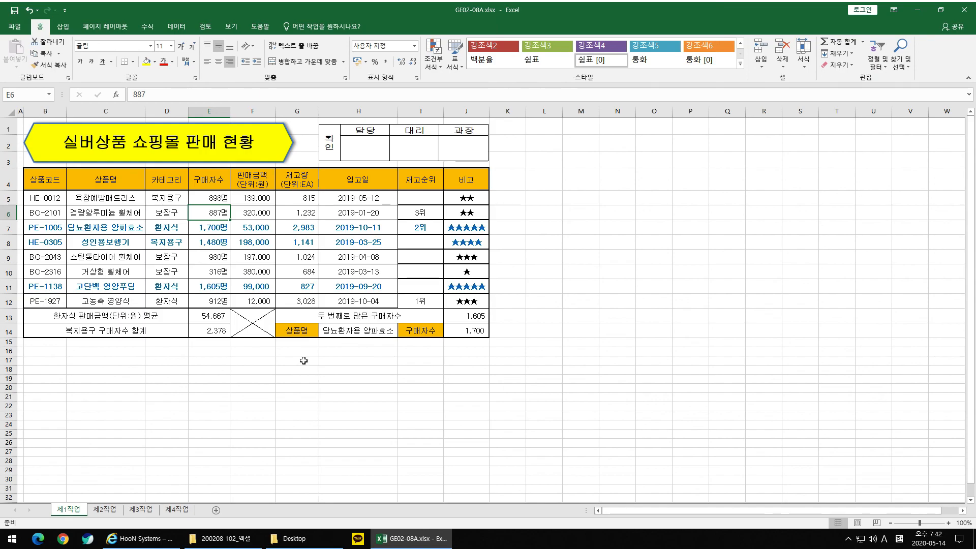
left_click(380, 229)
left_click(420, 227)
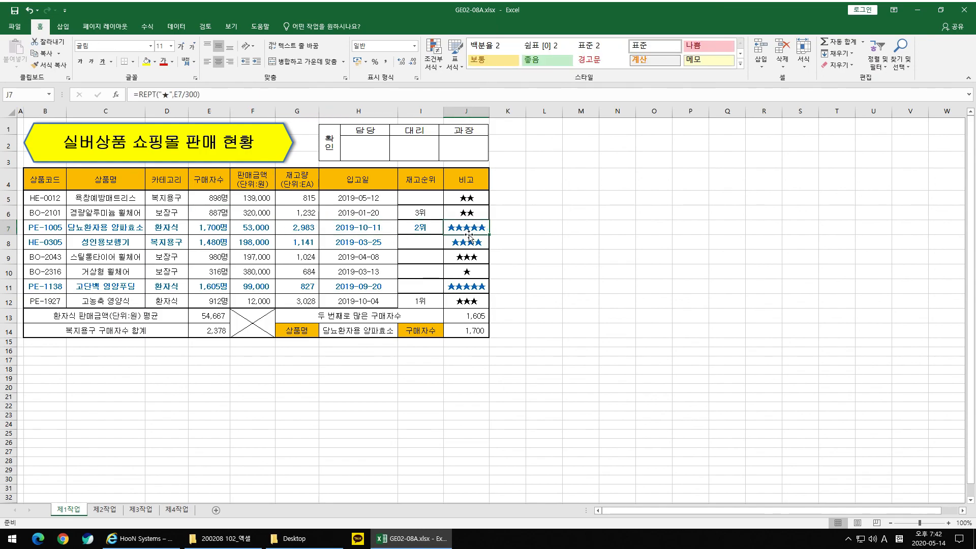